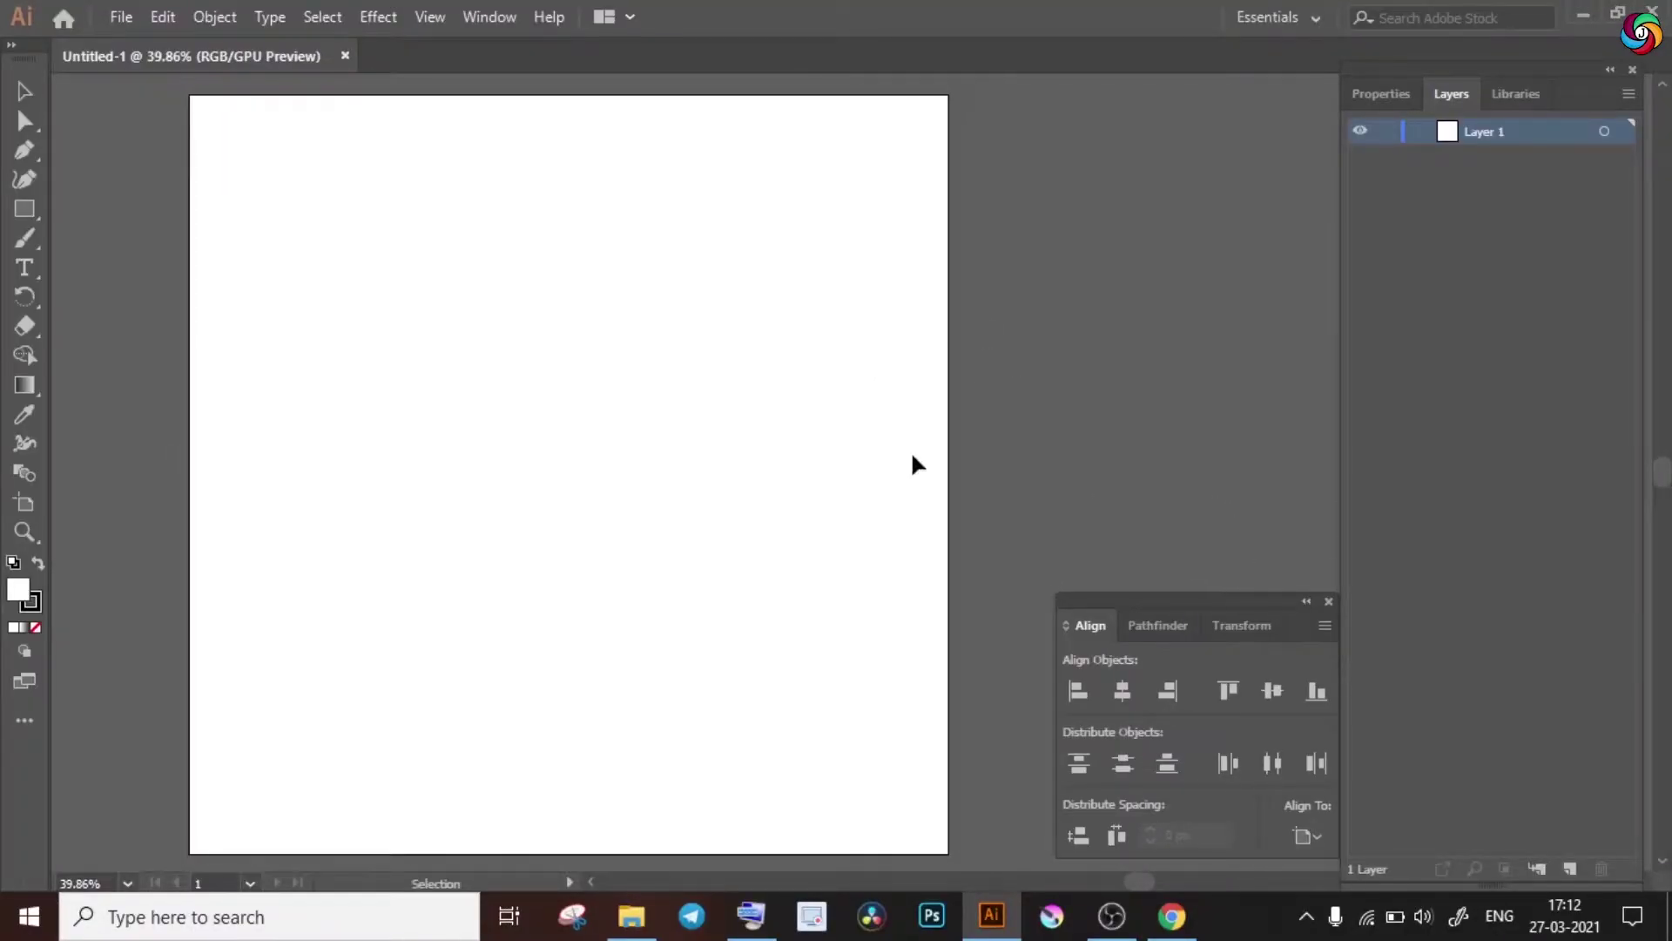
- Draw a filled rectangle covering the whole artboard as the background
left_click_drag(190, 94, 949, 854)
left_click(1366, 389)
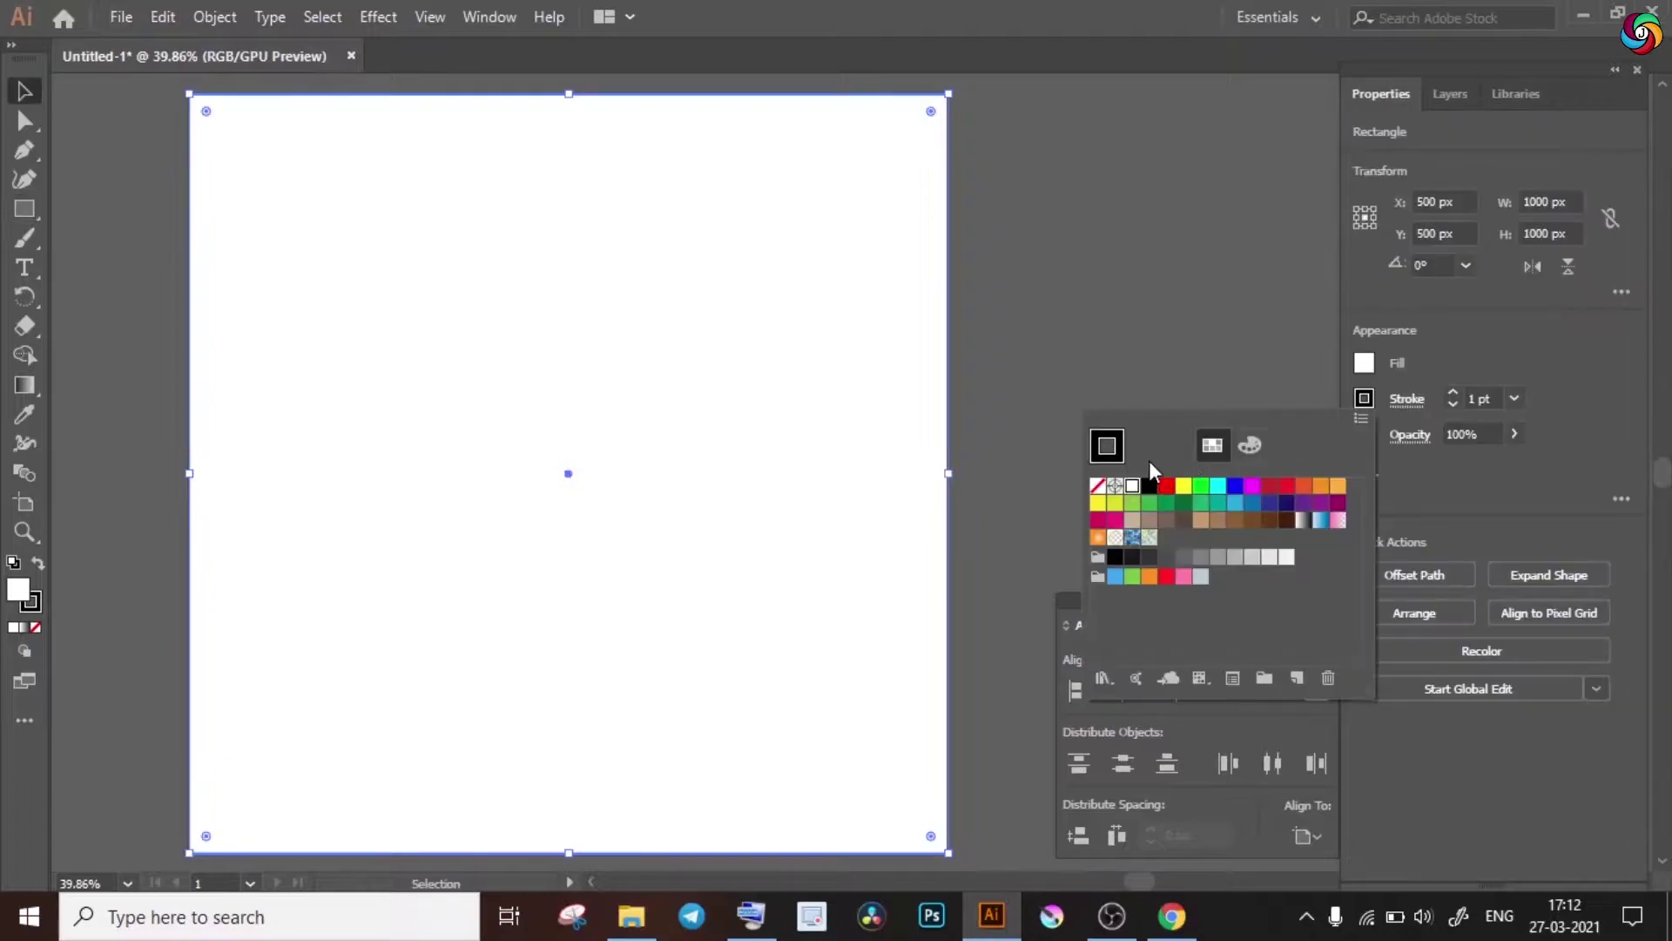
left_click(1451, 93)
- Drag the owl pencil sketch in from File Explorer onto the artboard
key("alt+Tab")
key("alt+Tab")
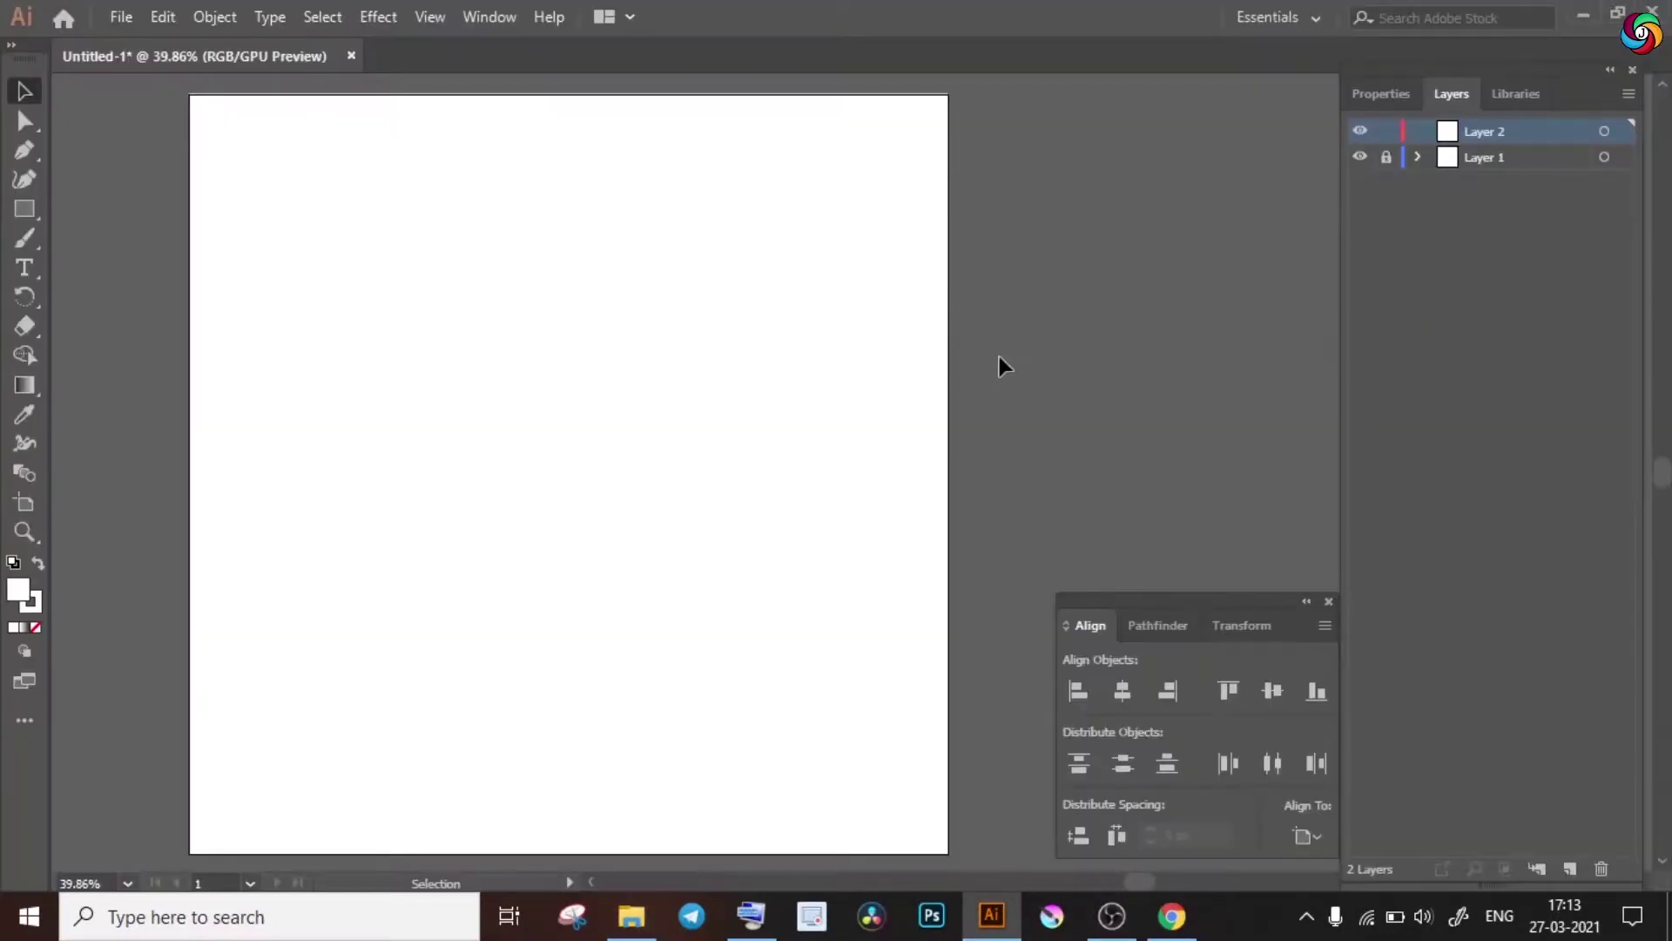
key("alt+Tab")
left_click_drag(460, 298, 854, 649)
key("alt+Tab")
left_click_drag(853, 648, 932, 570)
key("ctrl+minus")
key("ctrl+minus")
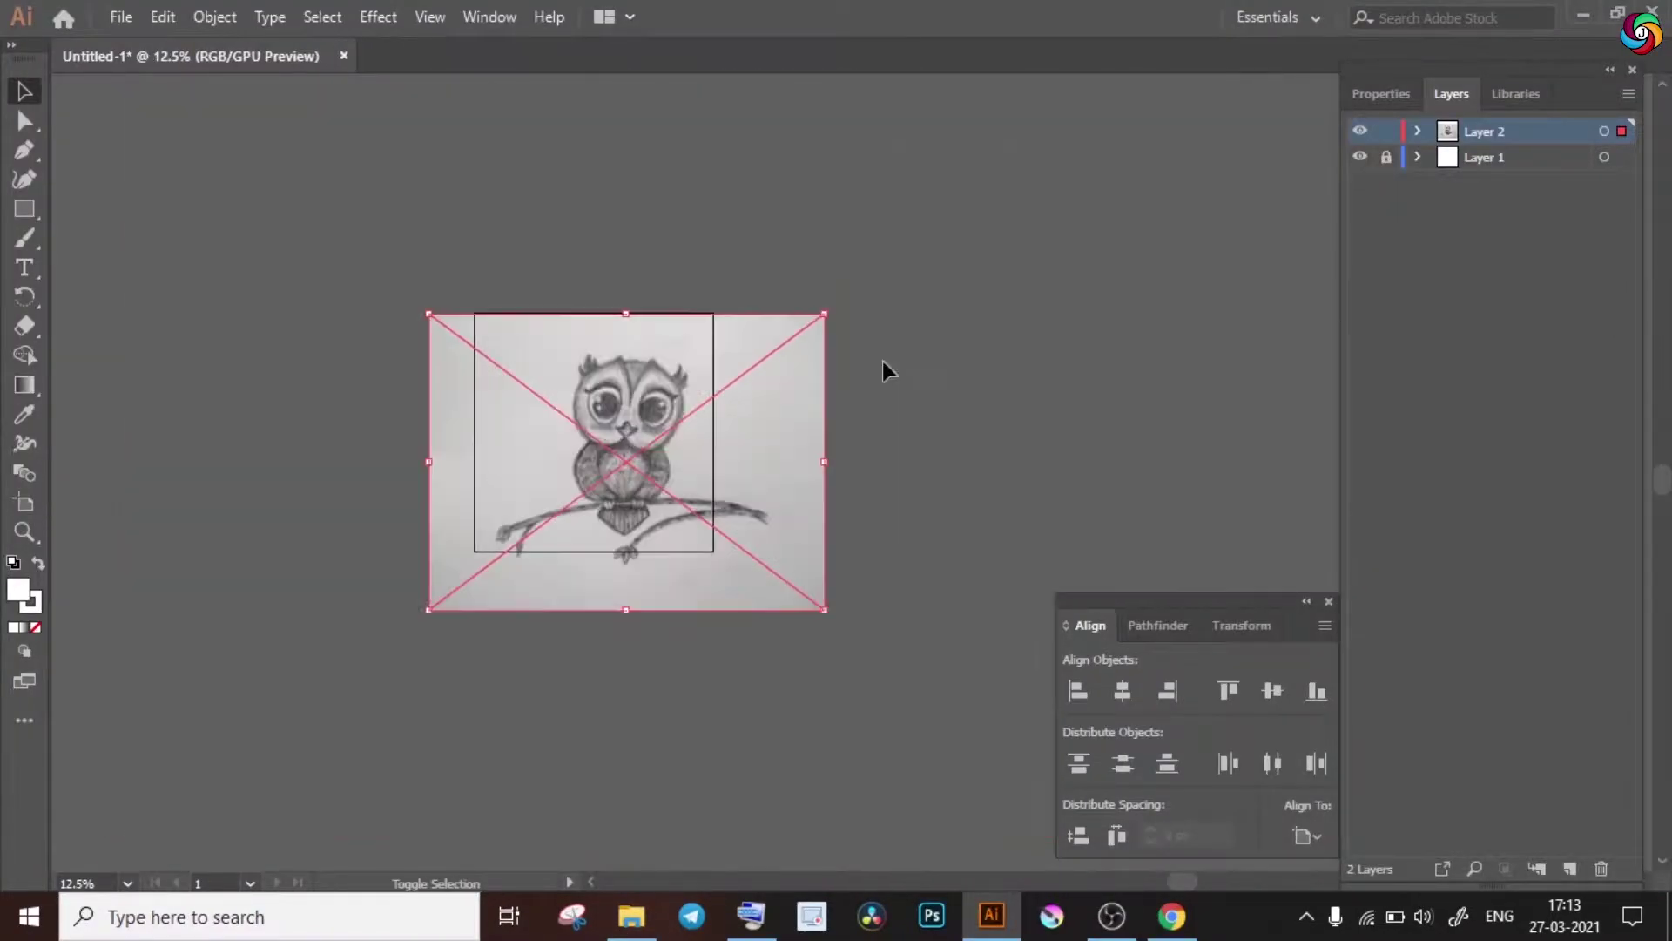
key("ctrl+plus")
- Resize the sketch to fit the artboard and centre it
left_click_drag(885, 314, 863, 235)
left_click_drag(697, 500, 717, 479)
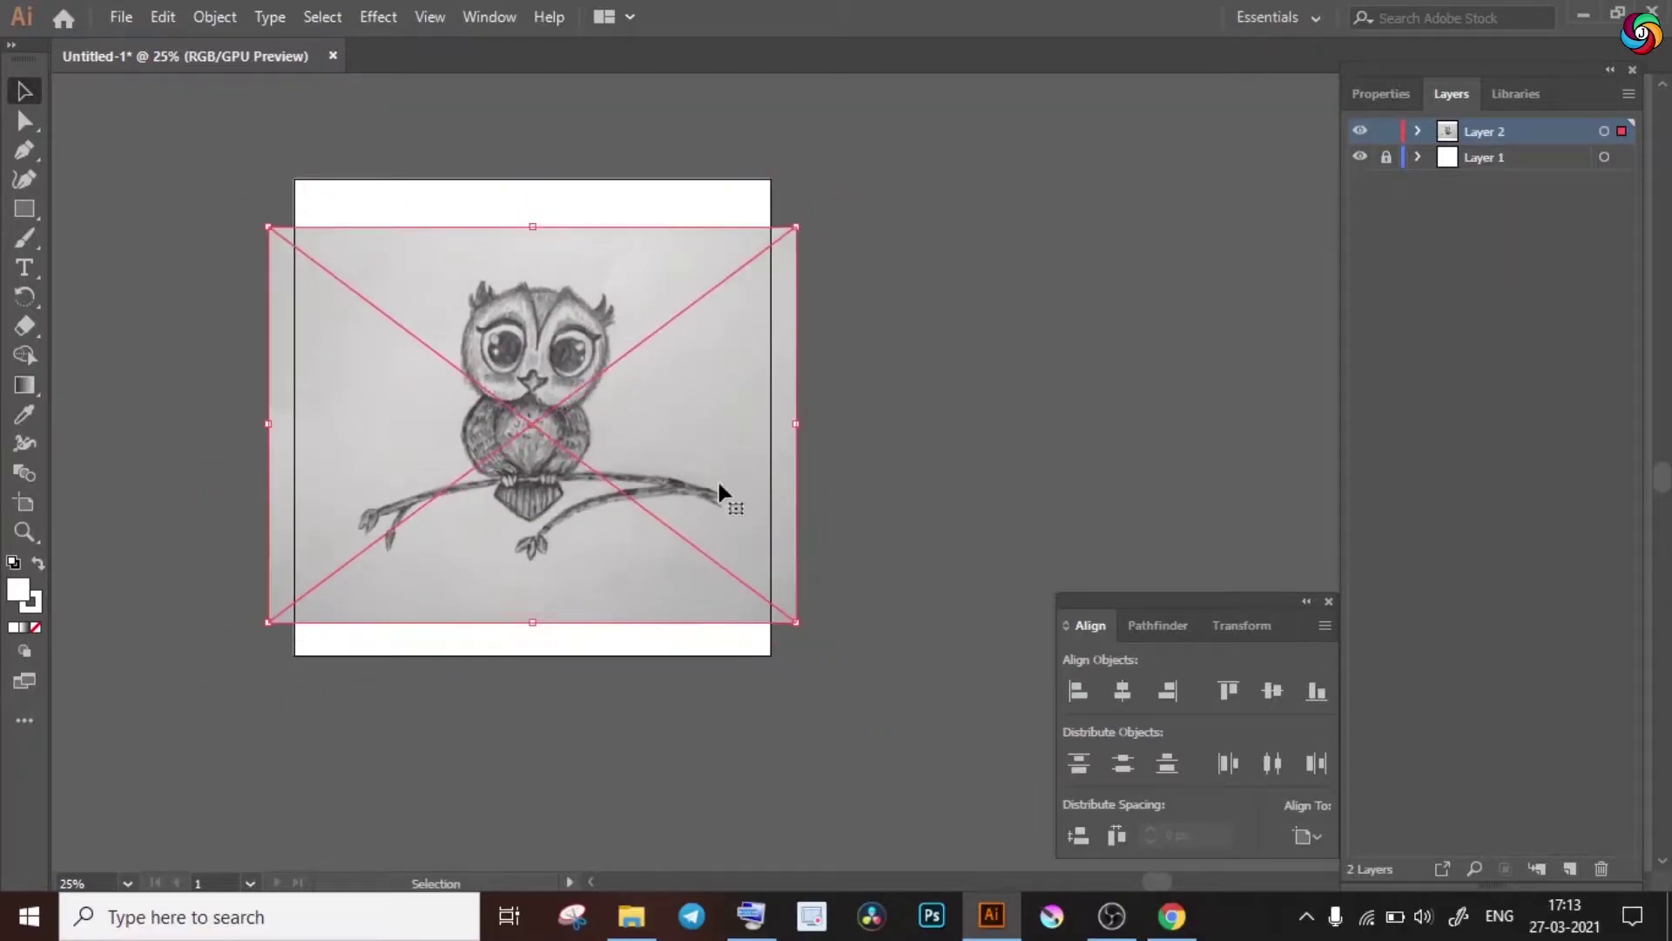
left_click(1385, 93)
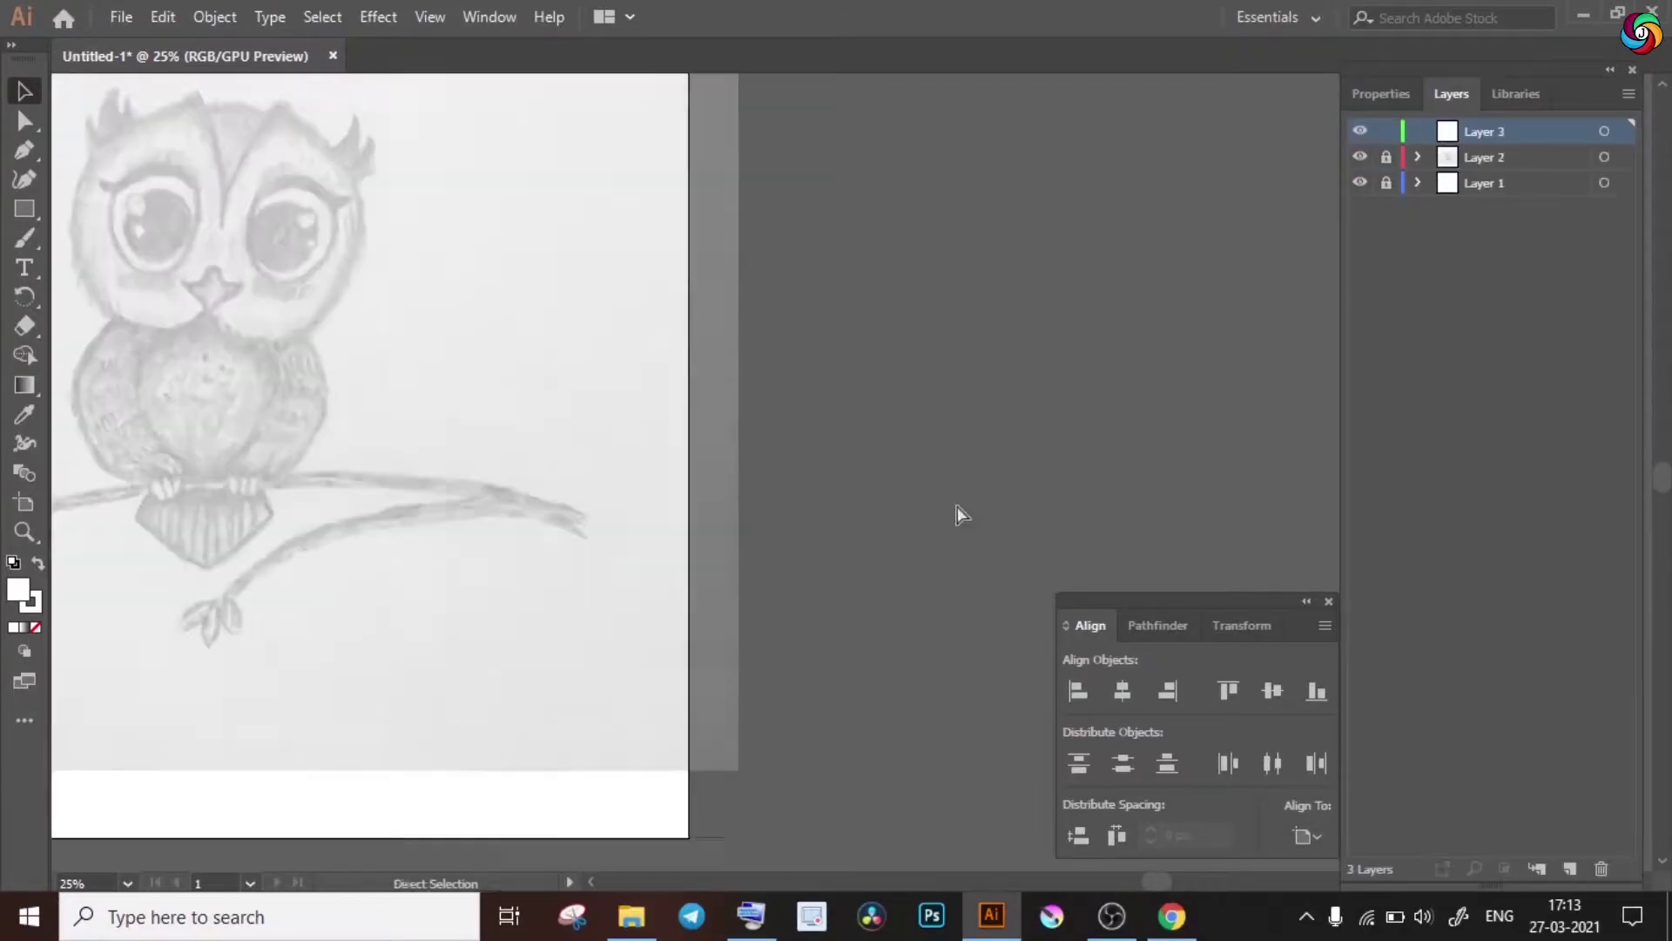
key("ctrl+plus")
key("ctrl+plus")
key("ctrl+plus")
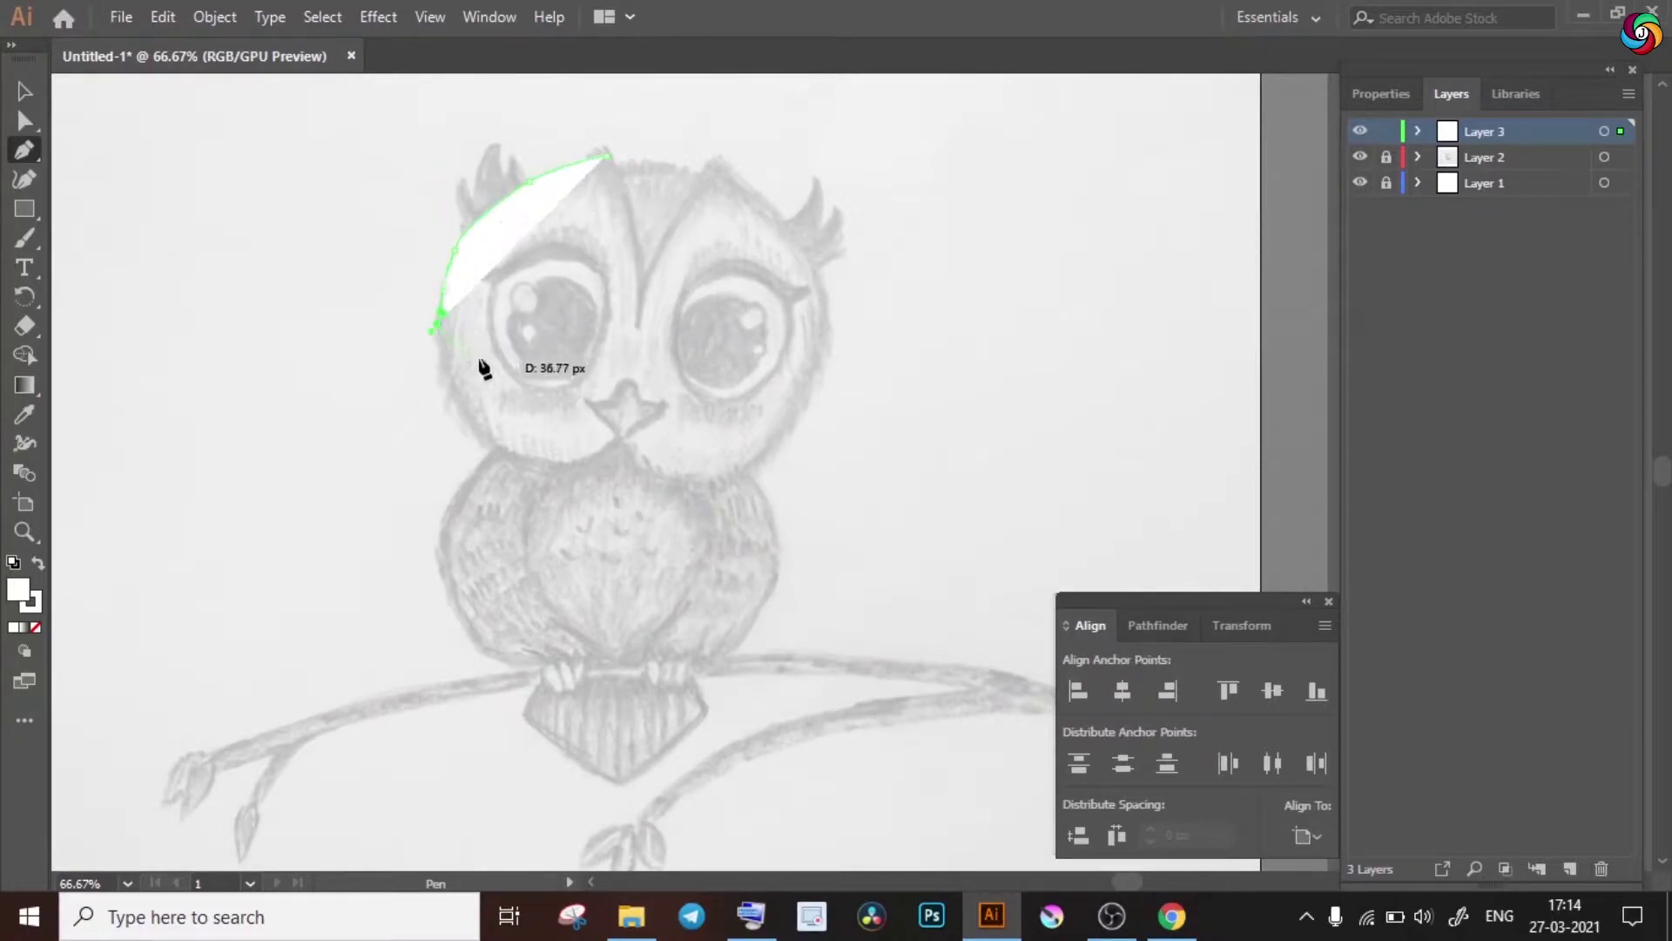
- Trace the side of the owl's head and its furry chin with Pen anchors
key("ctrl+plus")
key("ctrl+plus")
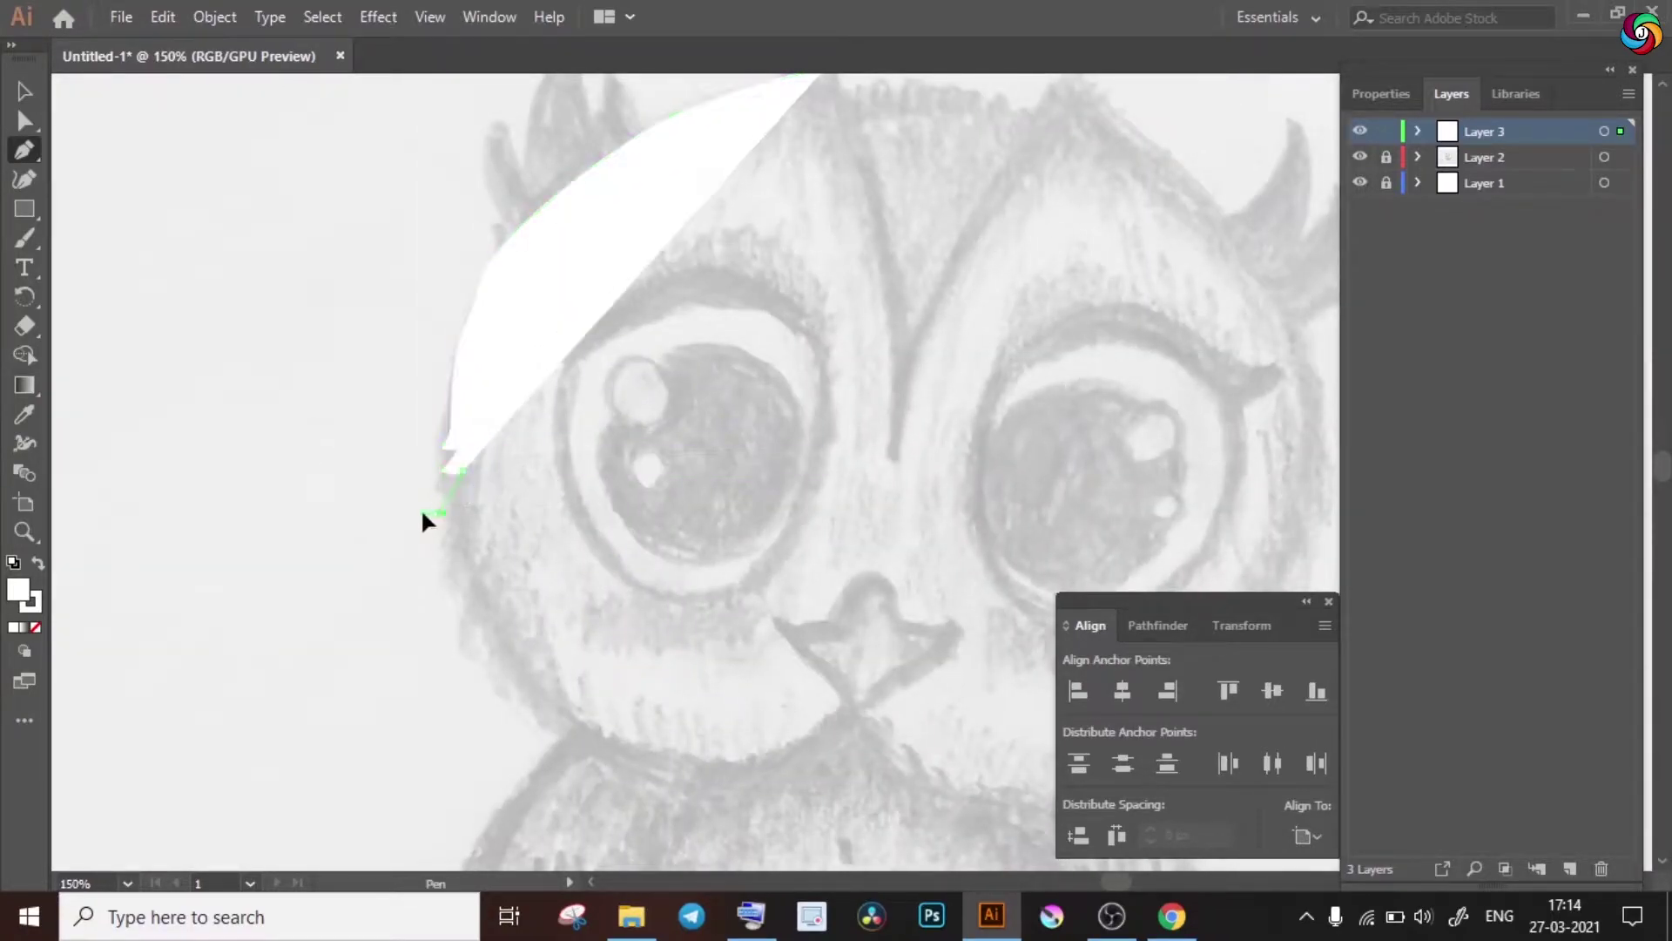
left_click_drag(459, 531, 454, 603)
left_click_drag(516, 660, 574, 750)
left_click(560, 701)
scroll(590, 534, "down", 4)
scroll(590, 534, "right", 5)
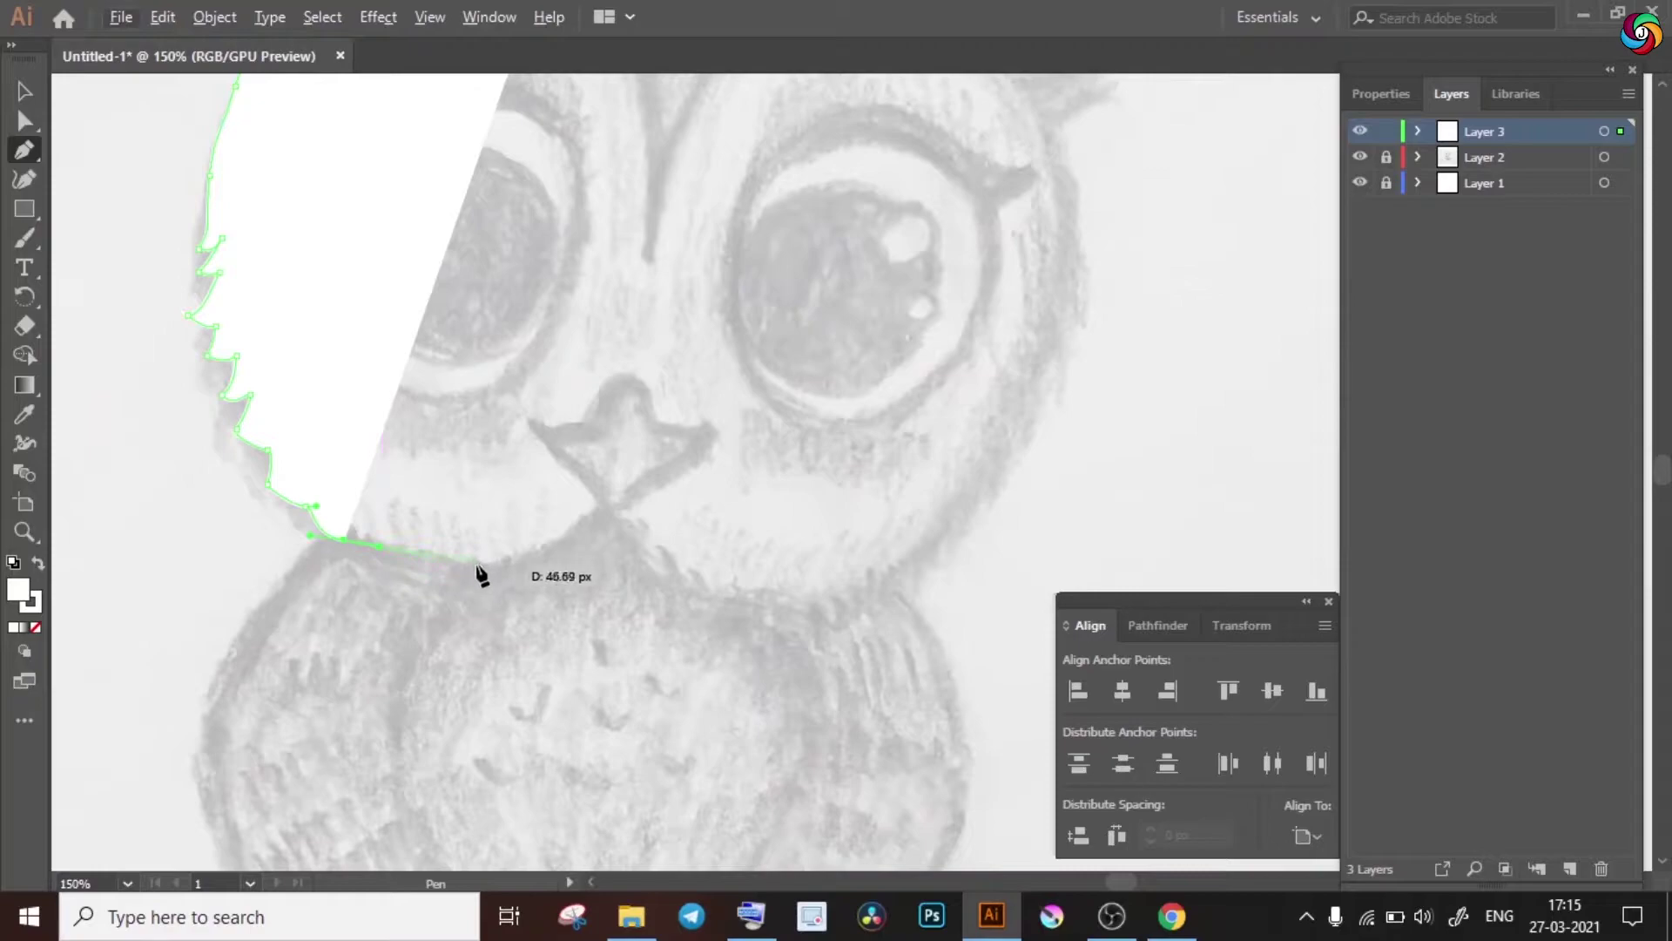
left_click_drag(542, 557, 662, 559)
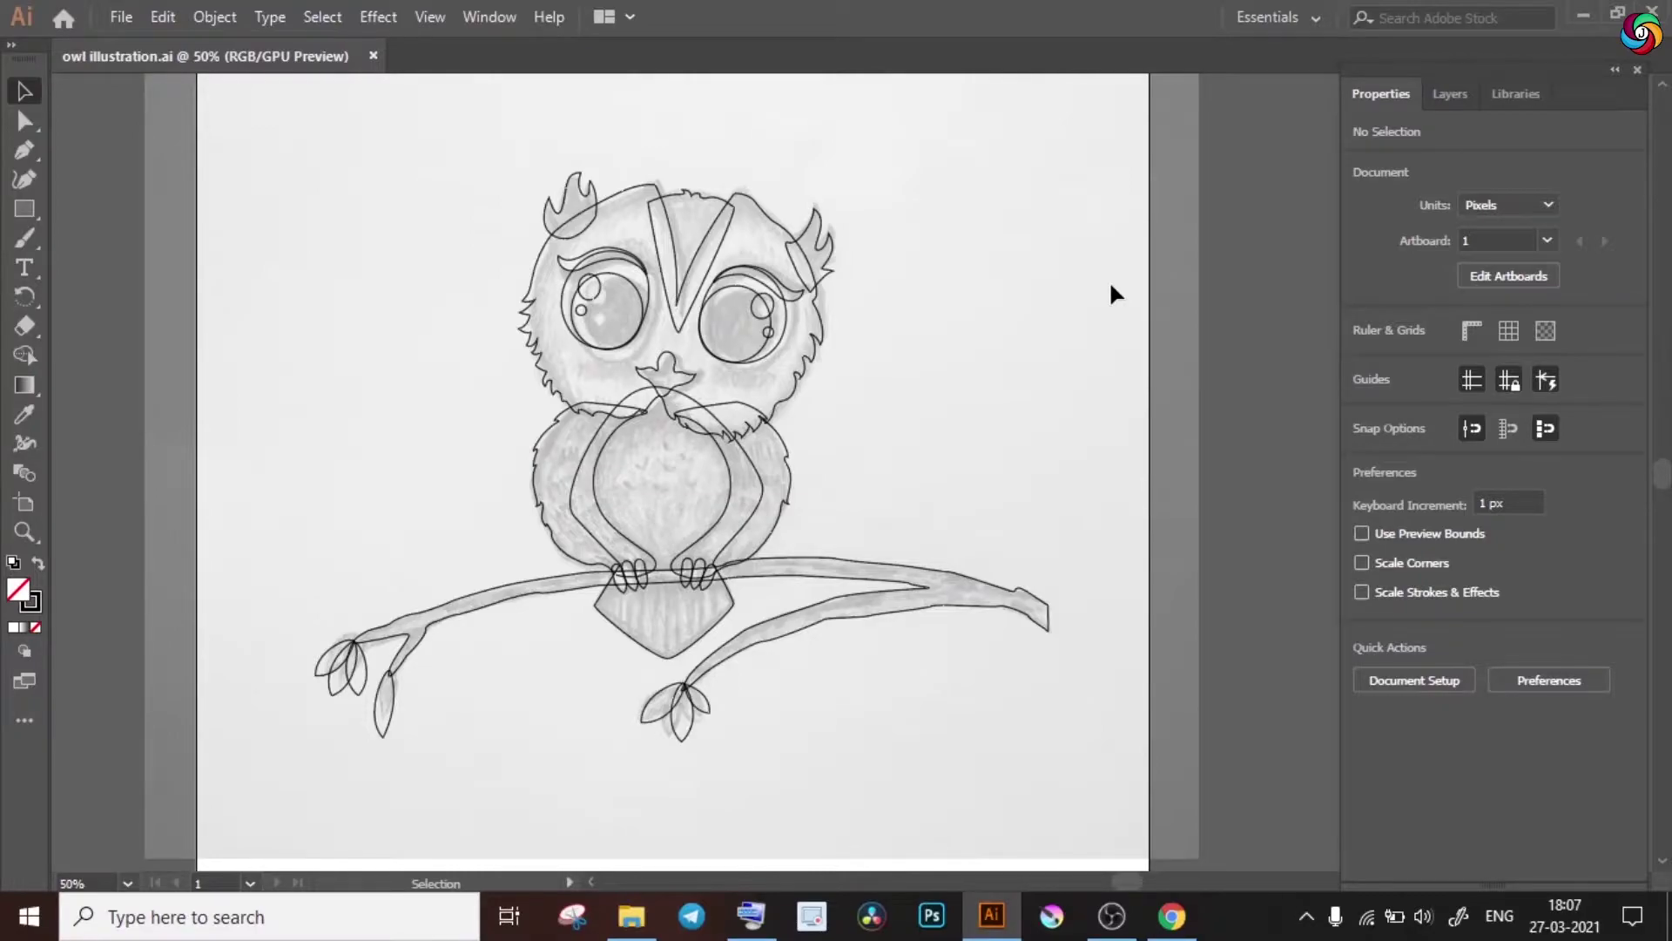
- Hide the pencil sketch layer in the Layers panel
left_click(1451, 93)
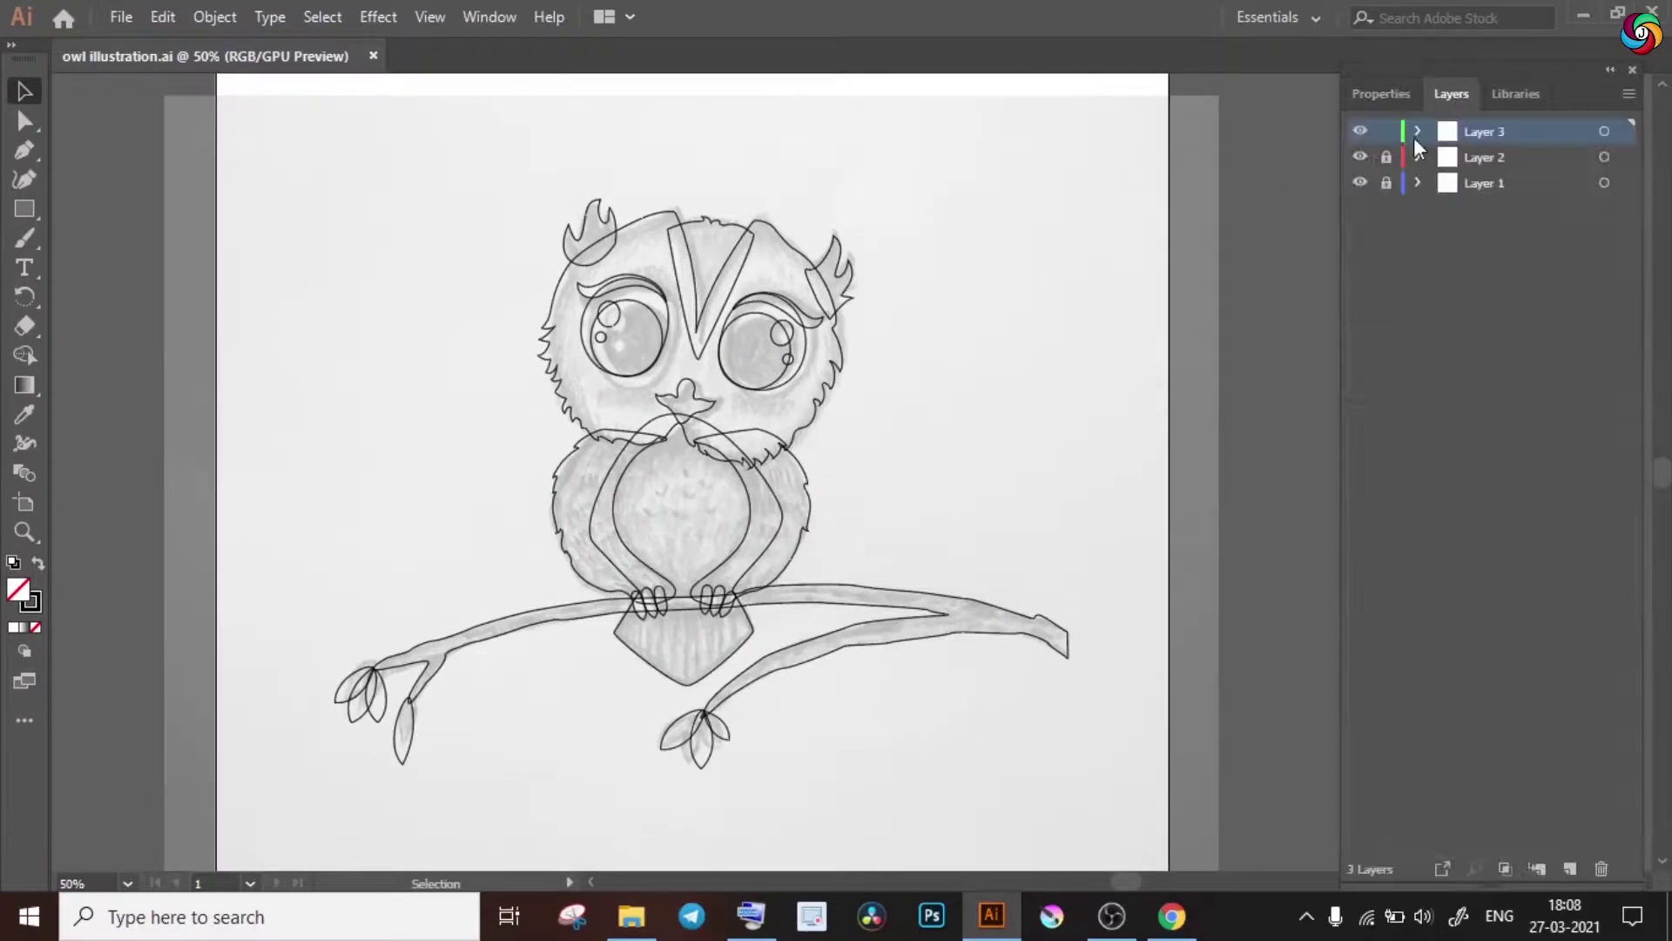
left_click(1360, 158)
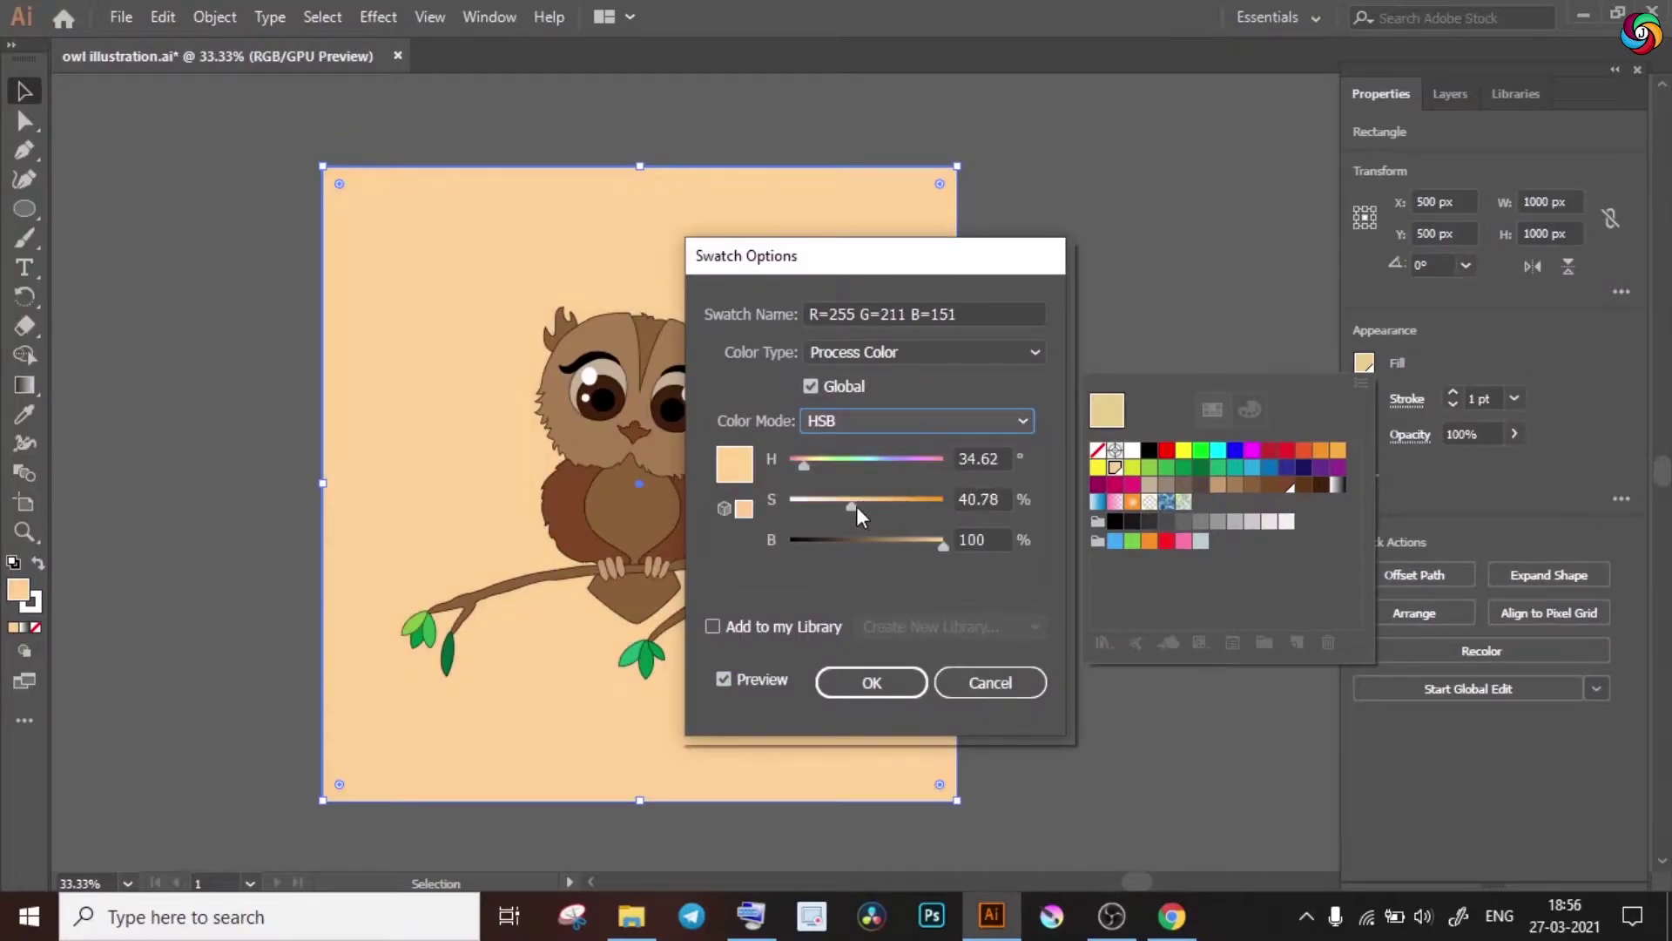
- Lighten the peach background's saturation and give the owl's shapes black outlines
left_click_drag(851, 507, 830, 509)
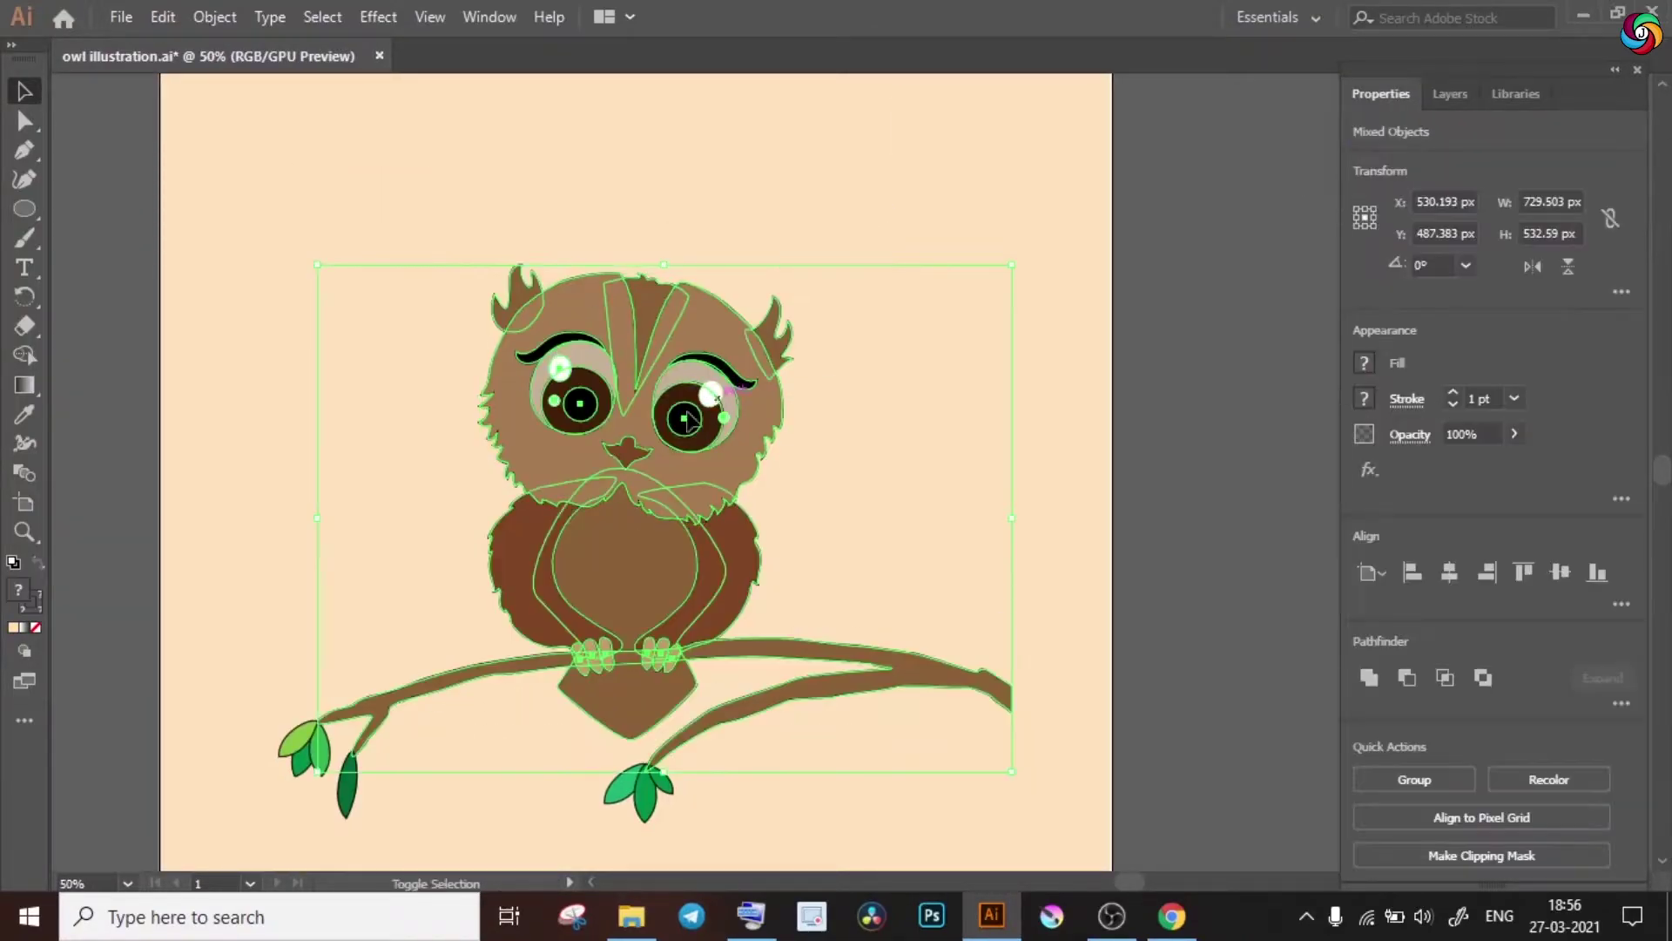
left_click(424, 203)
key("ctrl+minus")
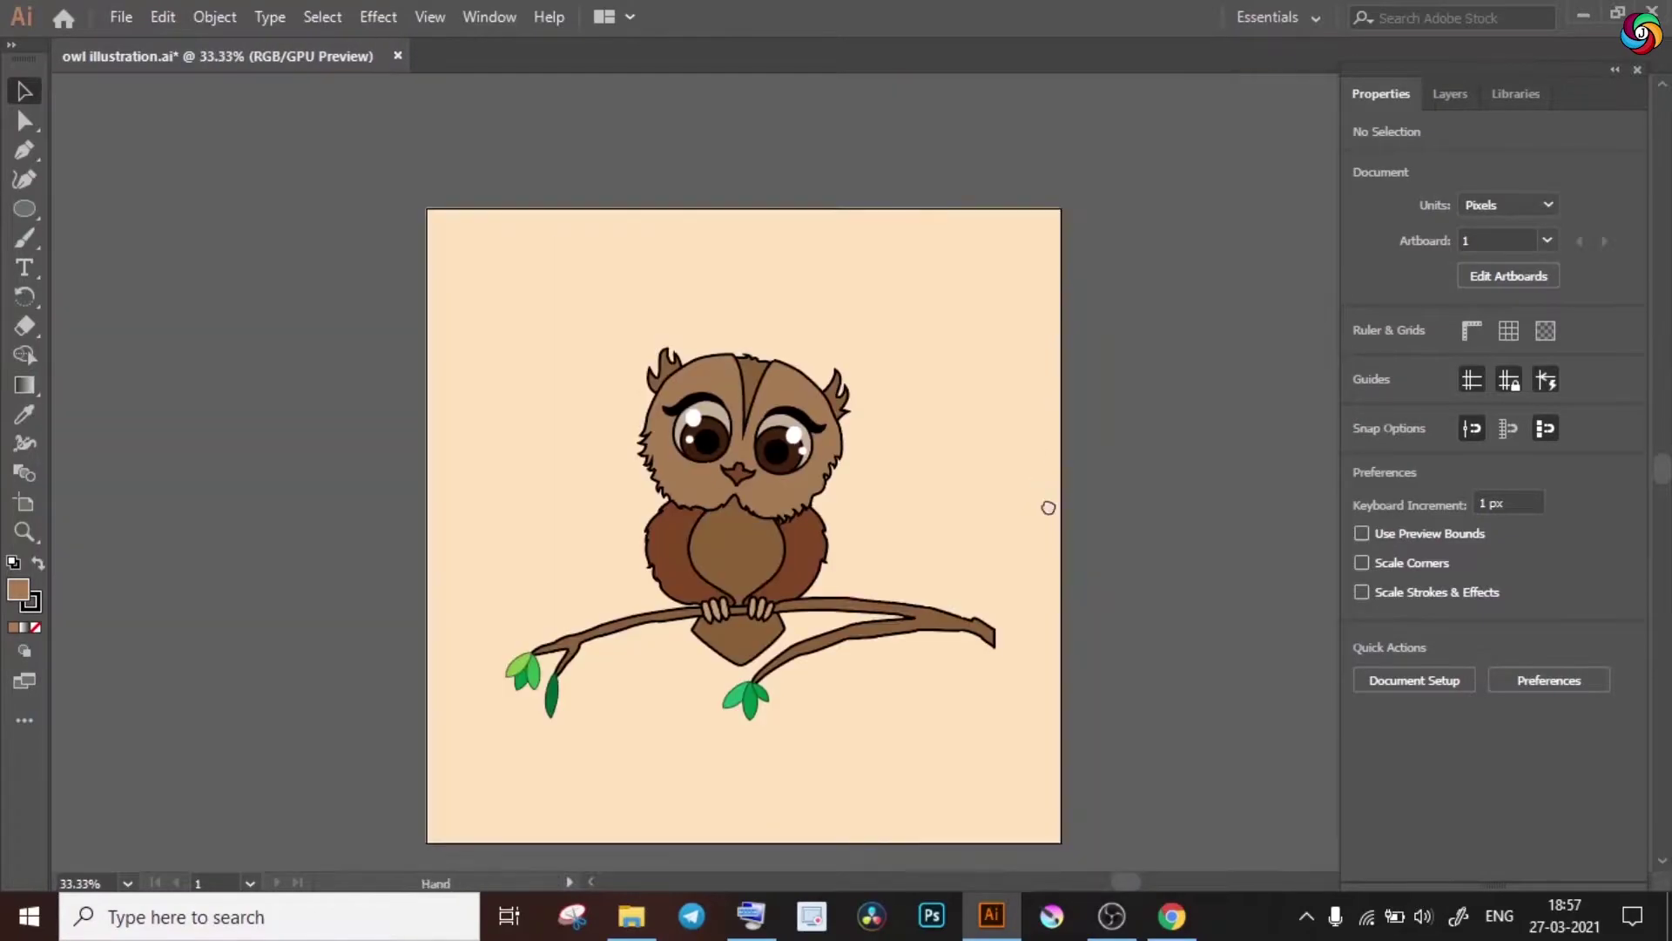
left_click(498, 634)
left_click(1062, 707)
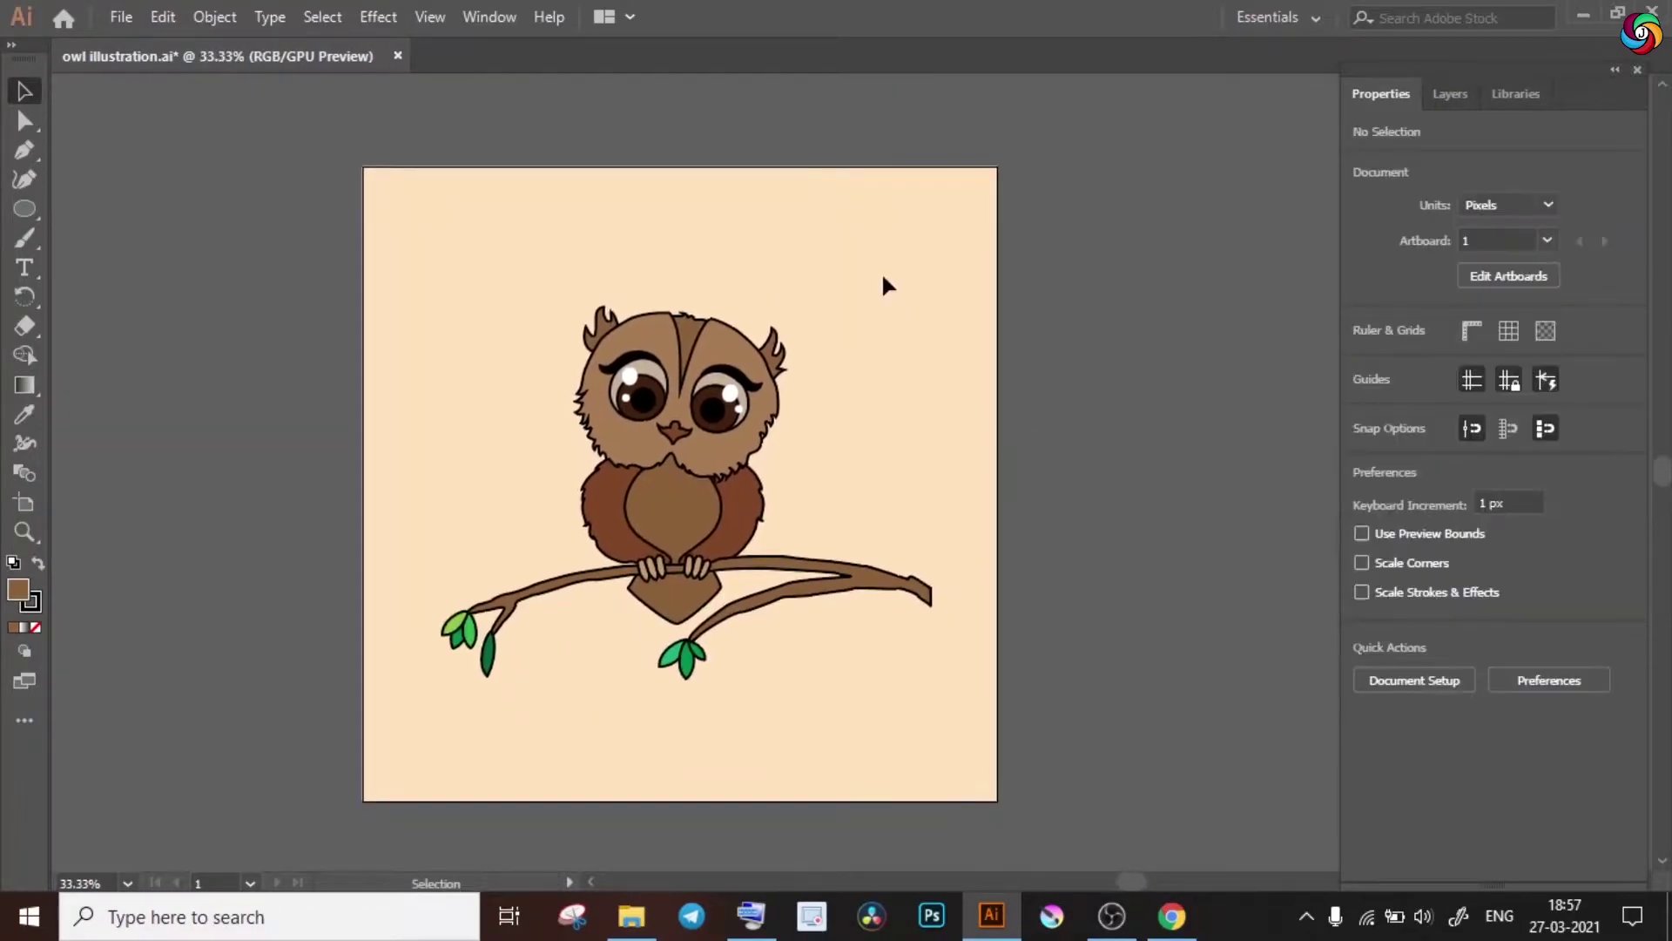
- Centre a pale grey-green circle behind the owl and send it backward
left_click_drag(815, 401, 820, 400)
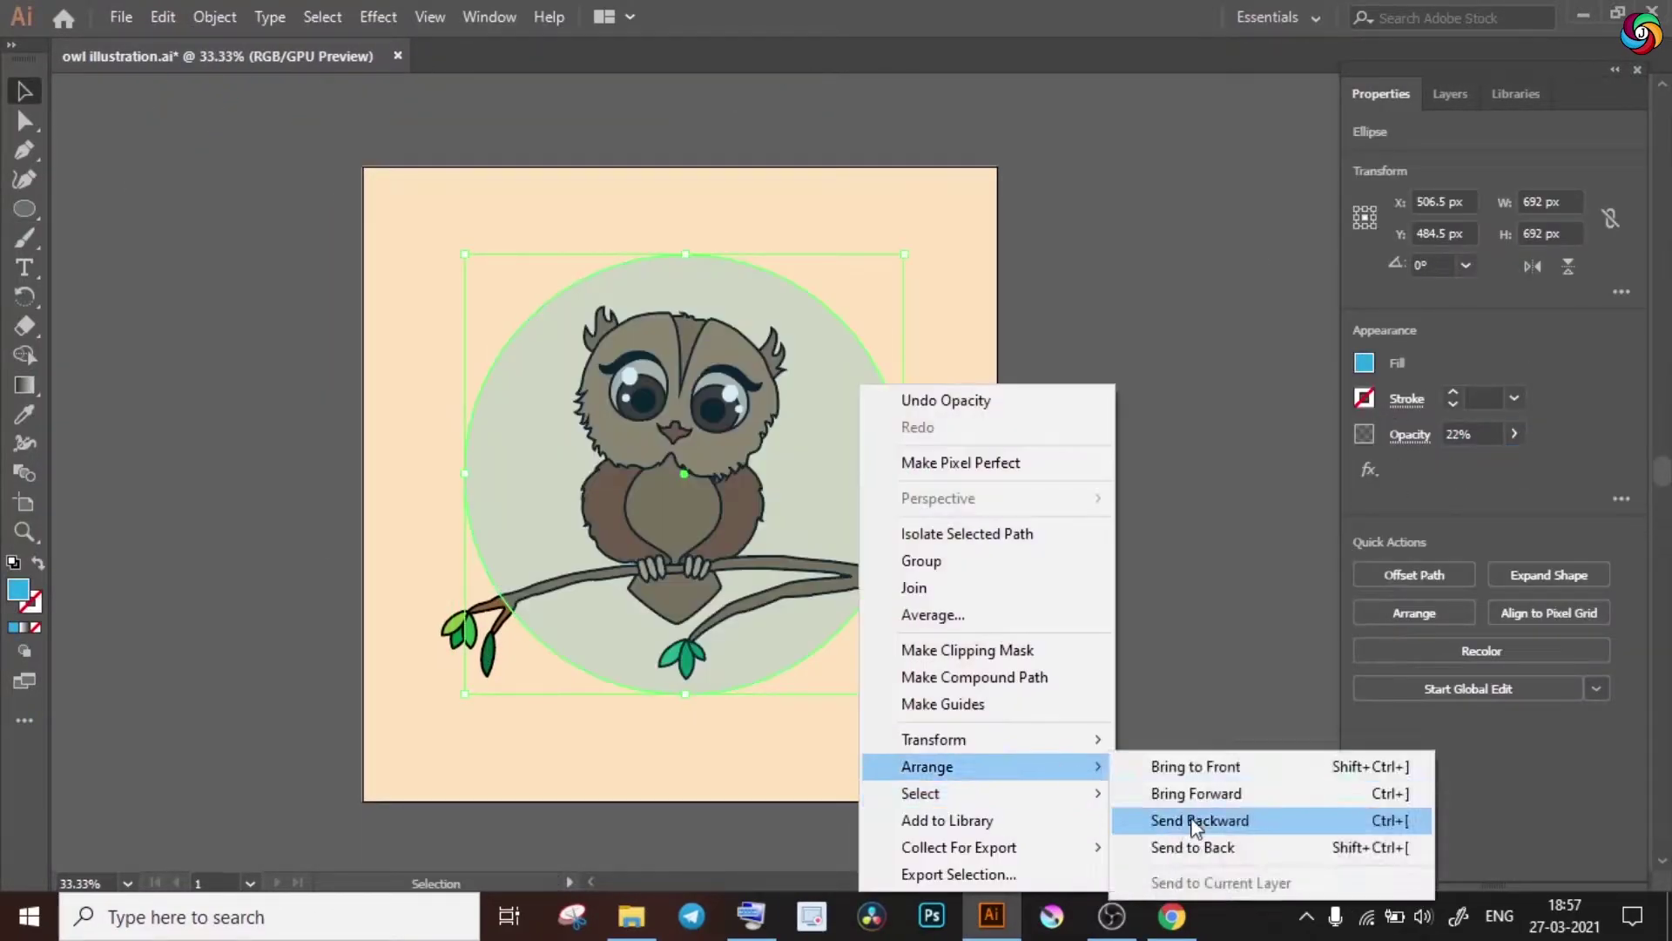
left_click(1120, 817)
left_click(1080, 329)
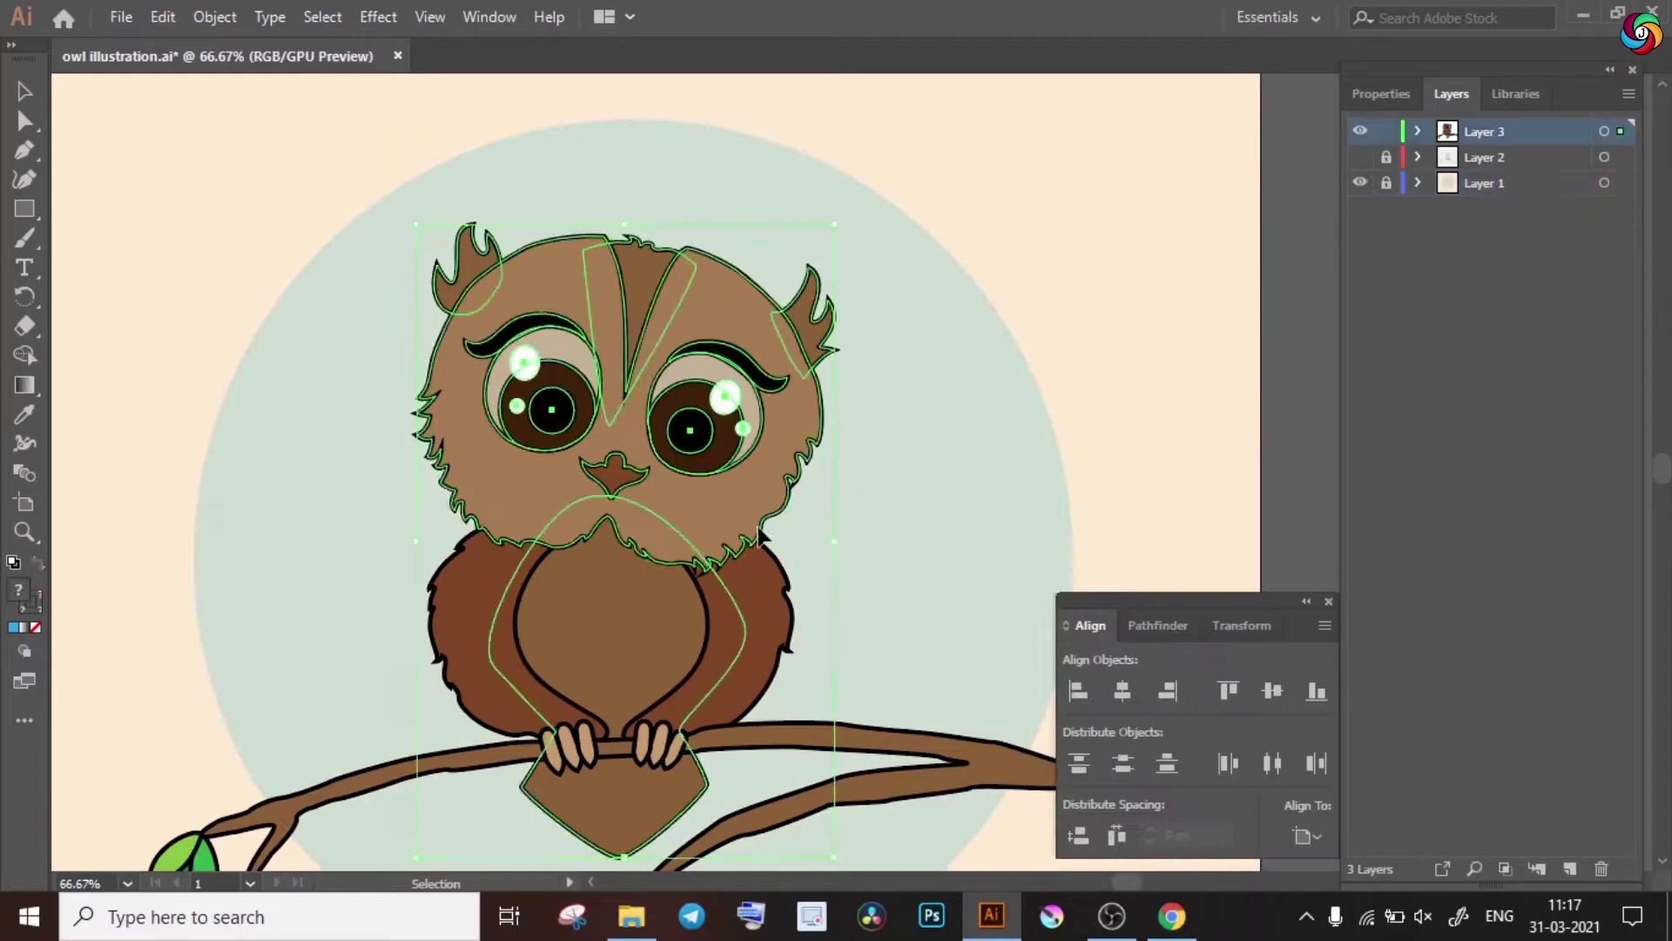
- Group the pieces of each eye into single eye groups
key("ctrl+minus")
key("ctrl+minus")
key("ctrl+equal")
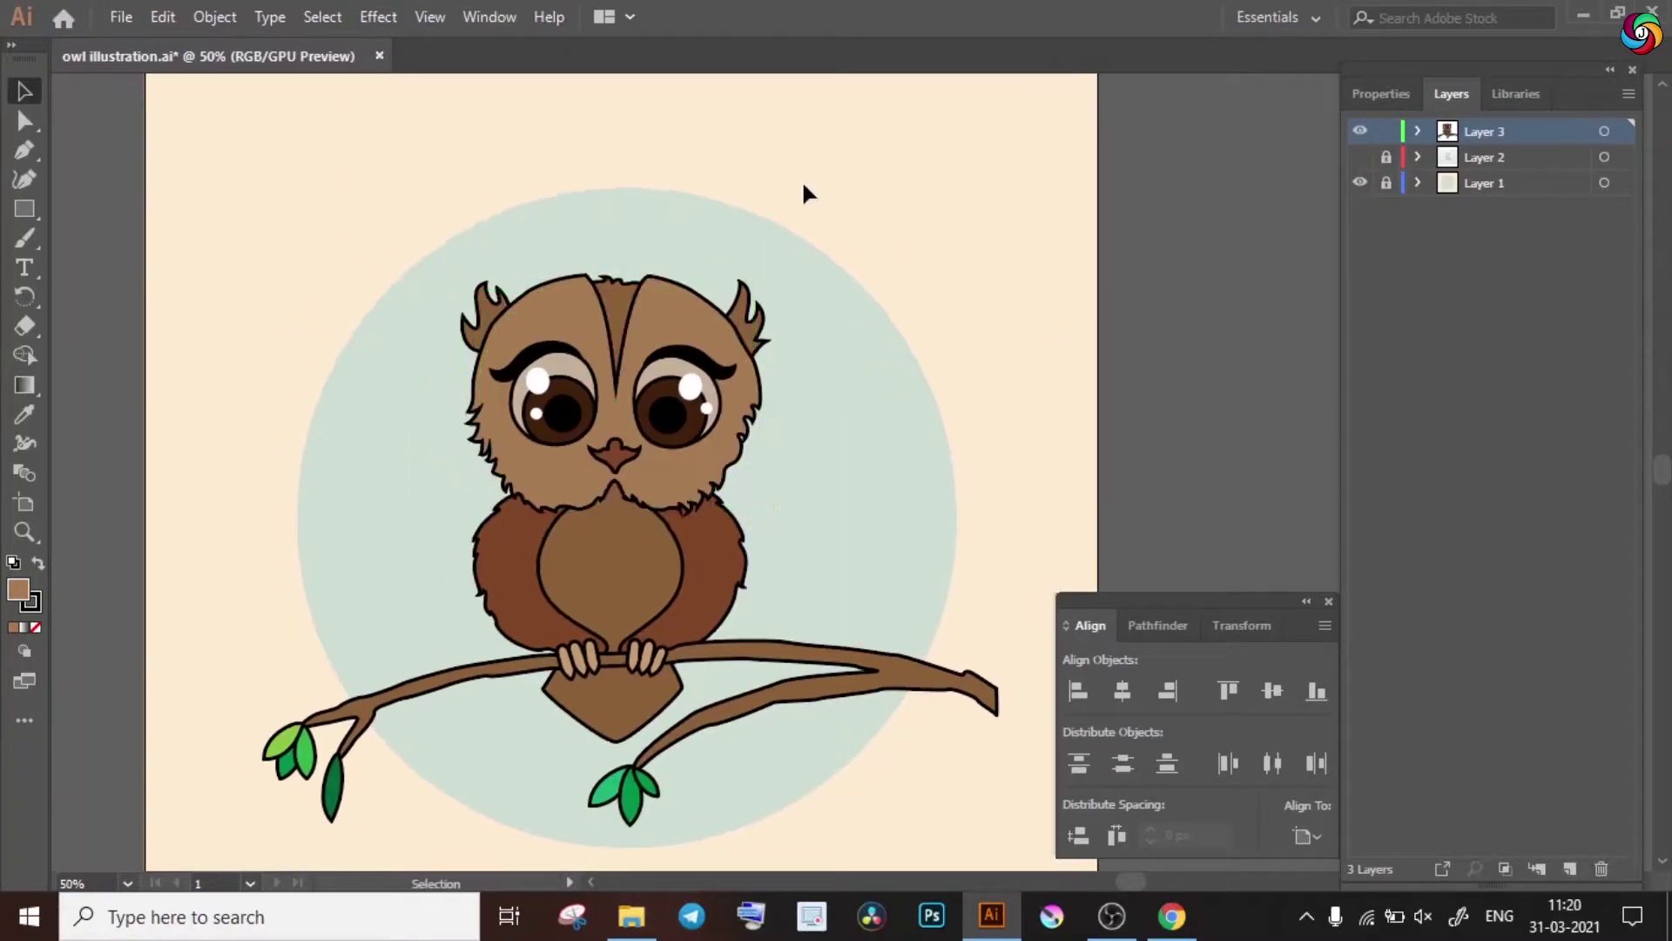
right_click(546, 399)
left_click(635, 560)
left_click(671, 396)
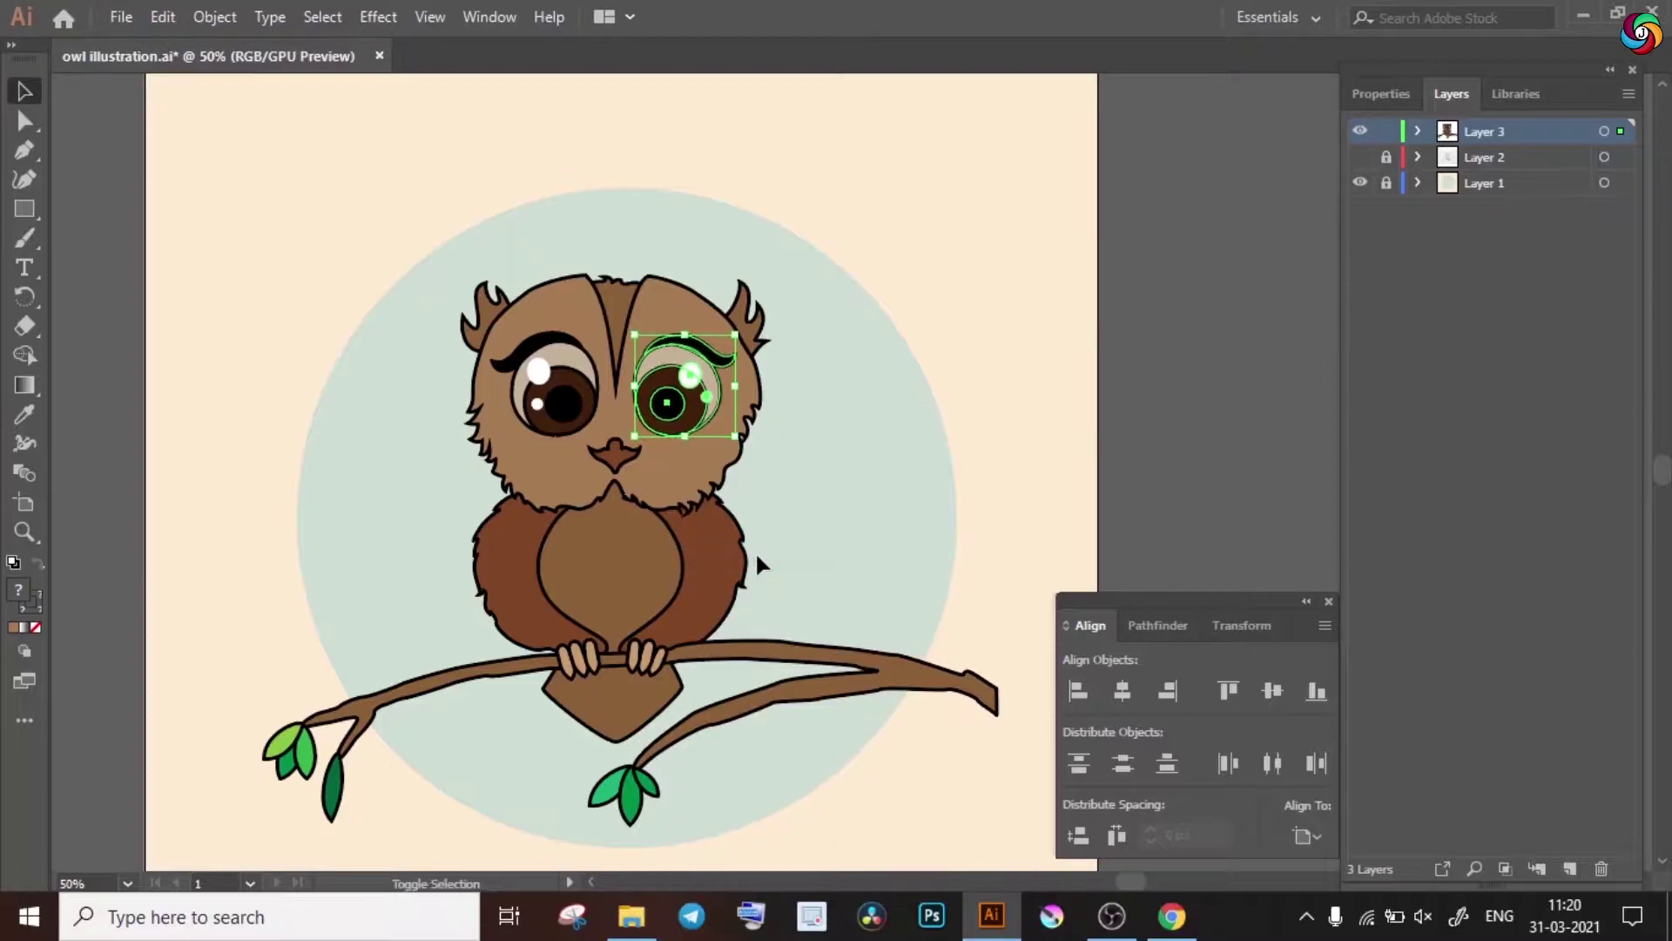
left_click(982, 317)
left_click(615, 446)
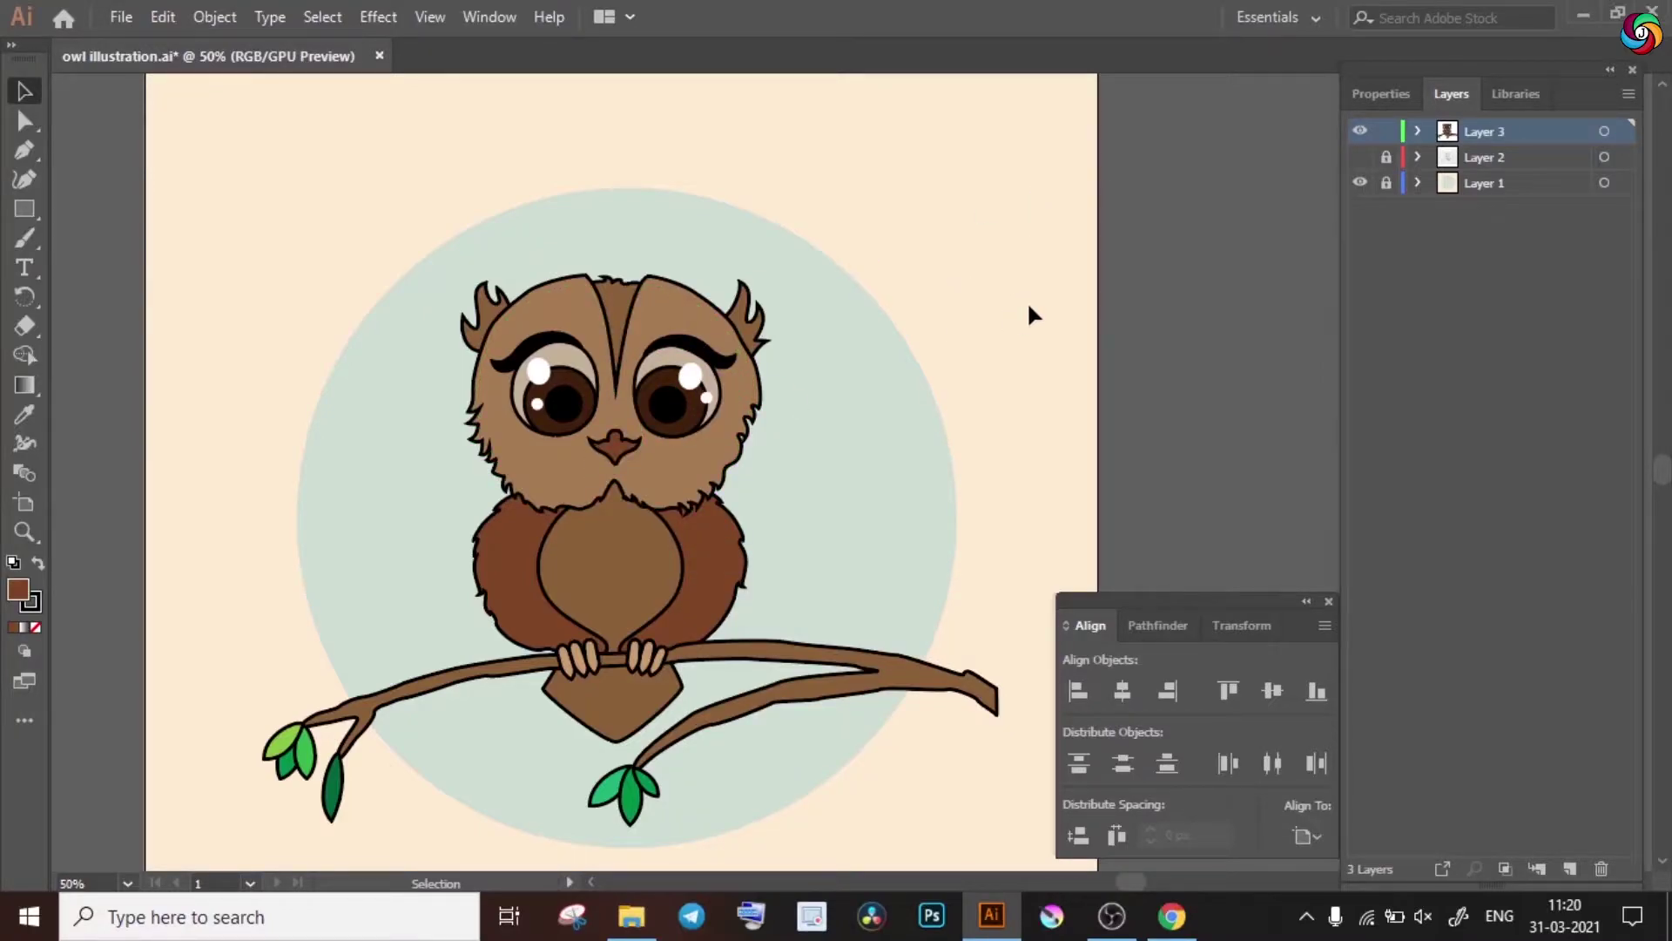
left_click(666, 383)
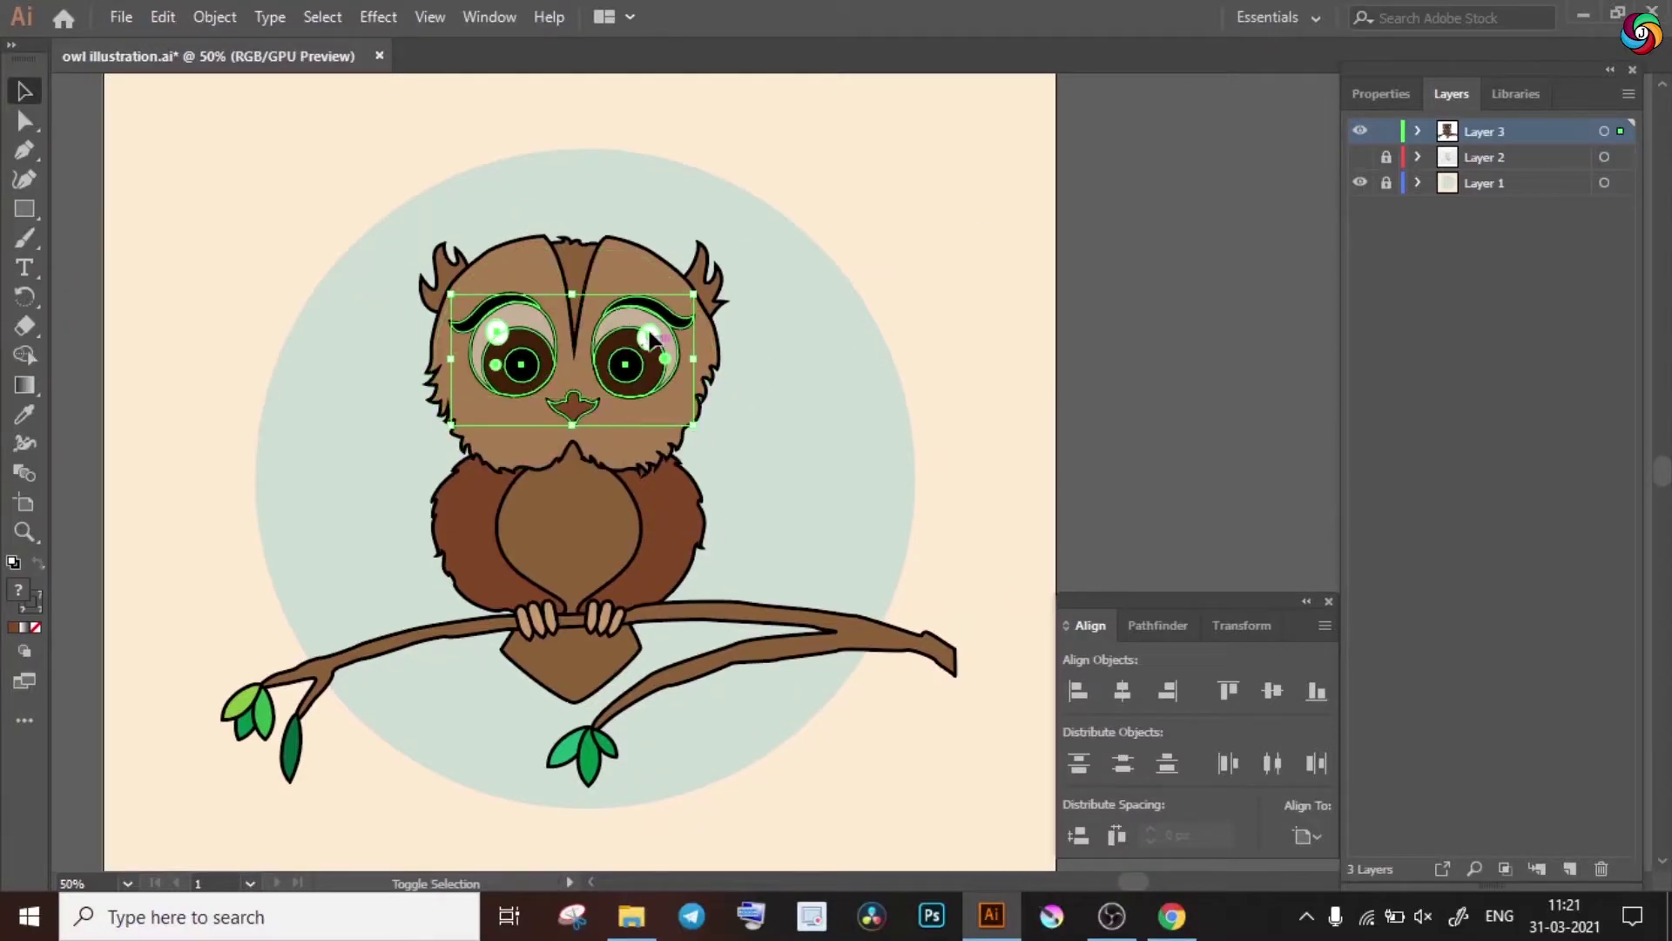
left_click(989, 328)
- Draw feather lines across the owl's tail
left_click_drag(484, 624, 481, 675)
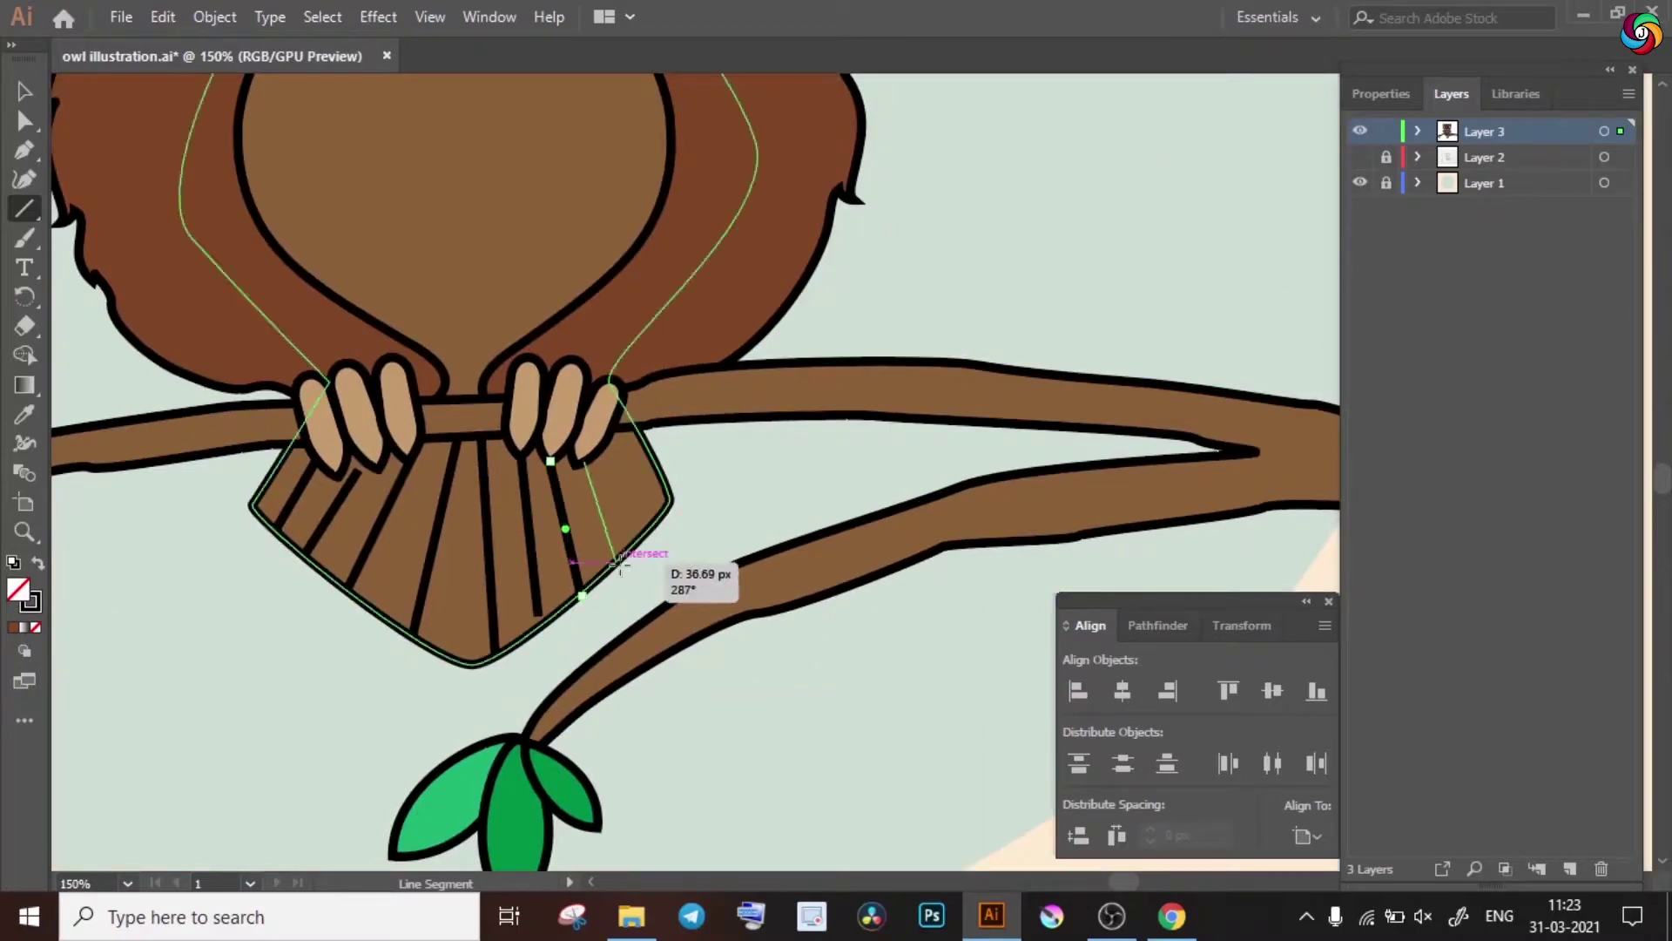
mouse_move(362, 598)
left_mouse_down()
mouse_move(406, 472)
mouse_move(470, 440)
left_mouse_up()
key("a")
key("ctrl+shift+a")
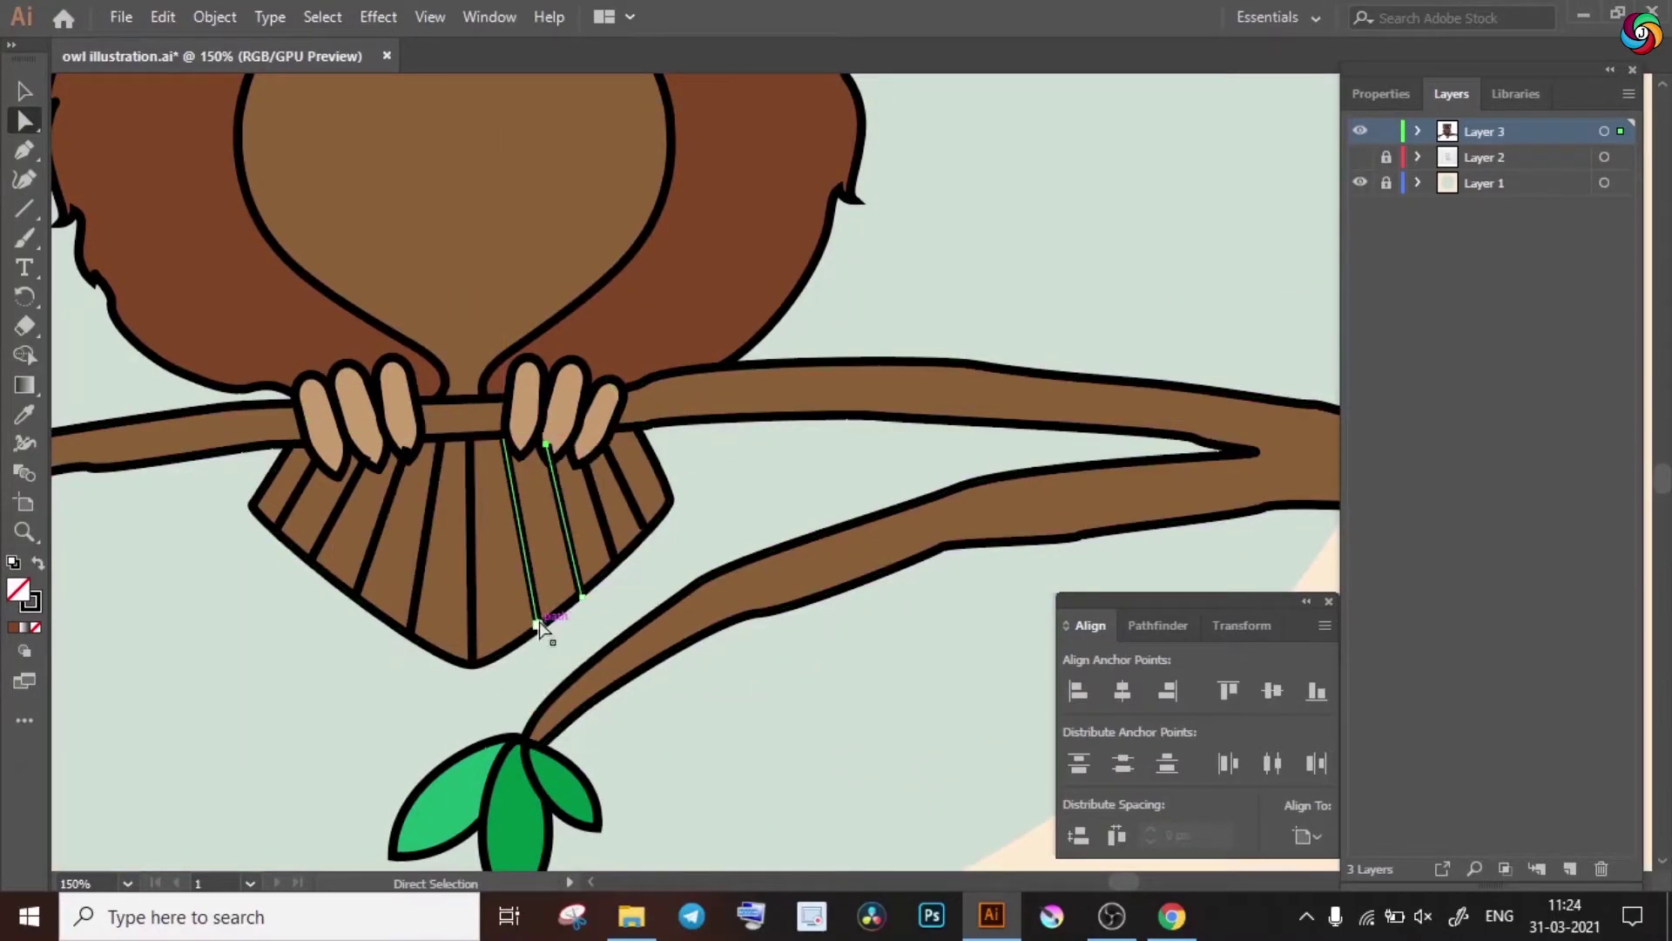
key("v")
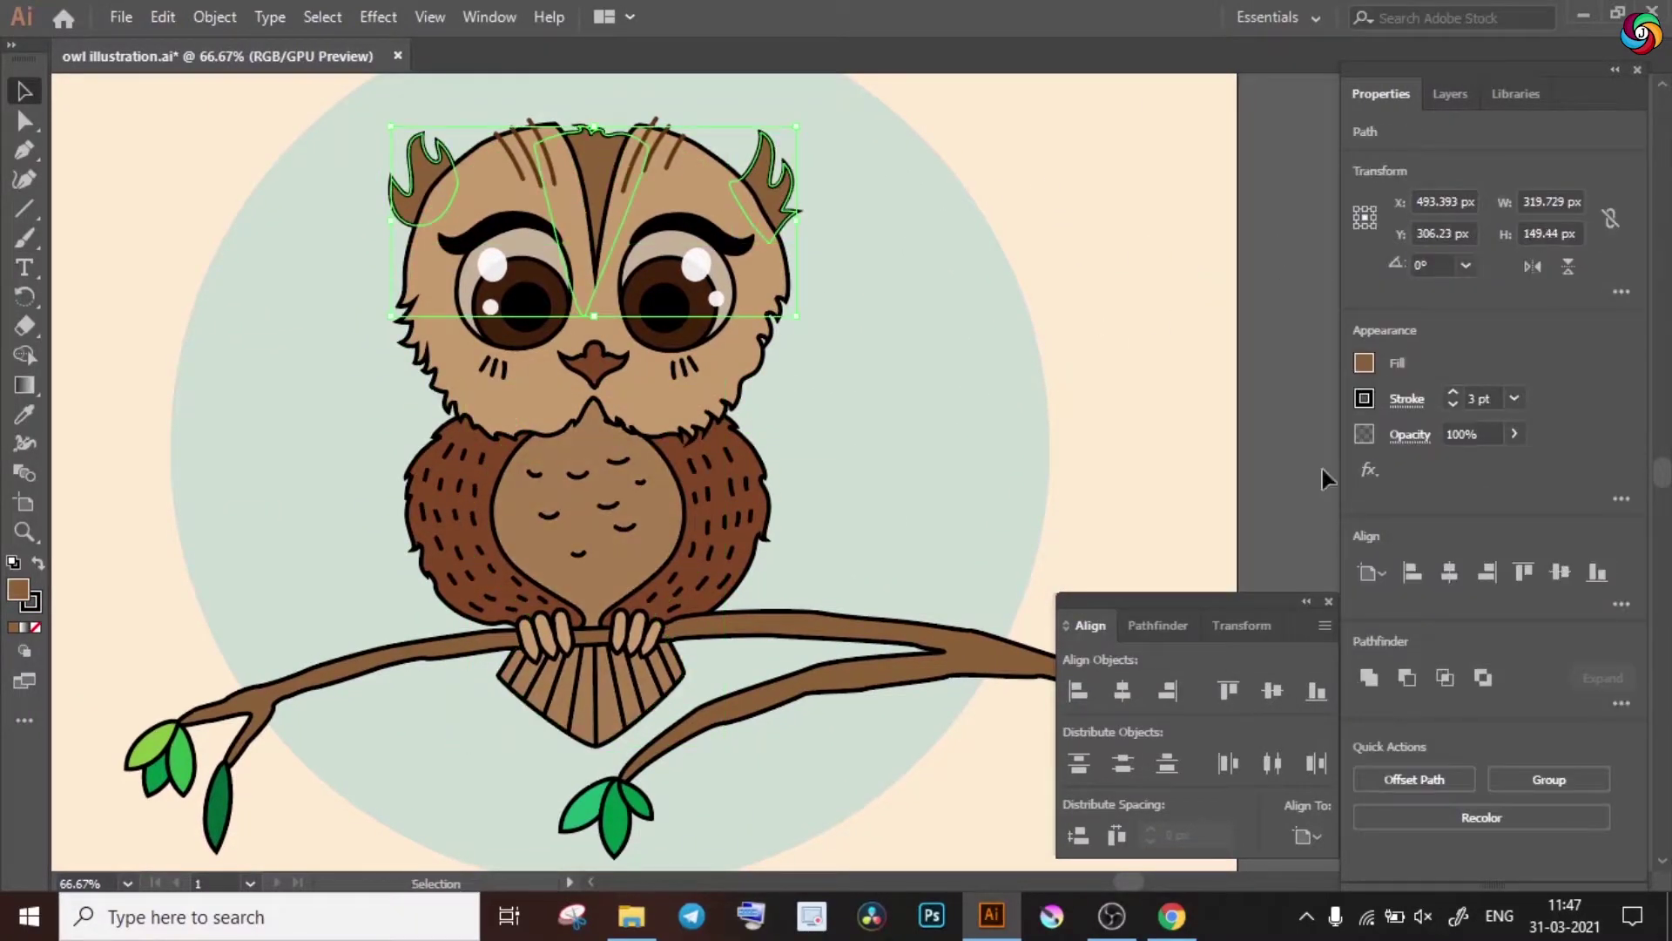
- Recolour the wing a warmer brown, R=143 G=78 B=36, and save it as a swatch
left_click(1317, 279)
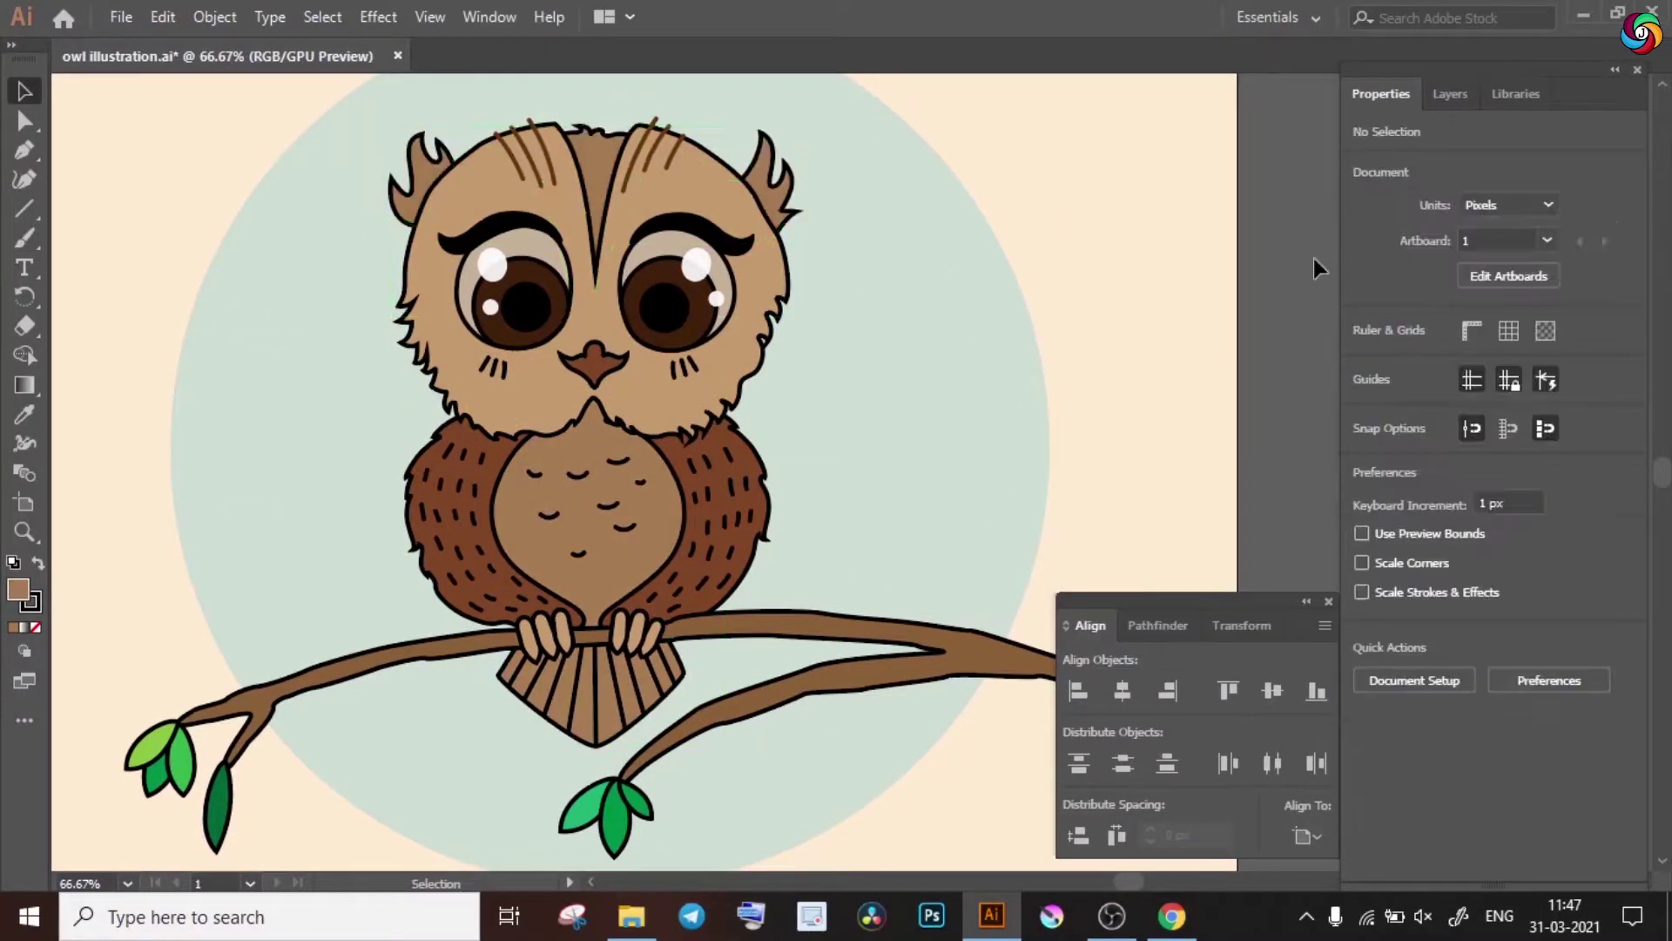
left_click(683, 562)
left_click(1364, 362)
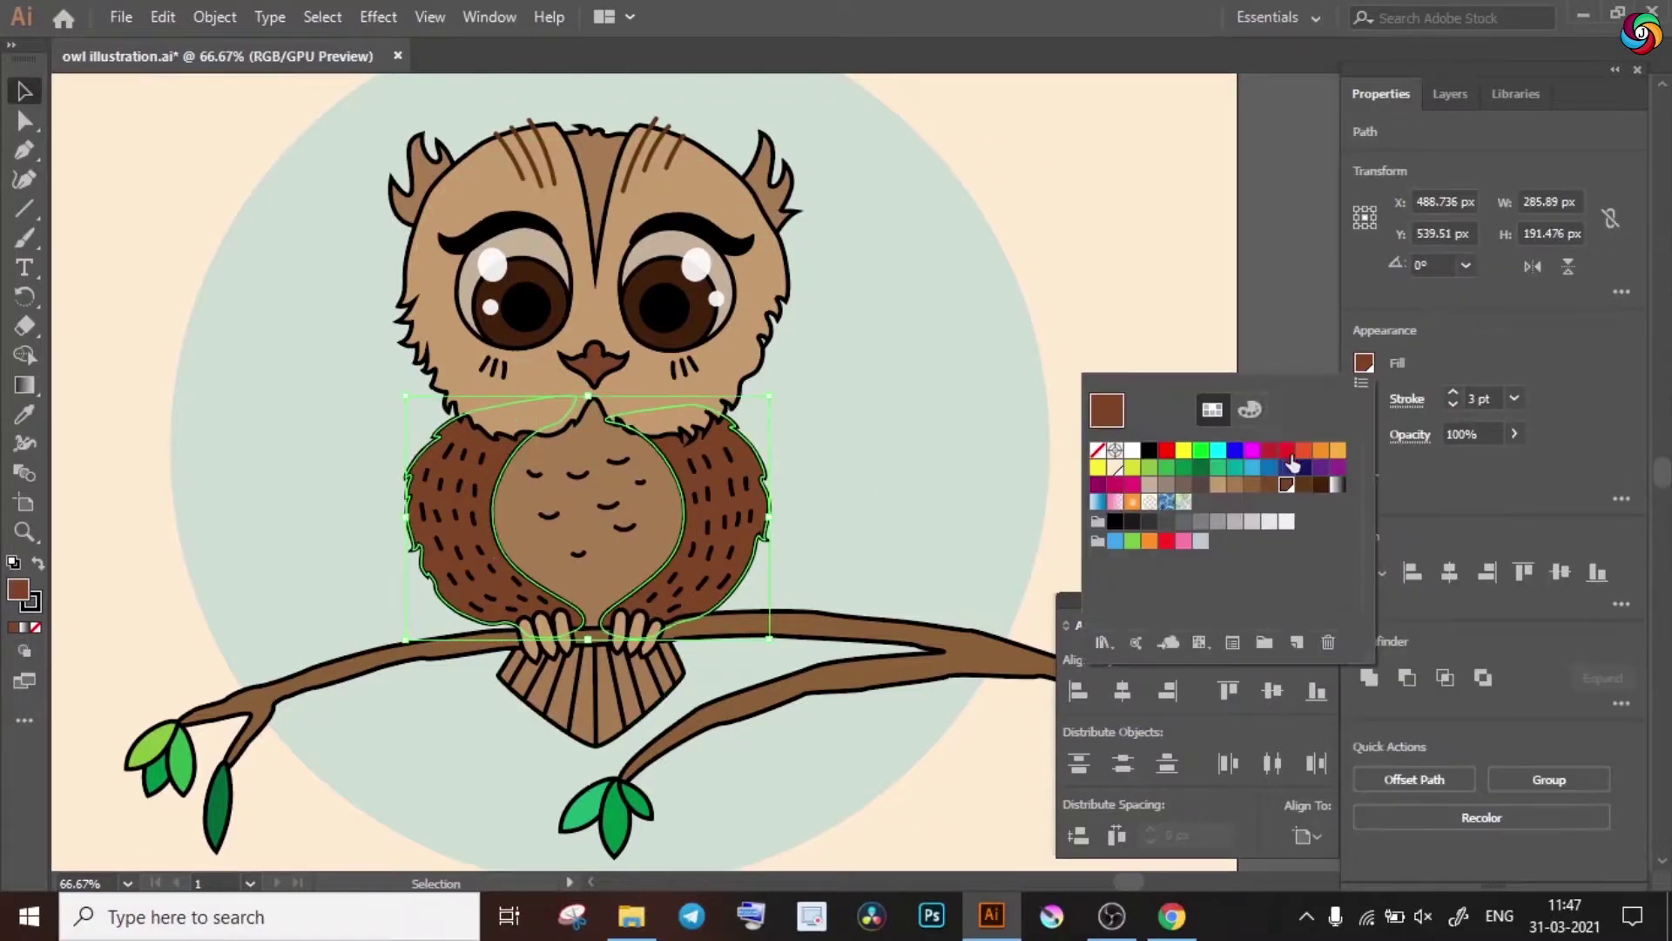
left_click(1297, 642)
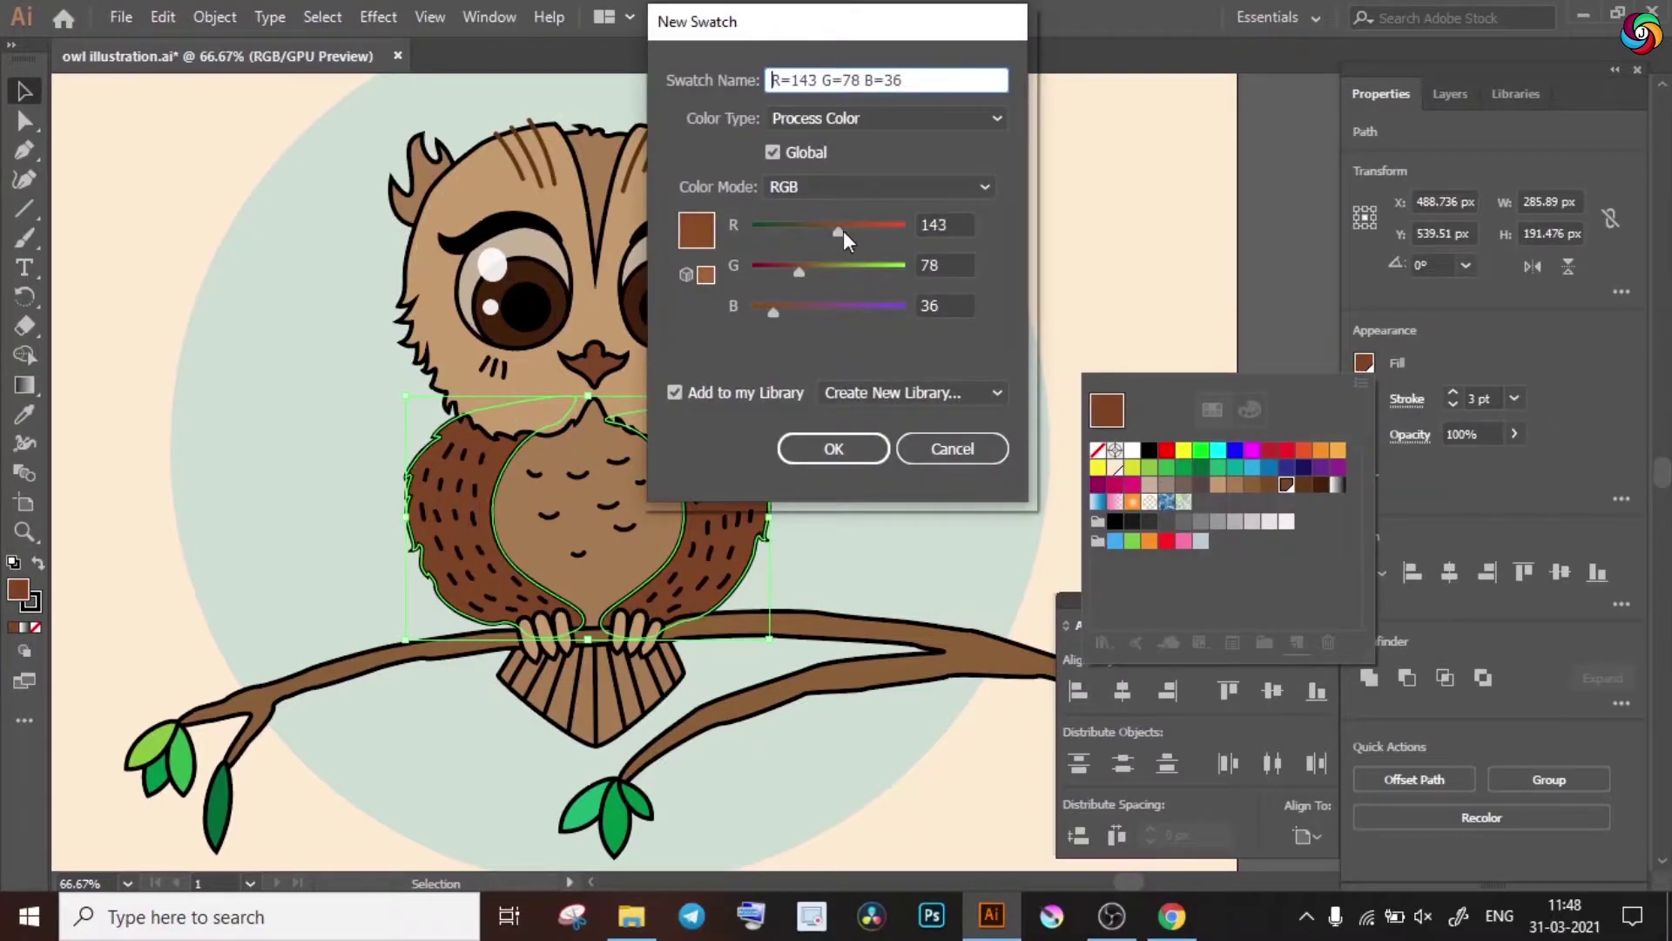
key("Return")
left_click(1198, 100)
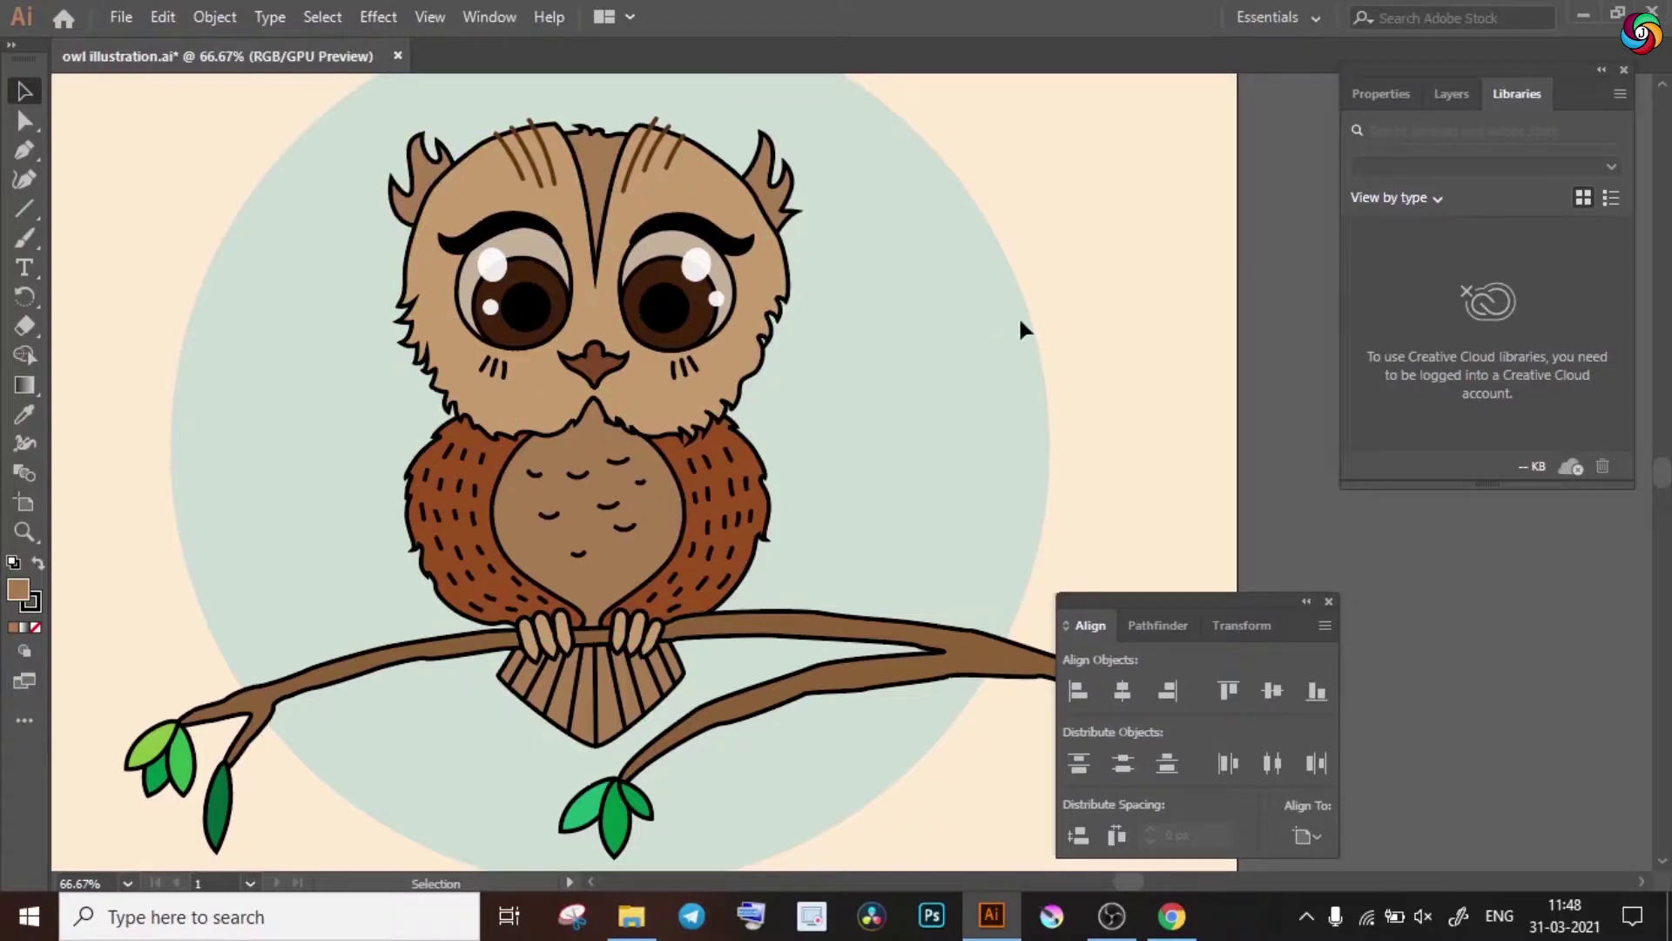
- Draw a curved shape across the belly and merge the lower belly region with Shape Builder
scroll(1105, 287, "up", 1)
scroll(1104, 262, "down", 2)
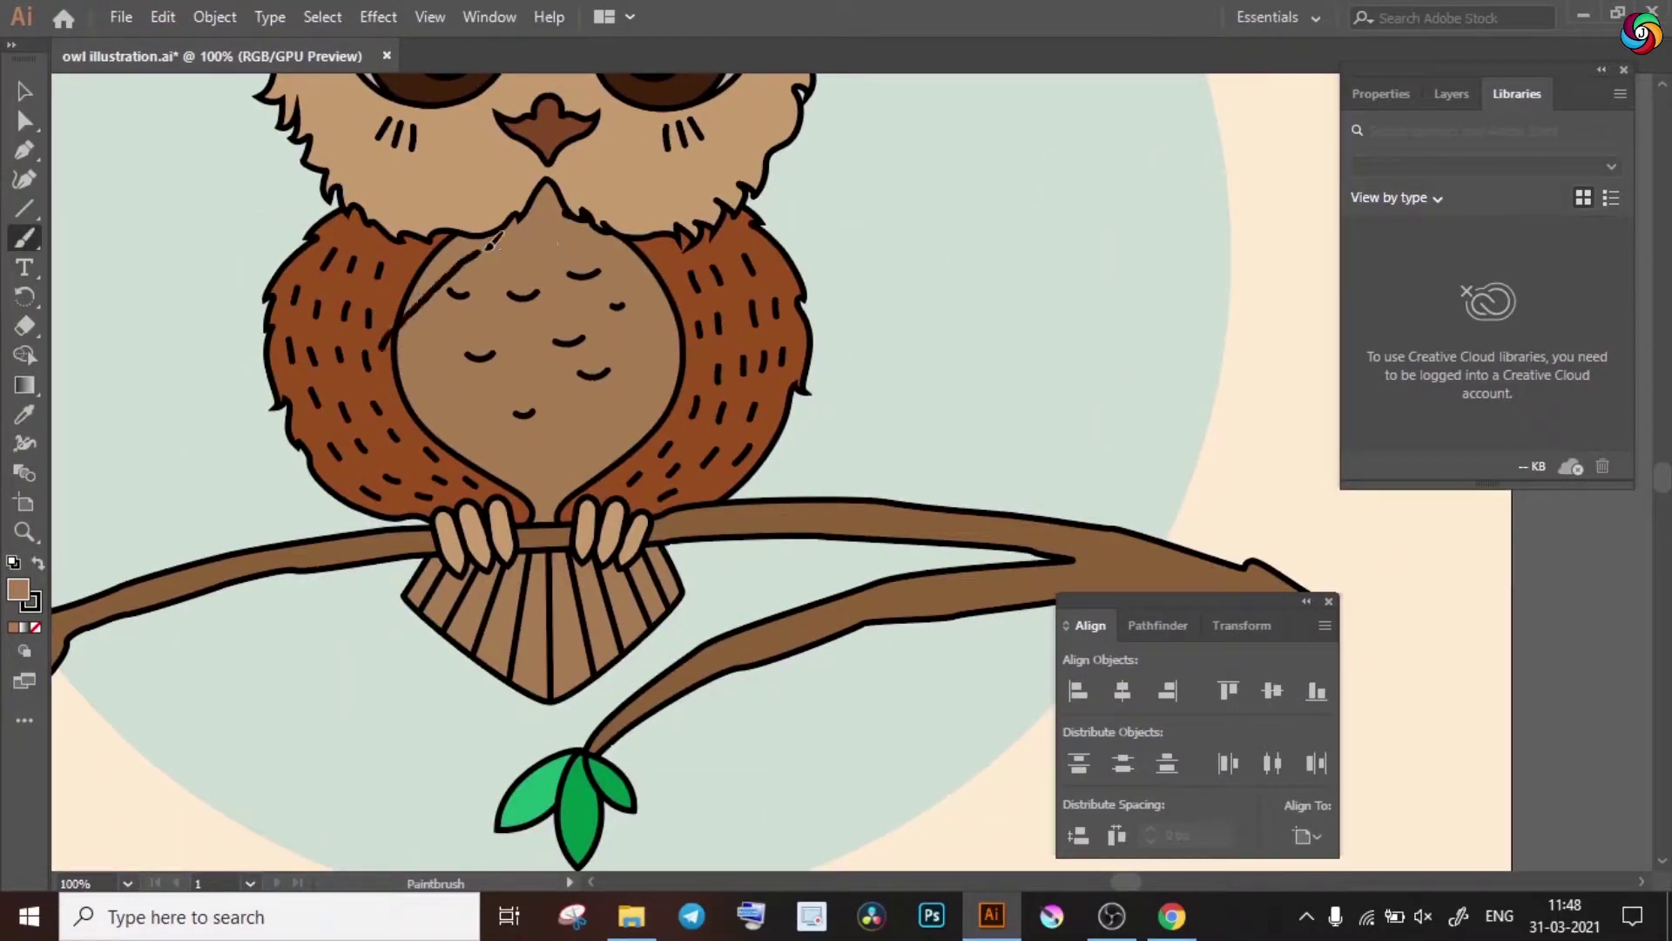
left_click_drag(492, 244, 657, 349)
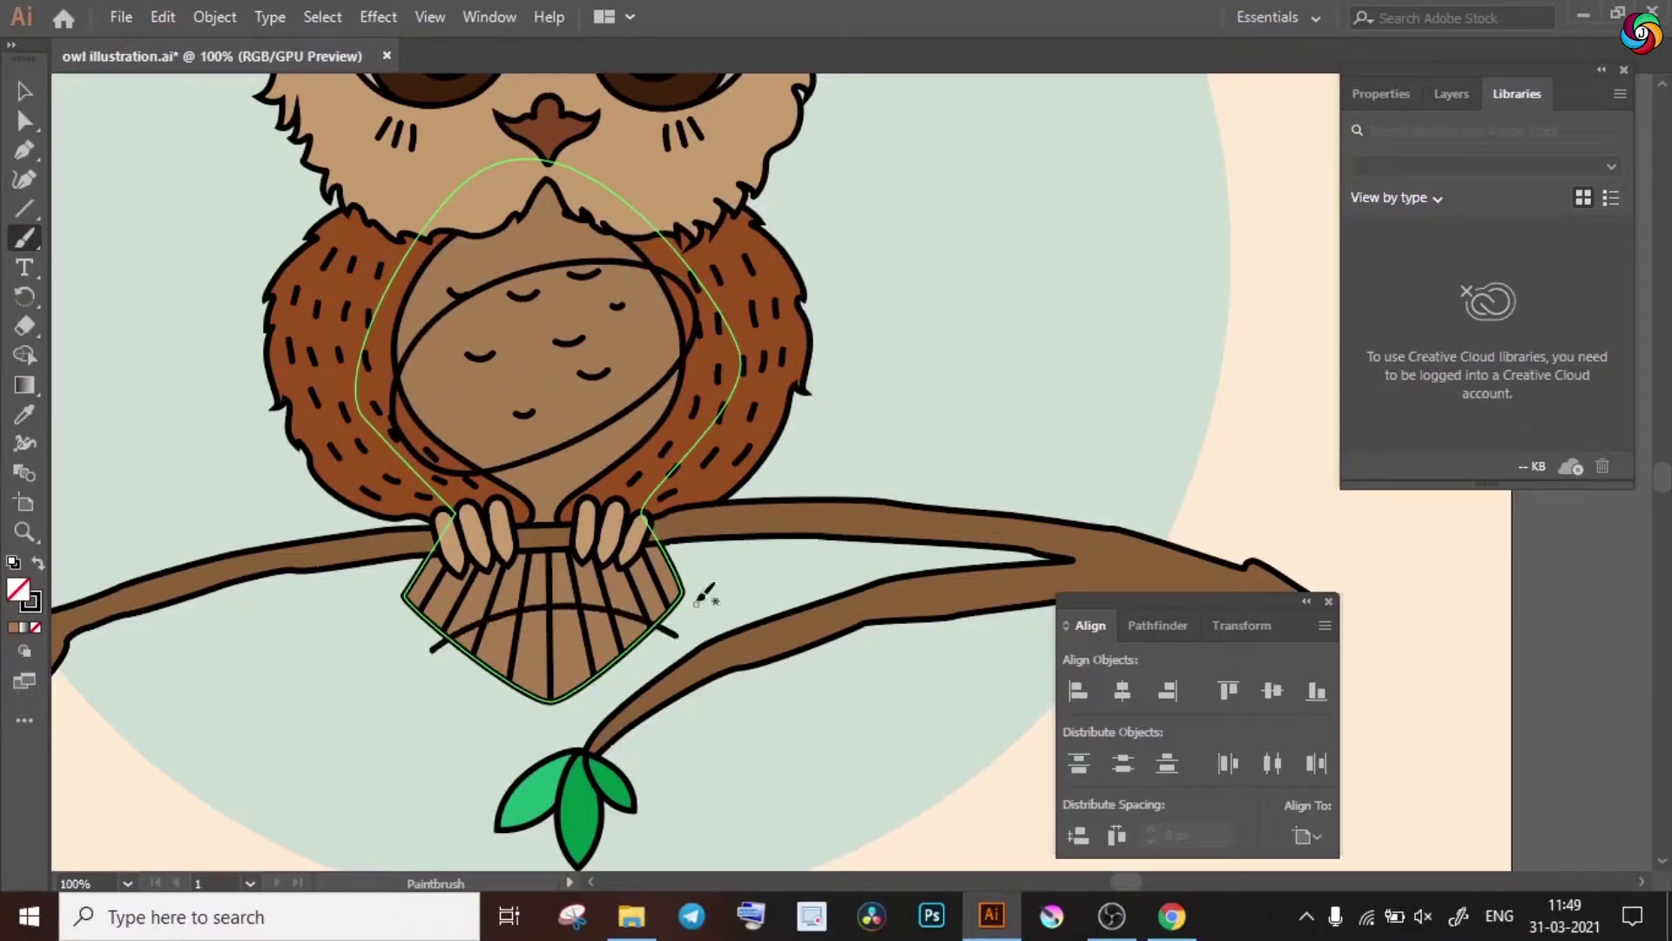
left_click(627, 409, "shift")
left_click(566, 607, "shift")
key("shift+m")
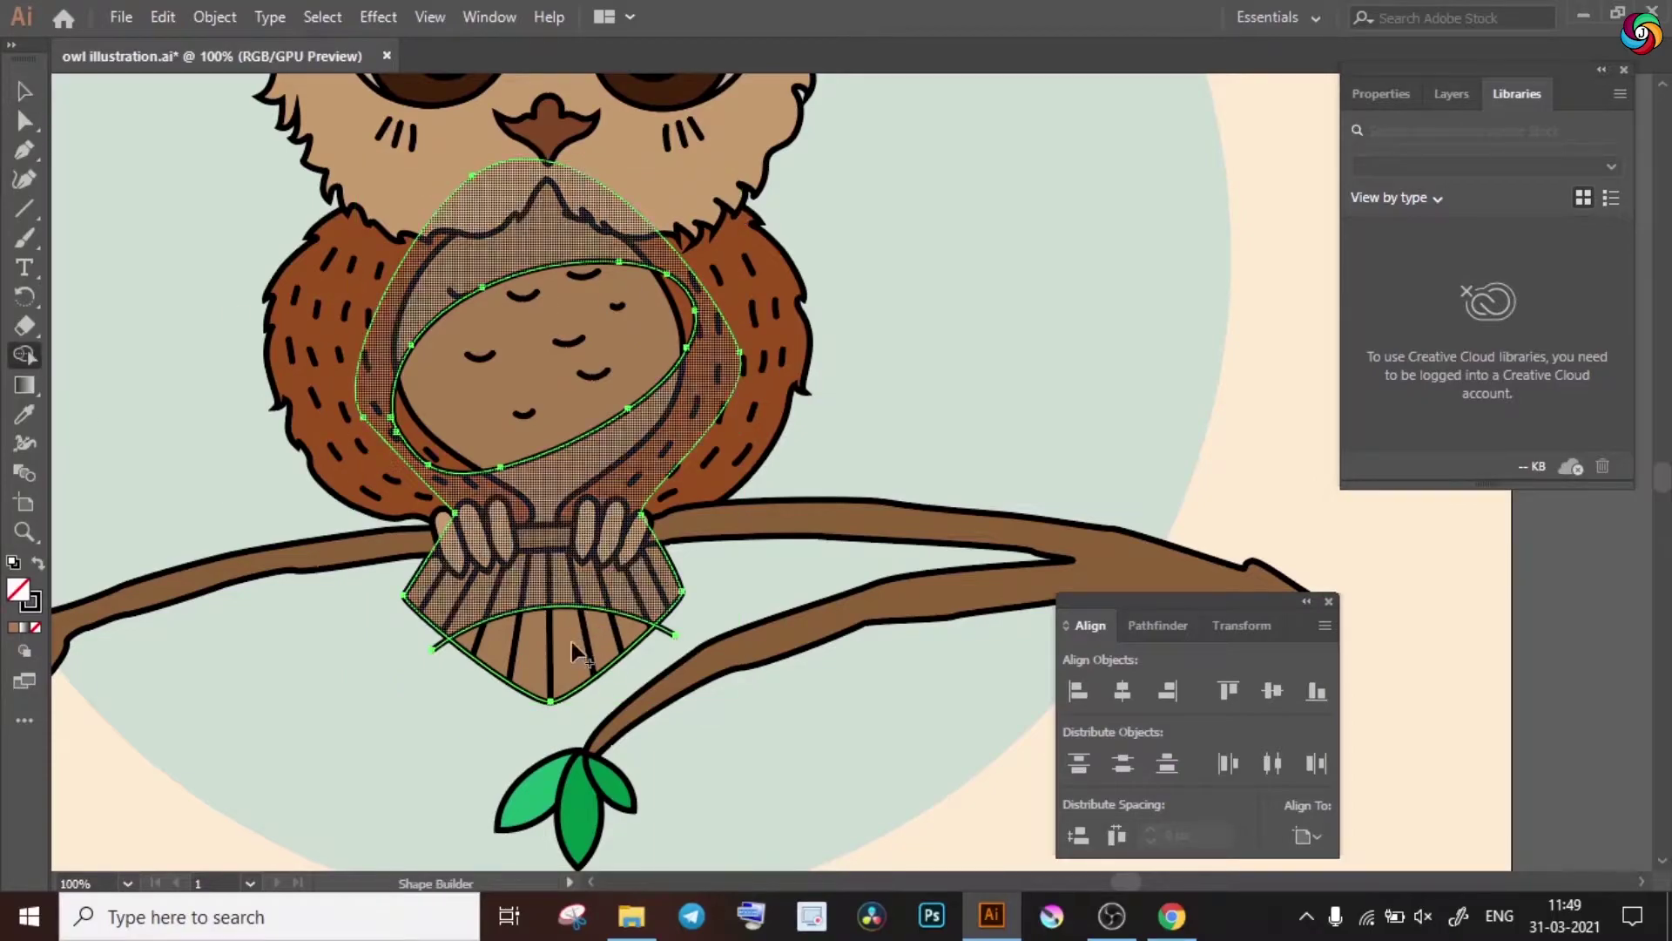
left_click(572, 641)
key("v")
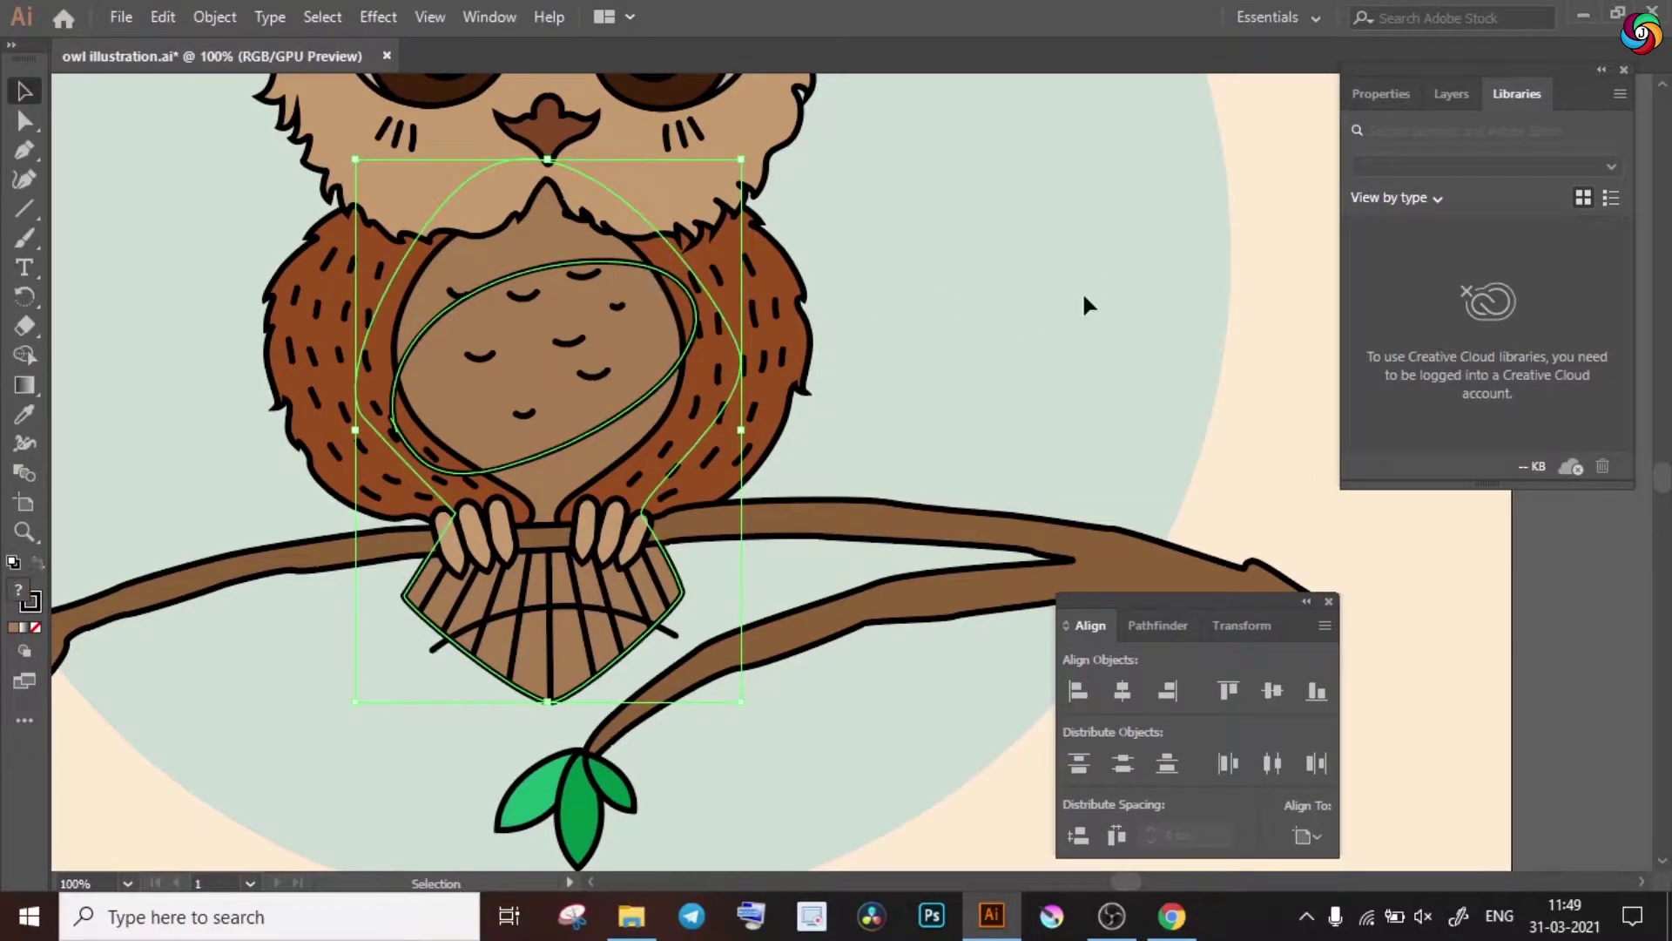
left_click(1084, 305)
- On a new layer, build the dark shadow piece over the belly and tail with Shape Builder
left_click(1452, 93)
key("ctrl+minus")
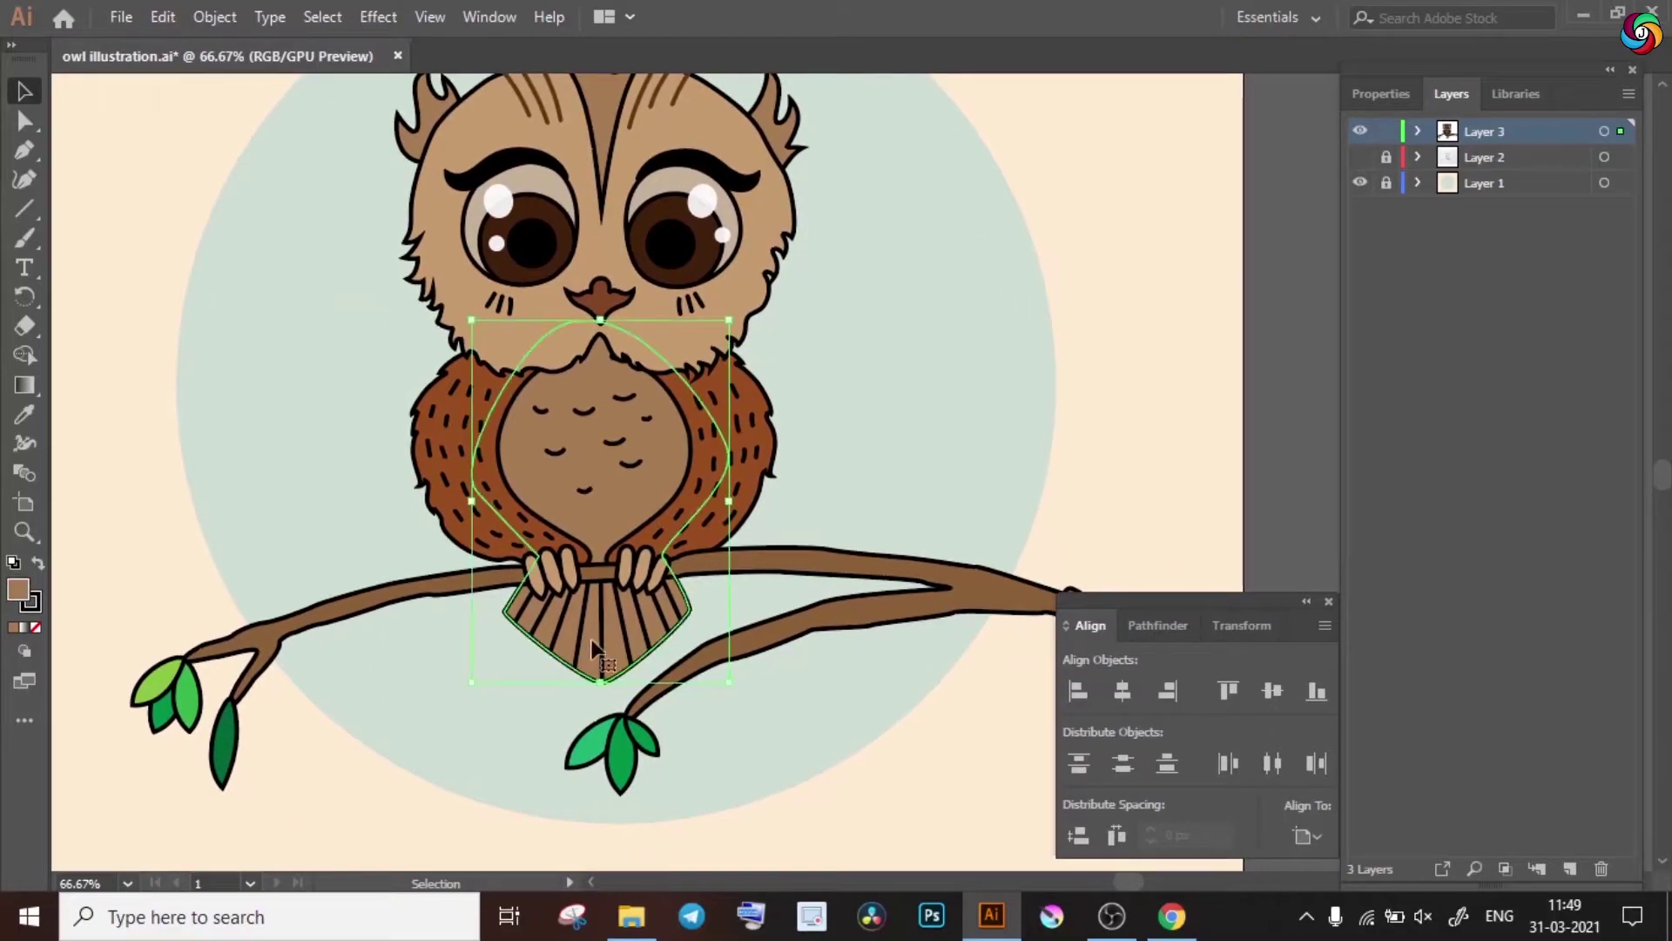
left_click(622, 672)
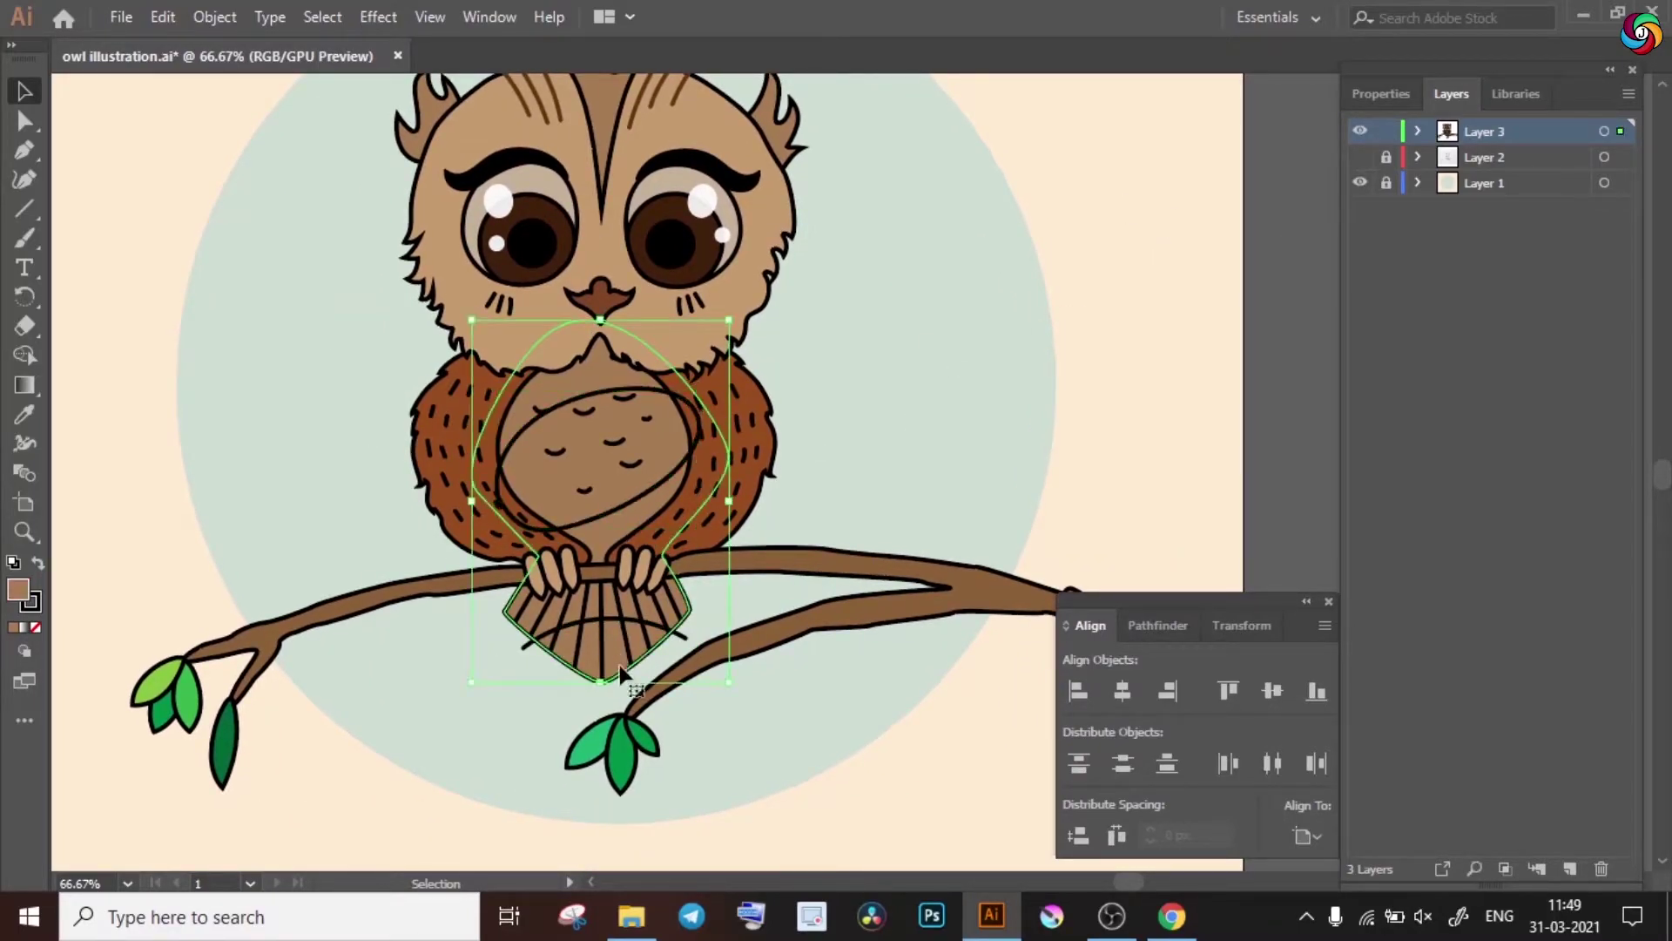
left_click(607, 671, "shift")
left_click(650, 488, "shift")
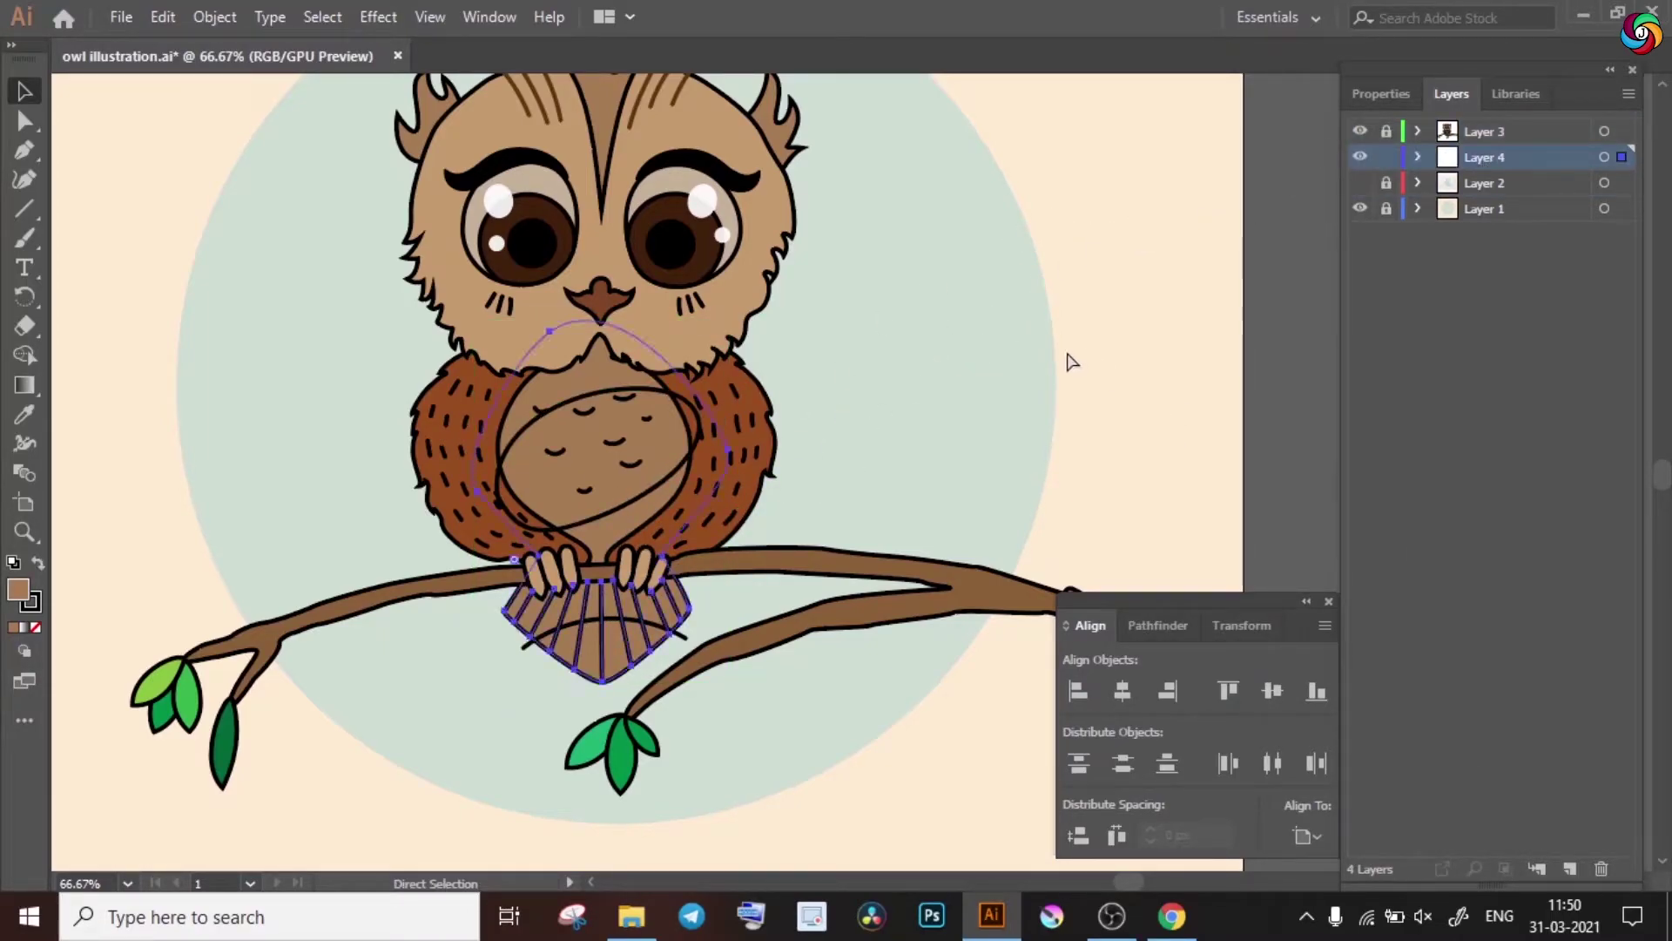
left_click(626, 520)
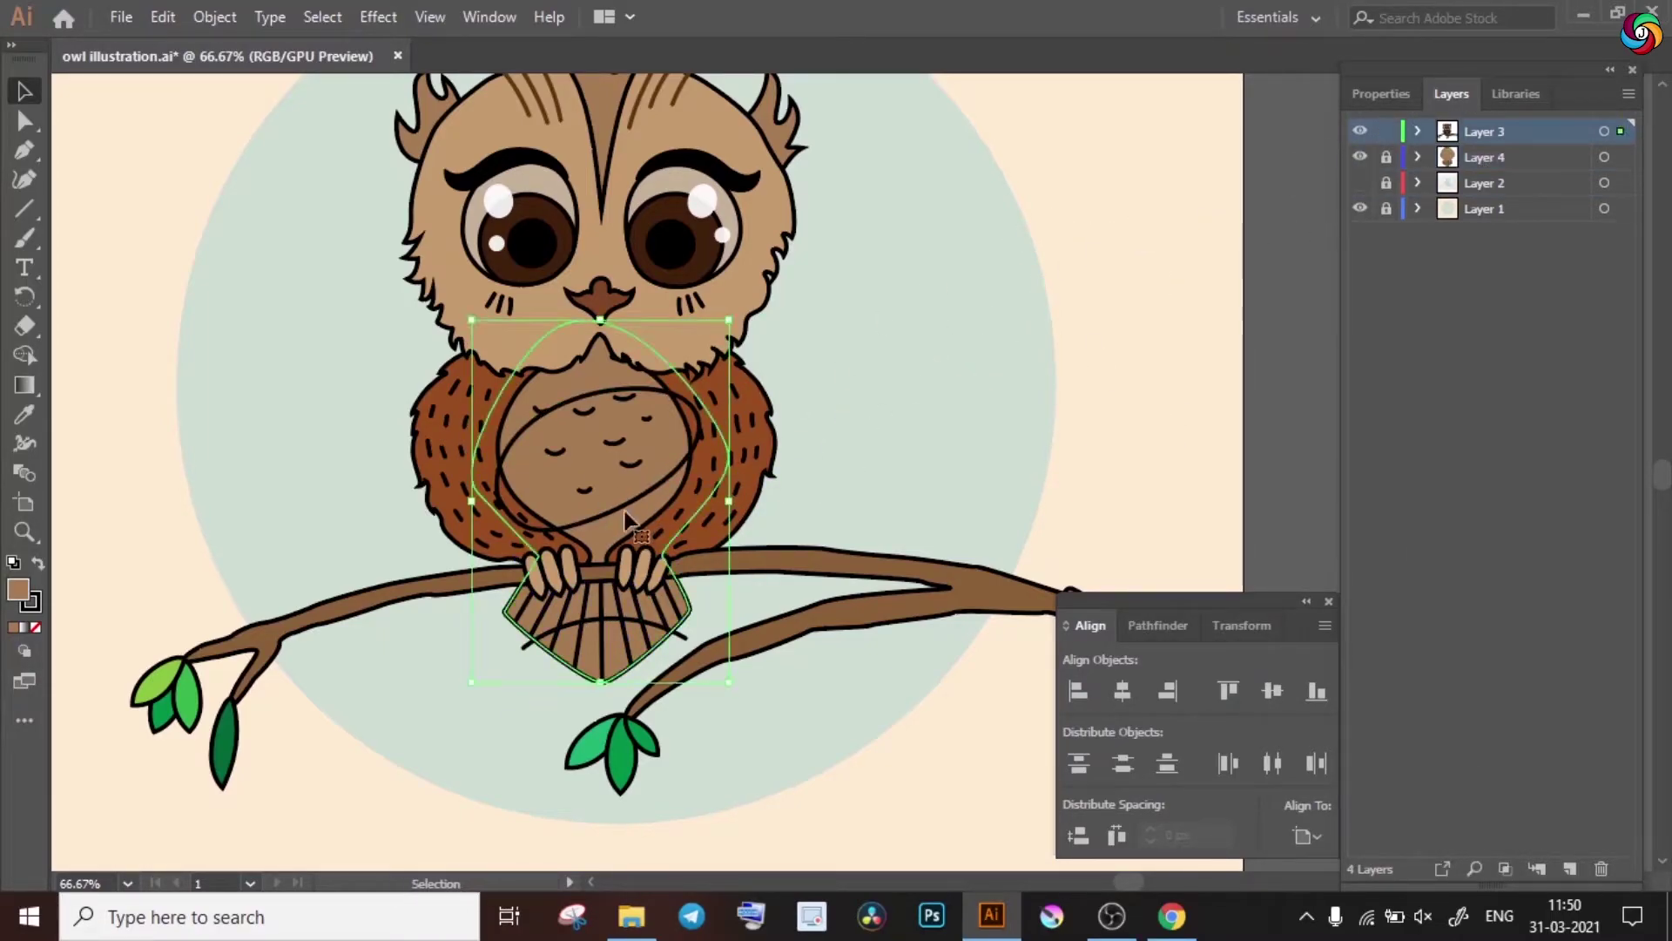
left_click(25, 355)
left_click(655, 444)
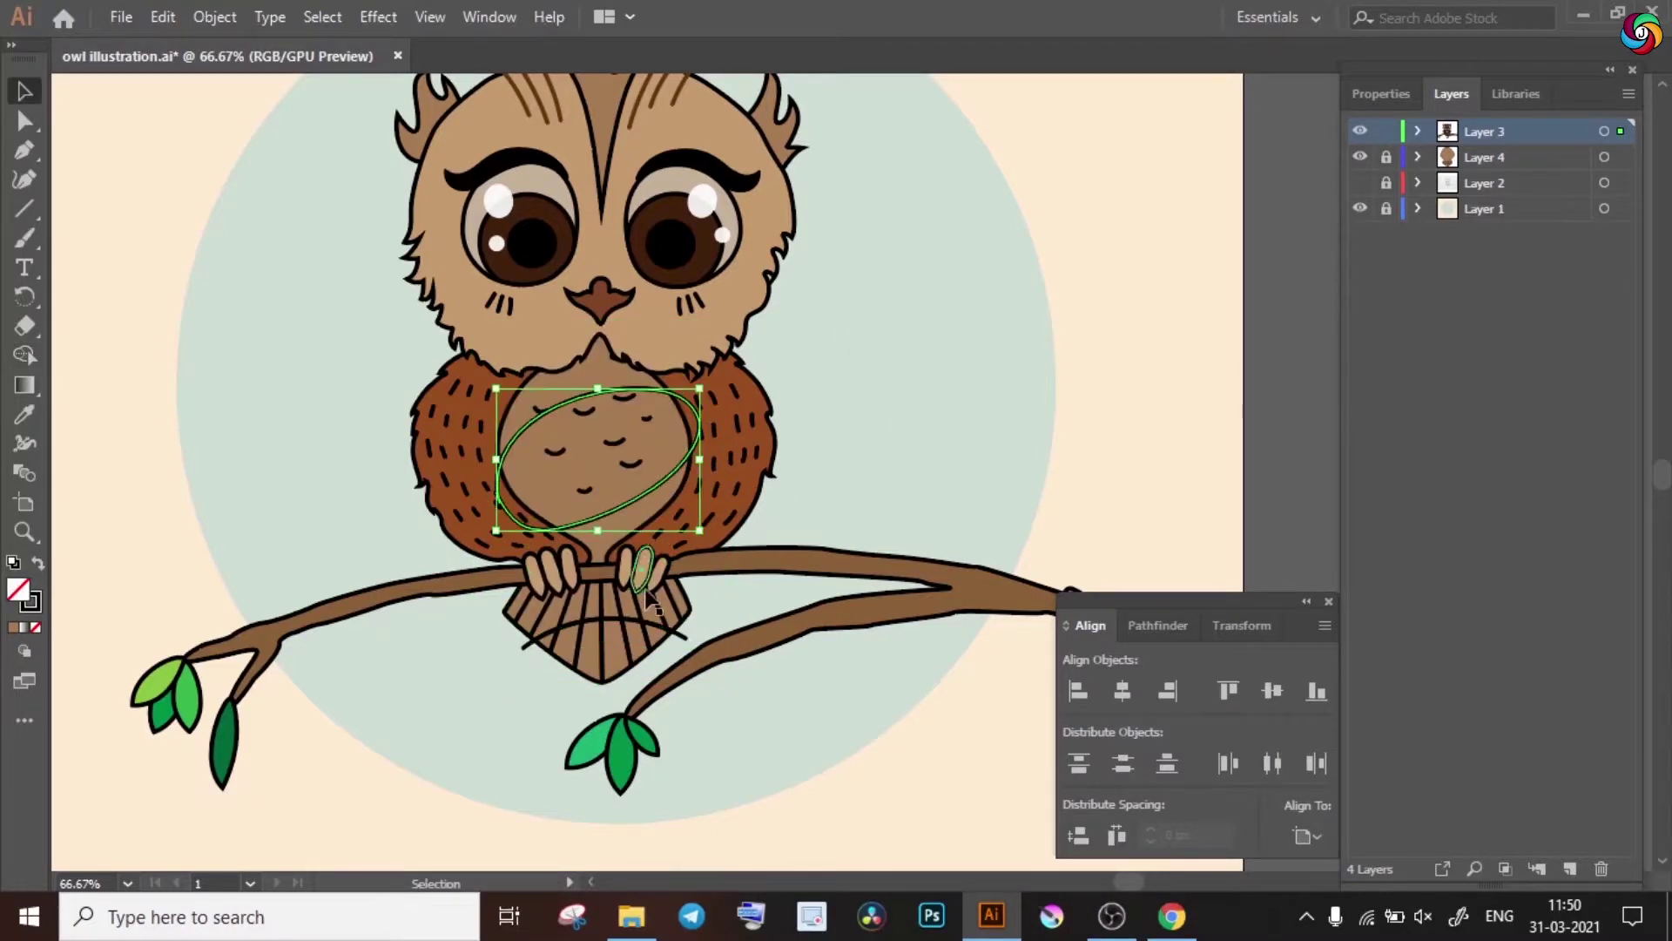
key("v")
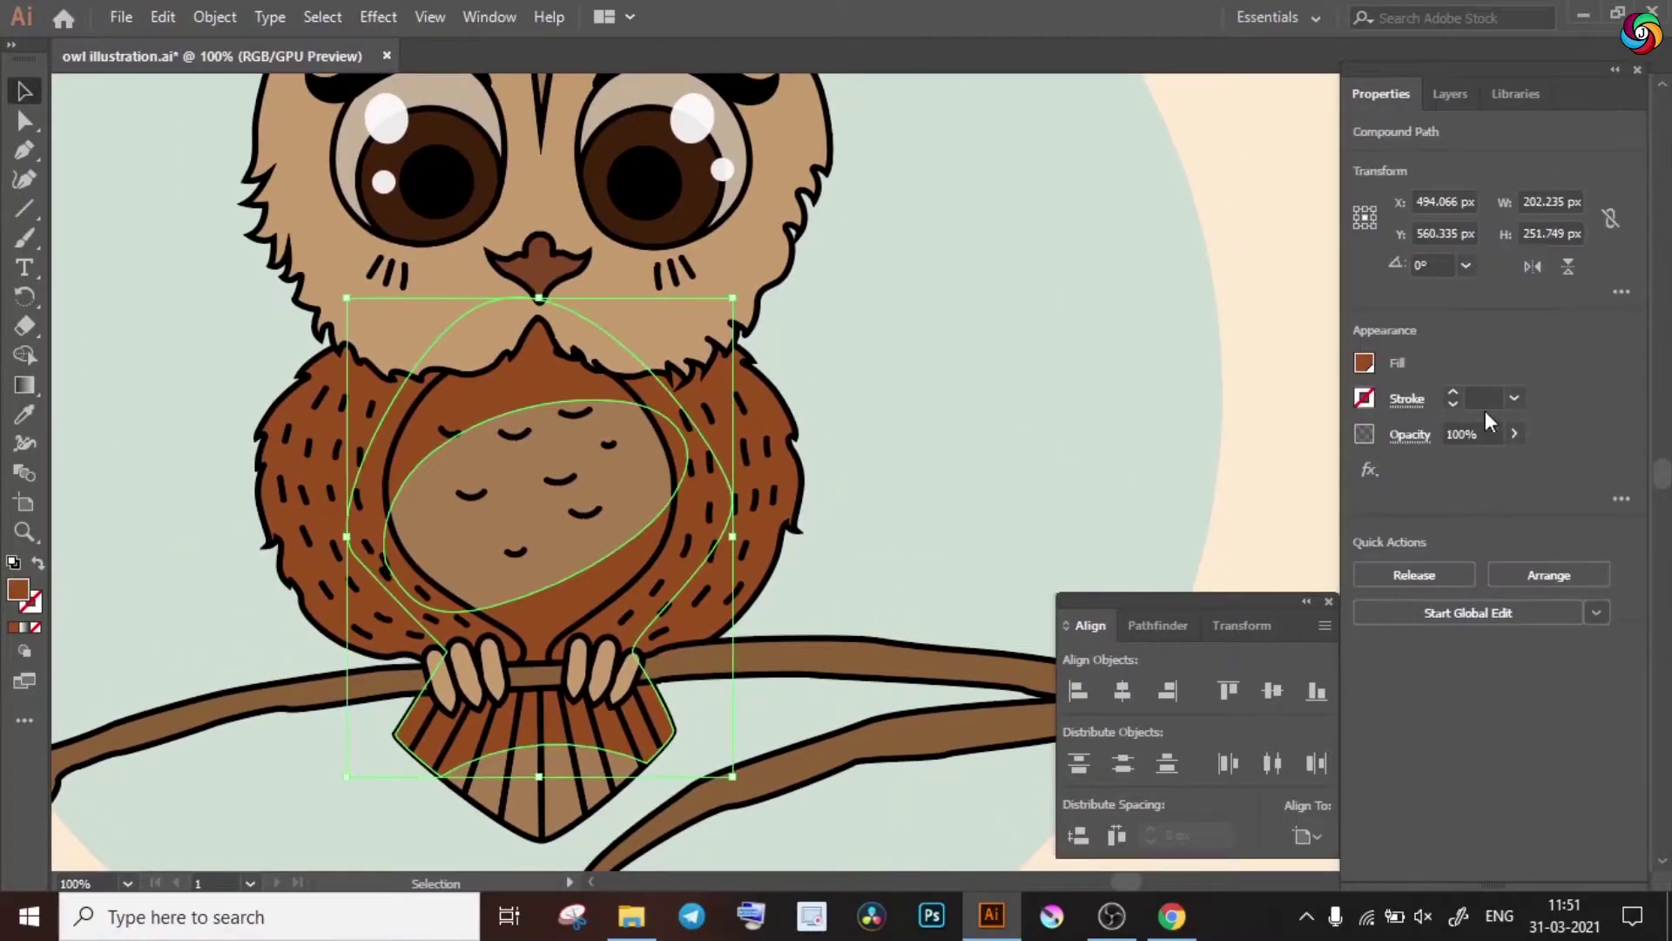
- Set the belly shadow to Multiply blend mode at 25% opacity
left_click(1484, 428)
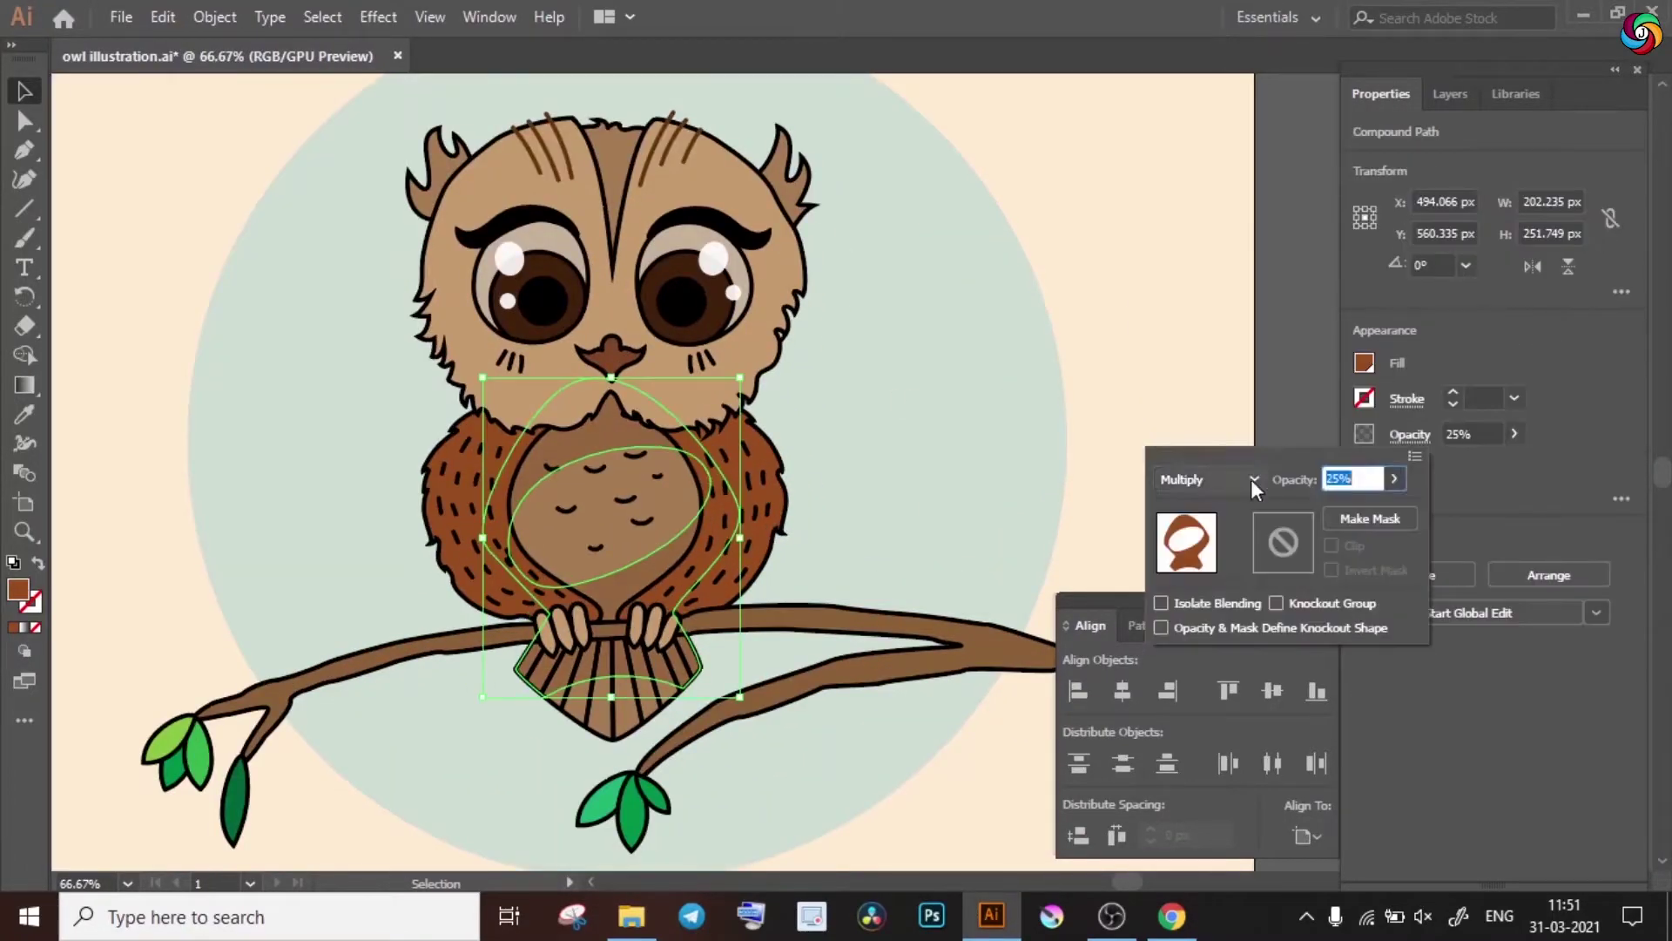
left_click(1251, 479)
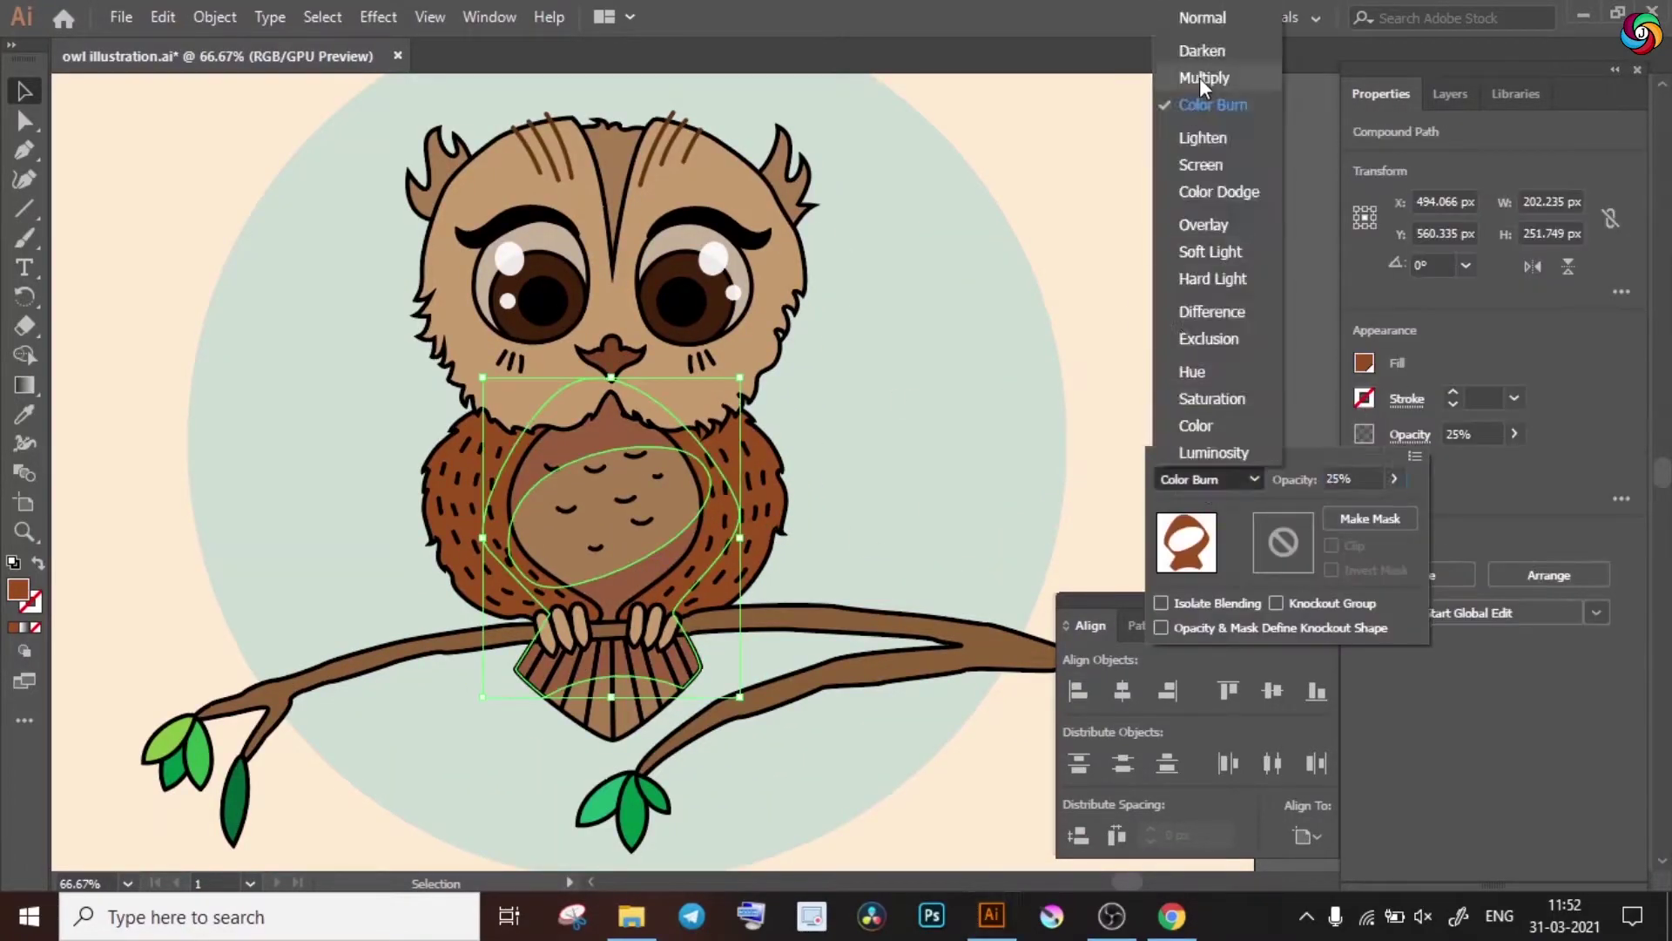
left_click(1205, 75)
left_click(1161, 207)
scroll(1086, 328, "down", 2)
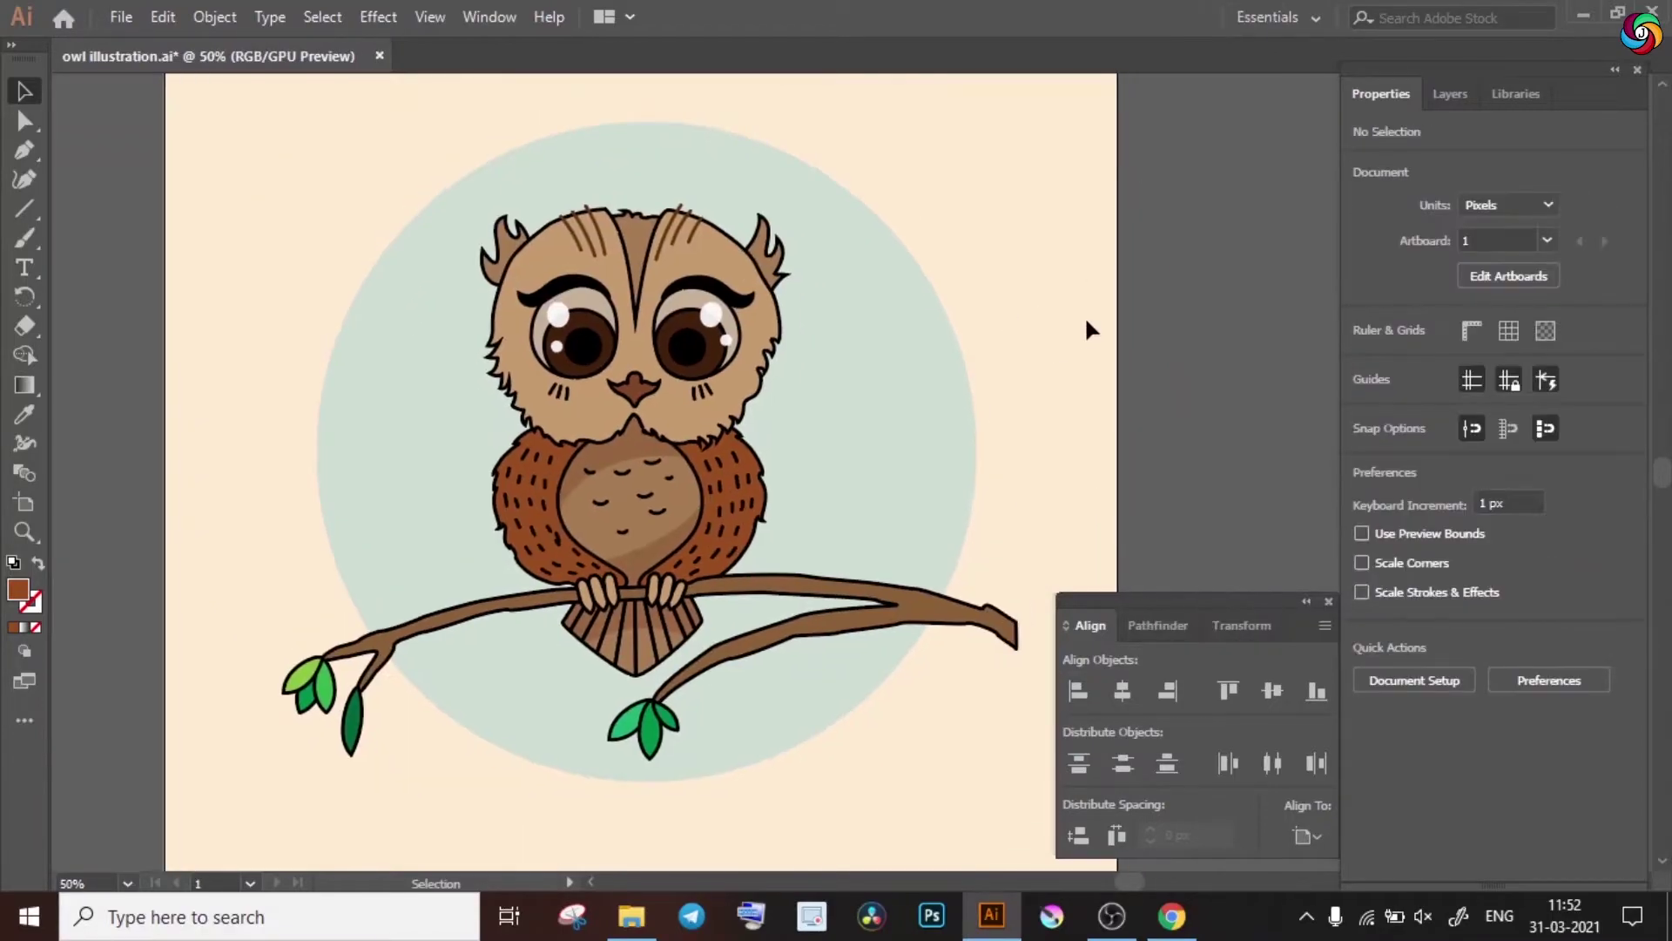
scroll(885, 329, "up", 4)
scroll(1124, 340, "down", 3)
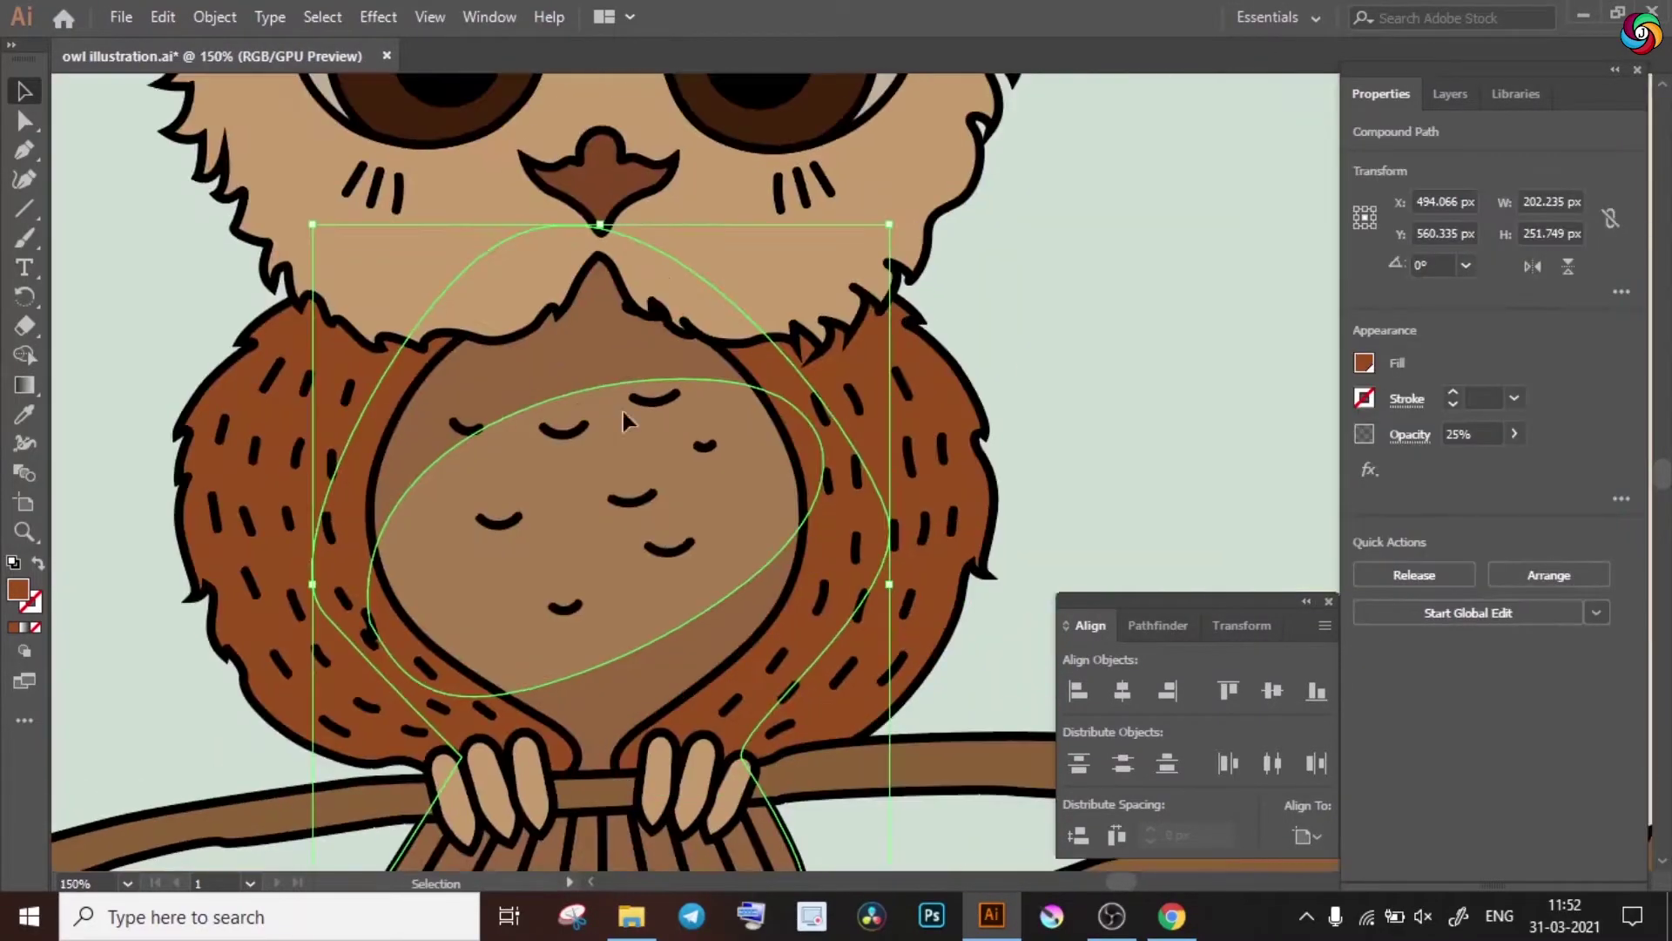
- Drag the shadow's anchors into a smoother curved upper edge and delete extra anchors
key("a")
left_click_drag(597, 219, 579, 340)
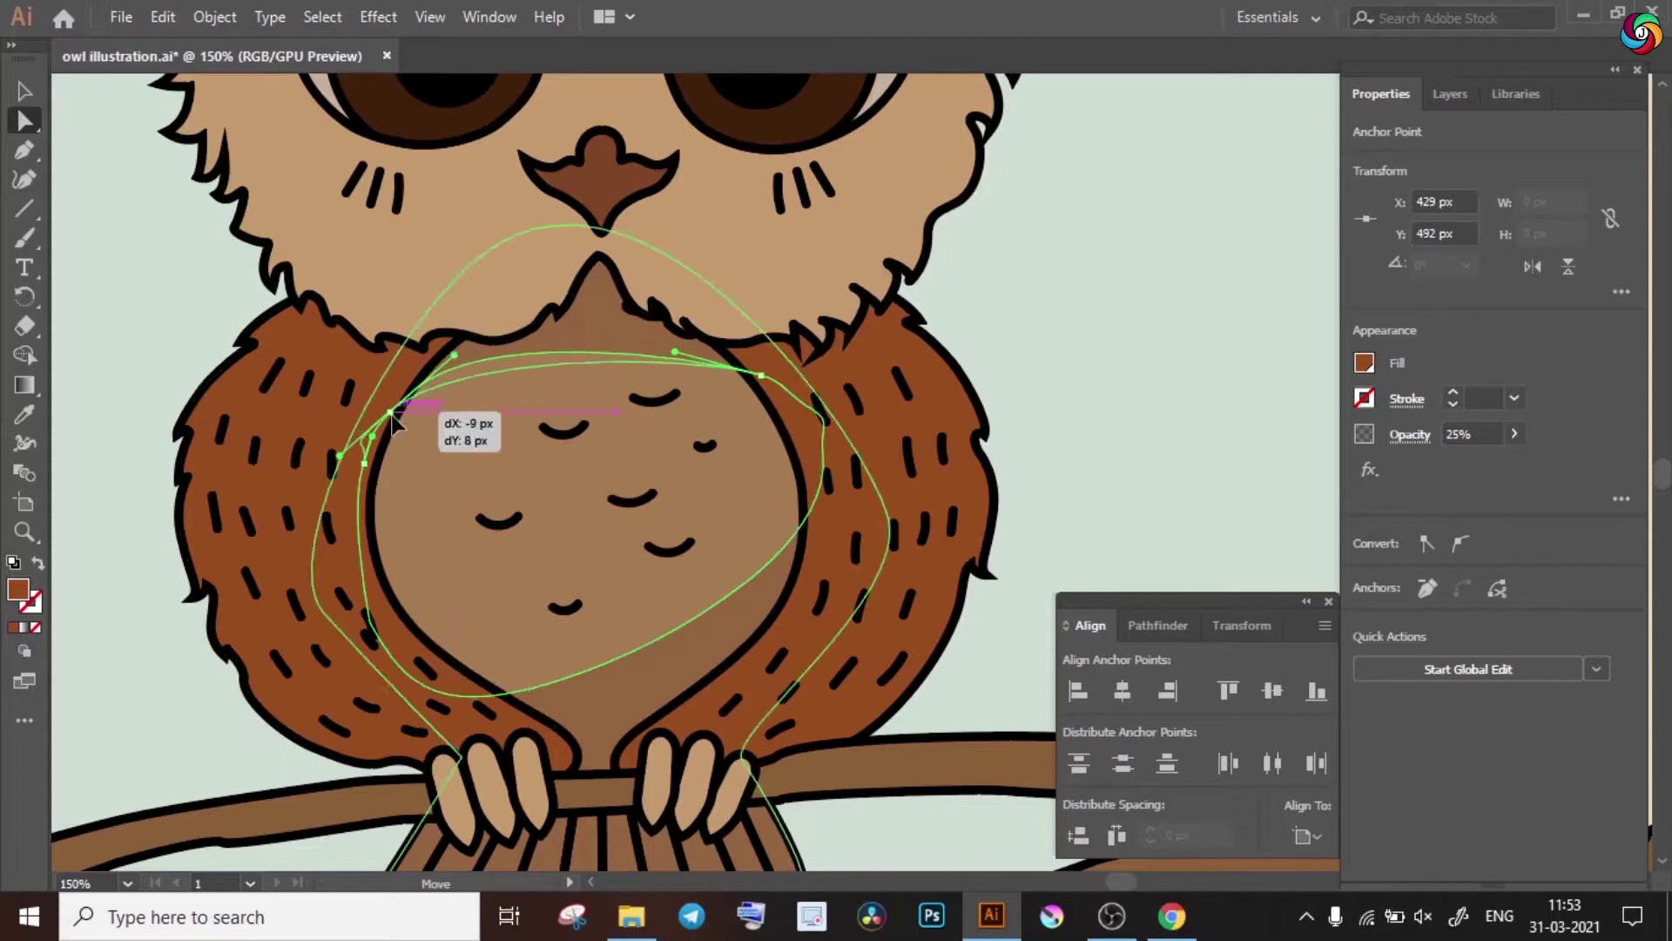
left_click_drag(392, 420, 394, 418)
left_click_drag(763, 393, 763, 405)
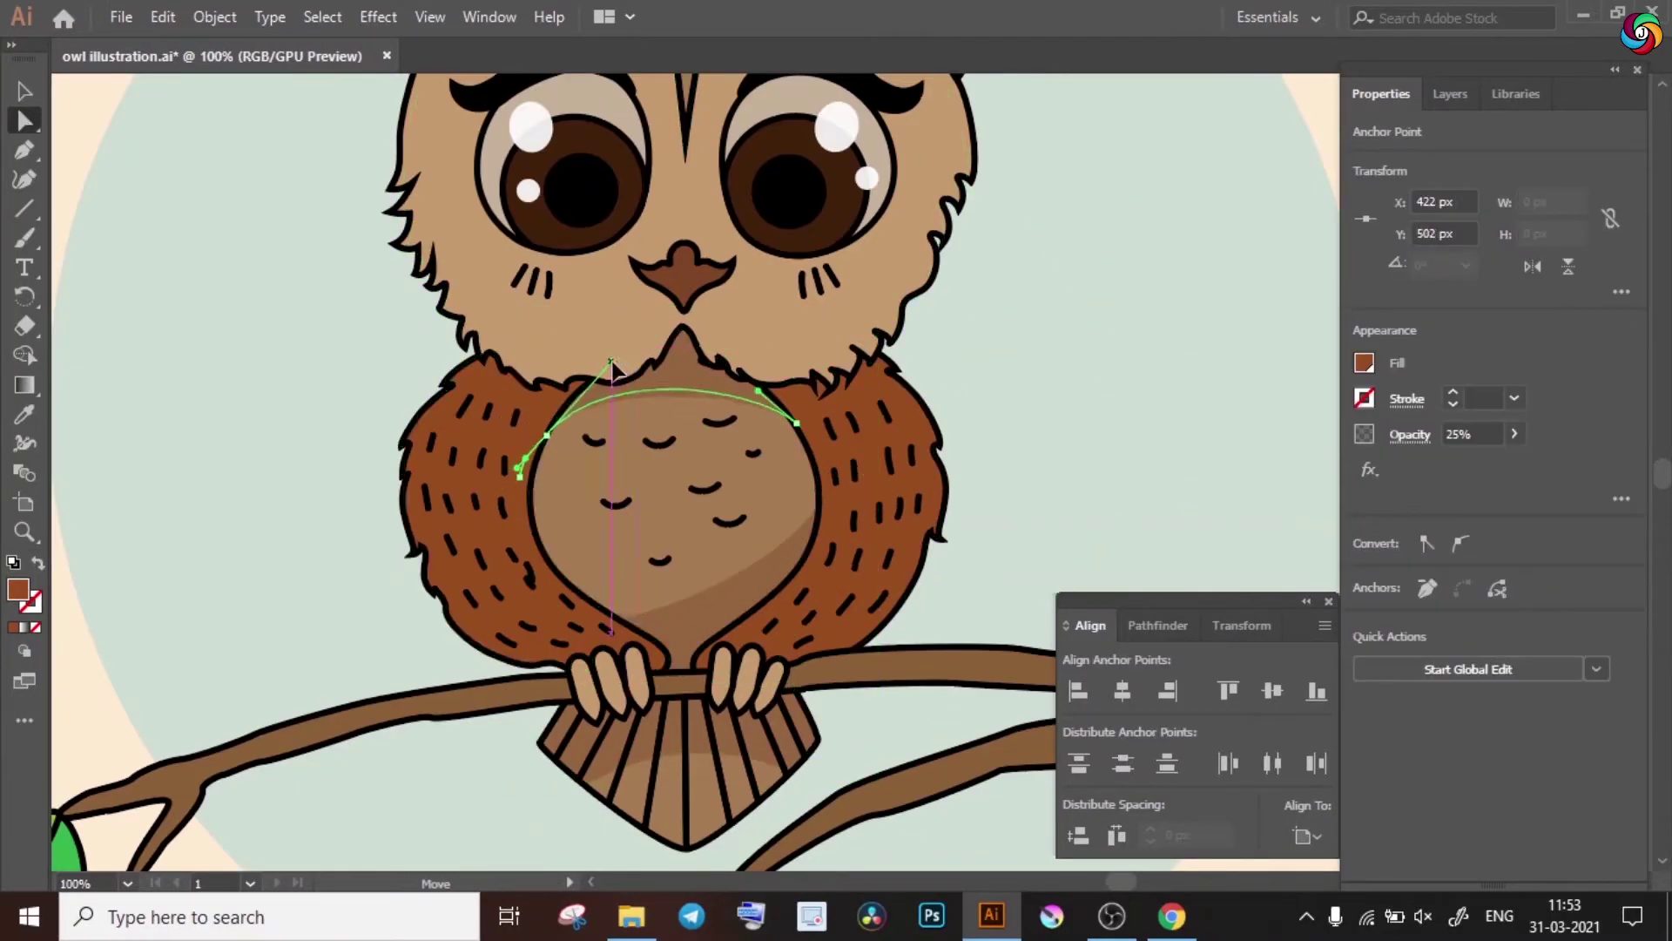
left_click_drag(765, 570, 764, 576)
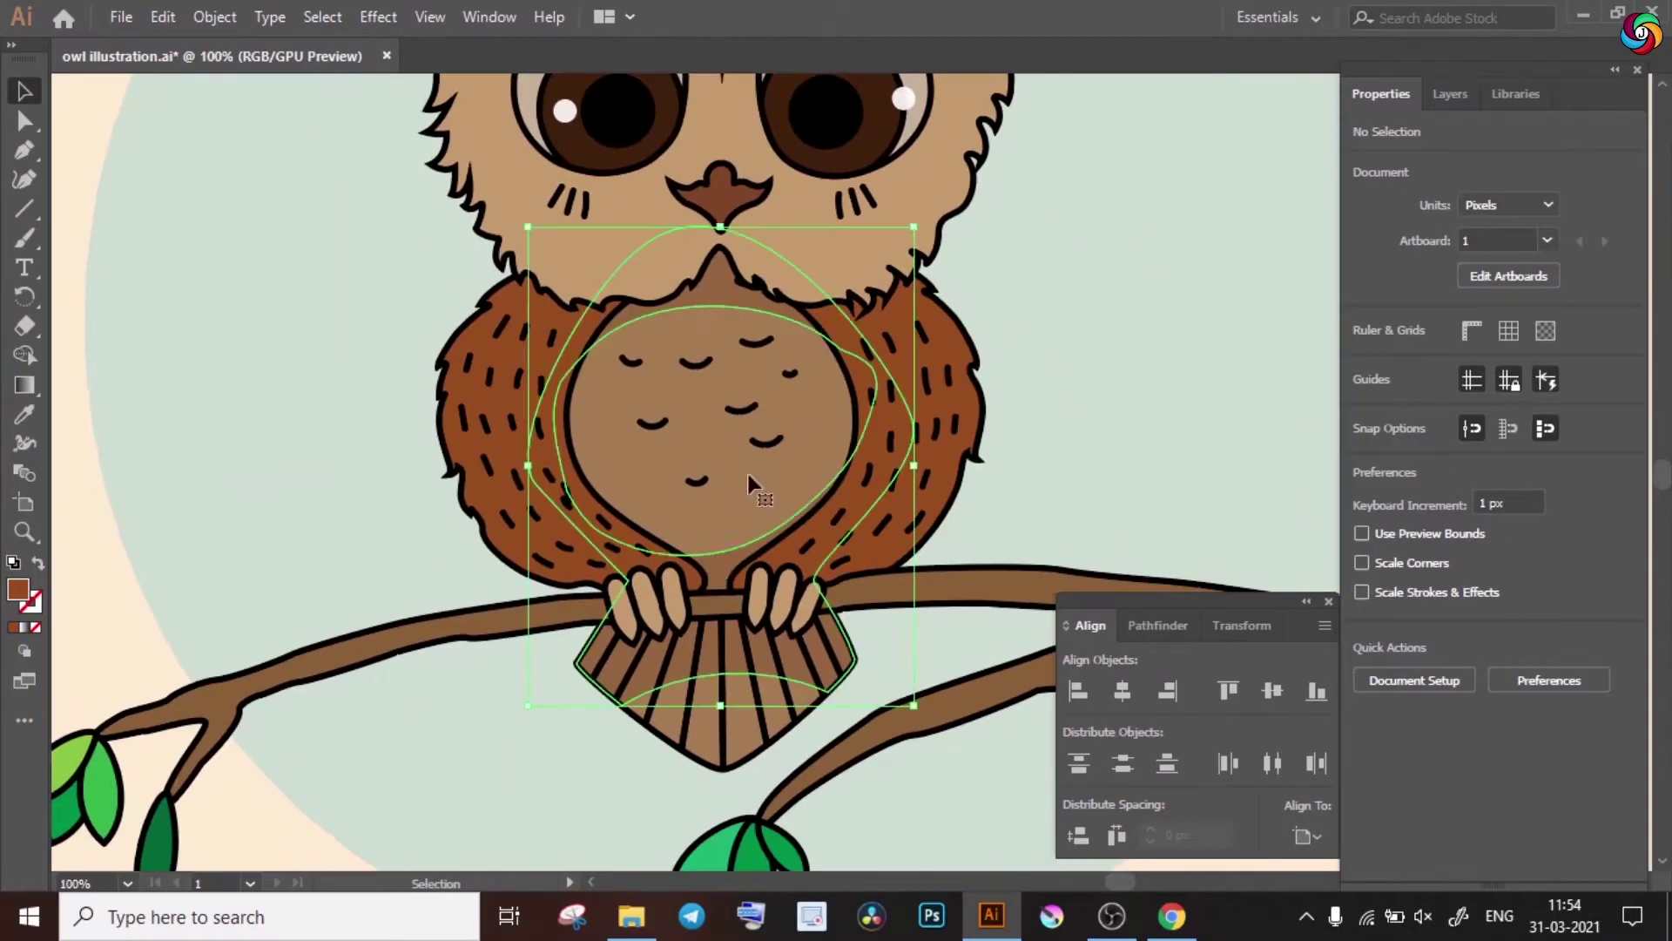
left_click_drag(746, 468, 713, 565)
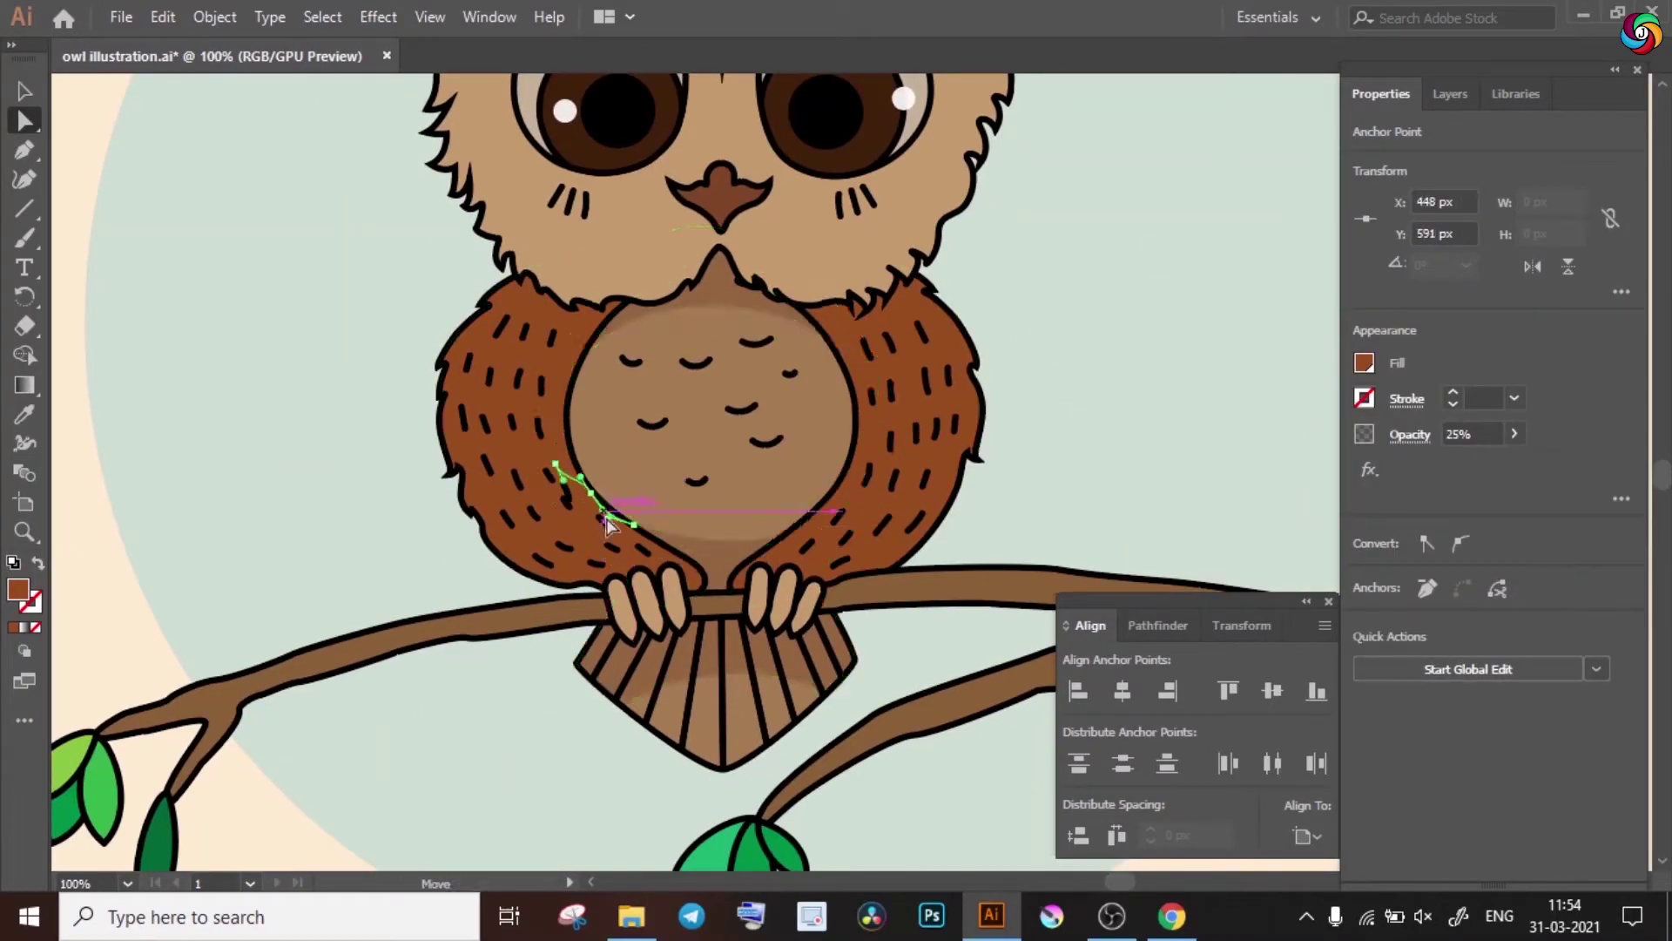
left_click_drag(607, 522, 659, 553)
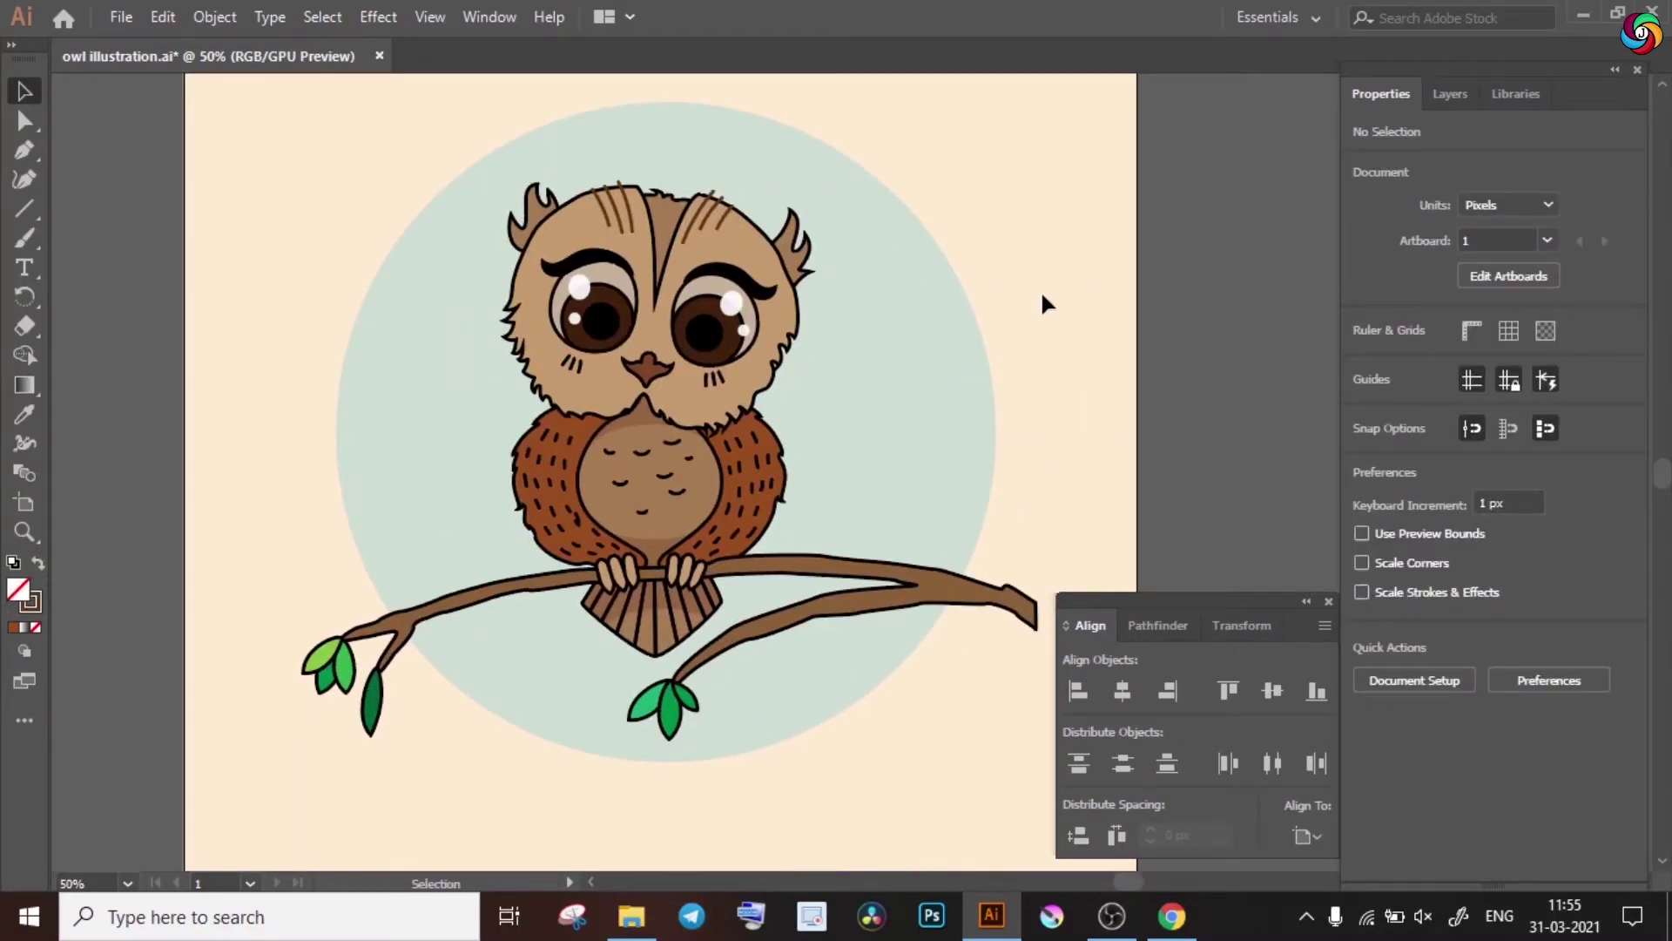
key("a")
scroll(604, 450, "up", 2)
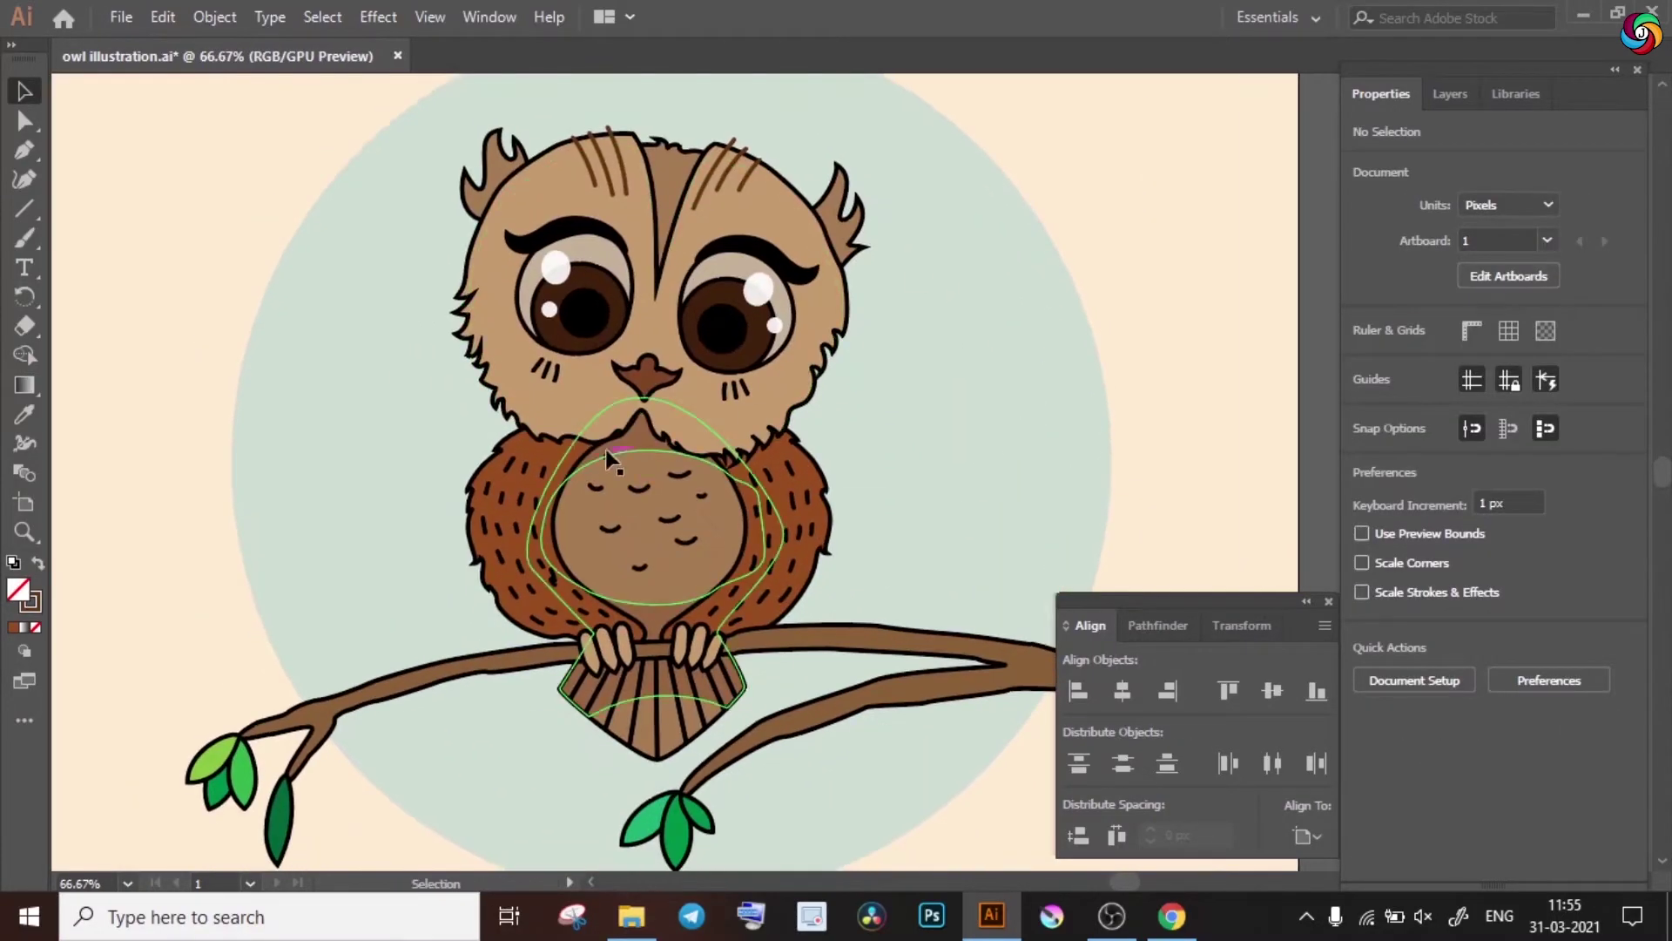
left_click(570, 523)
scroll(545, 527, "up", 1)
key("minus")
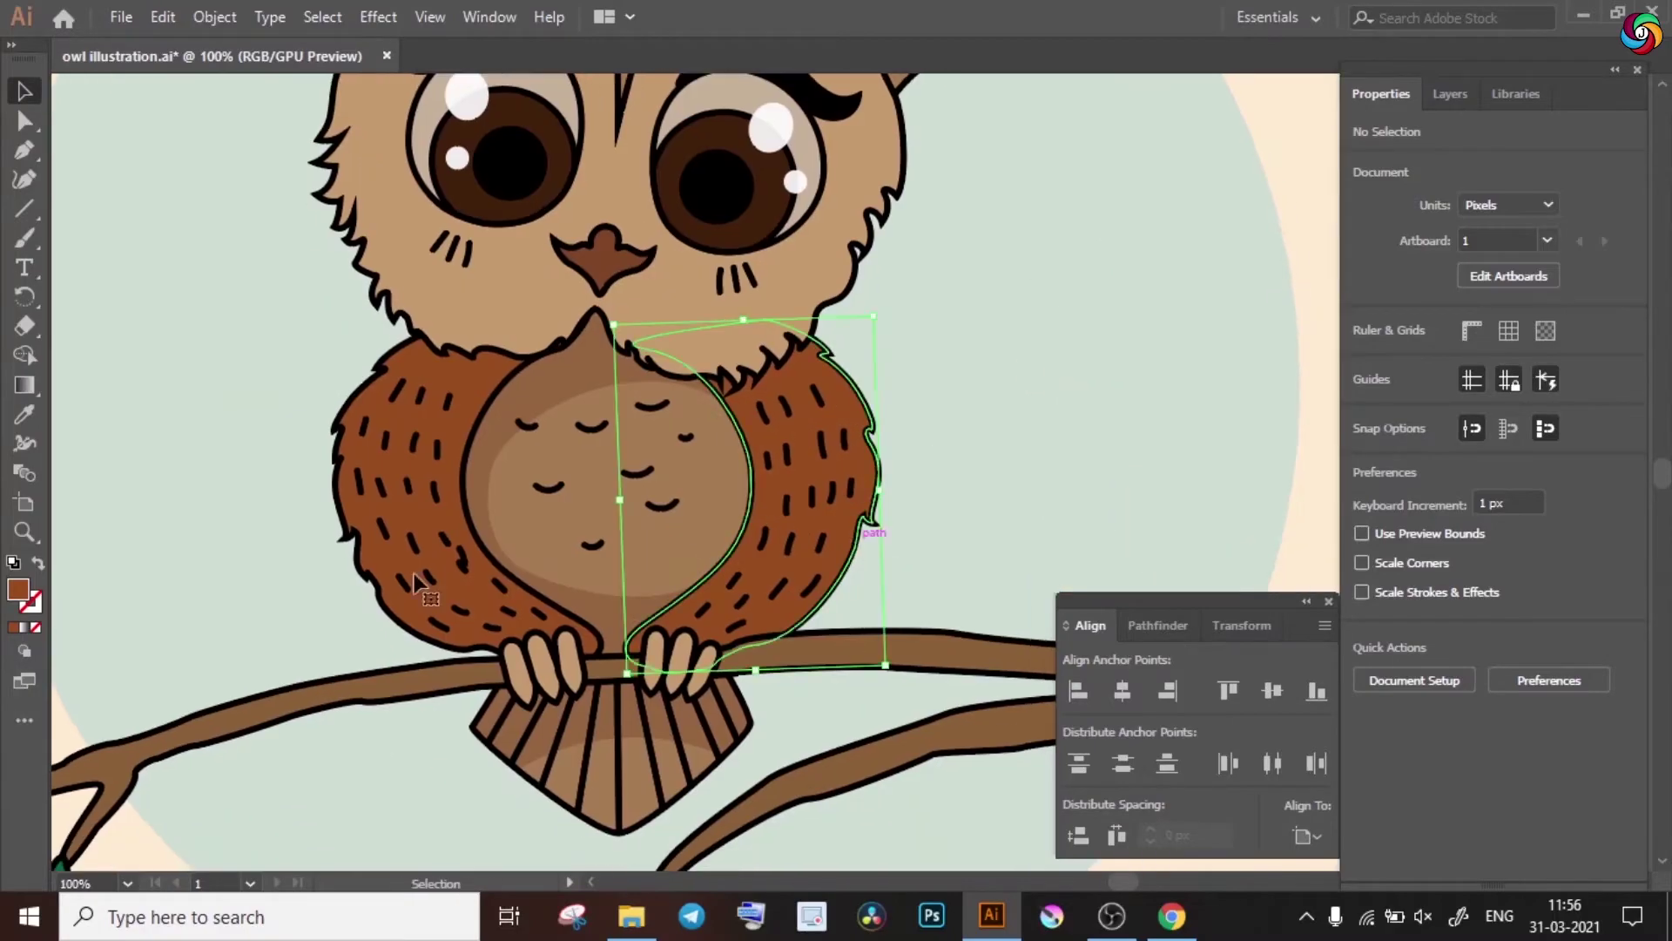
left_click(877, 479)
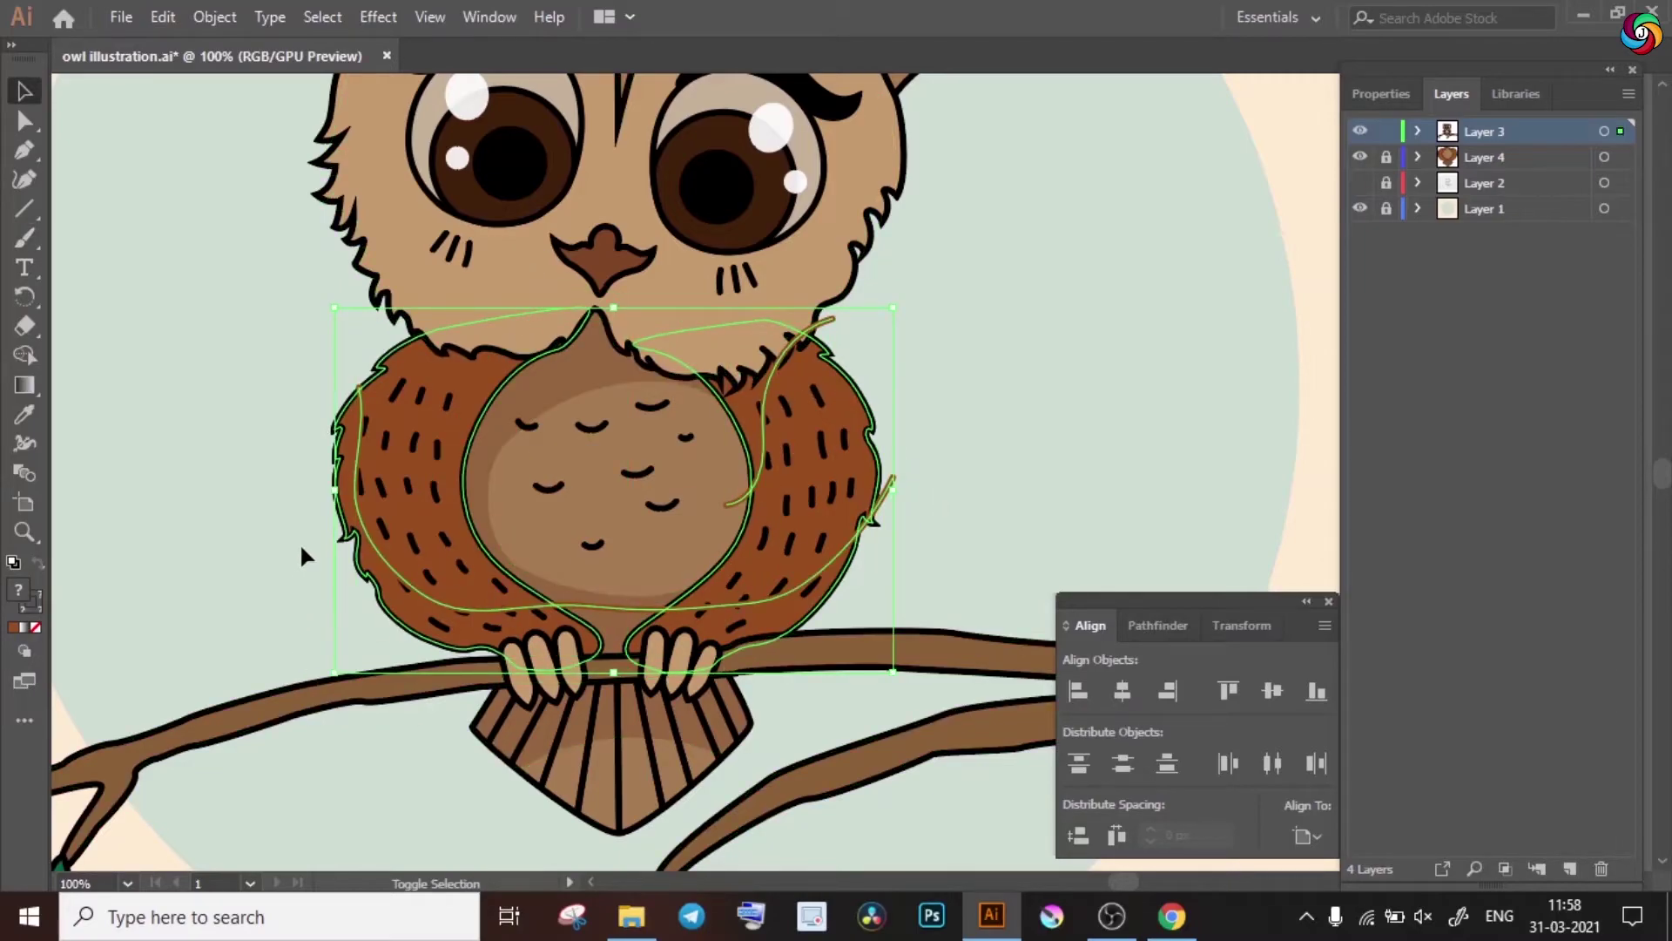
- Build shading along the wings' inner edges with Shape Builder and fill it brown
key("shift+m")
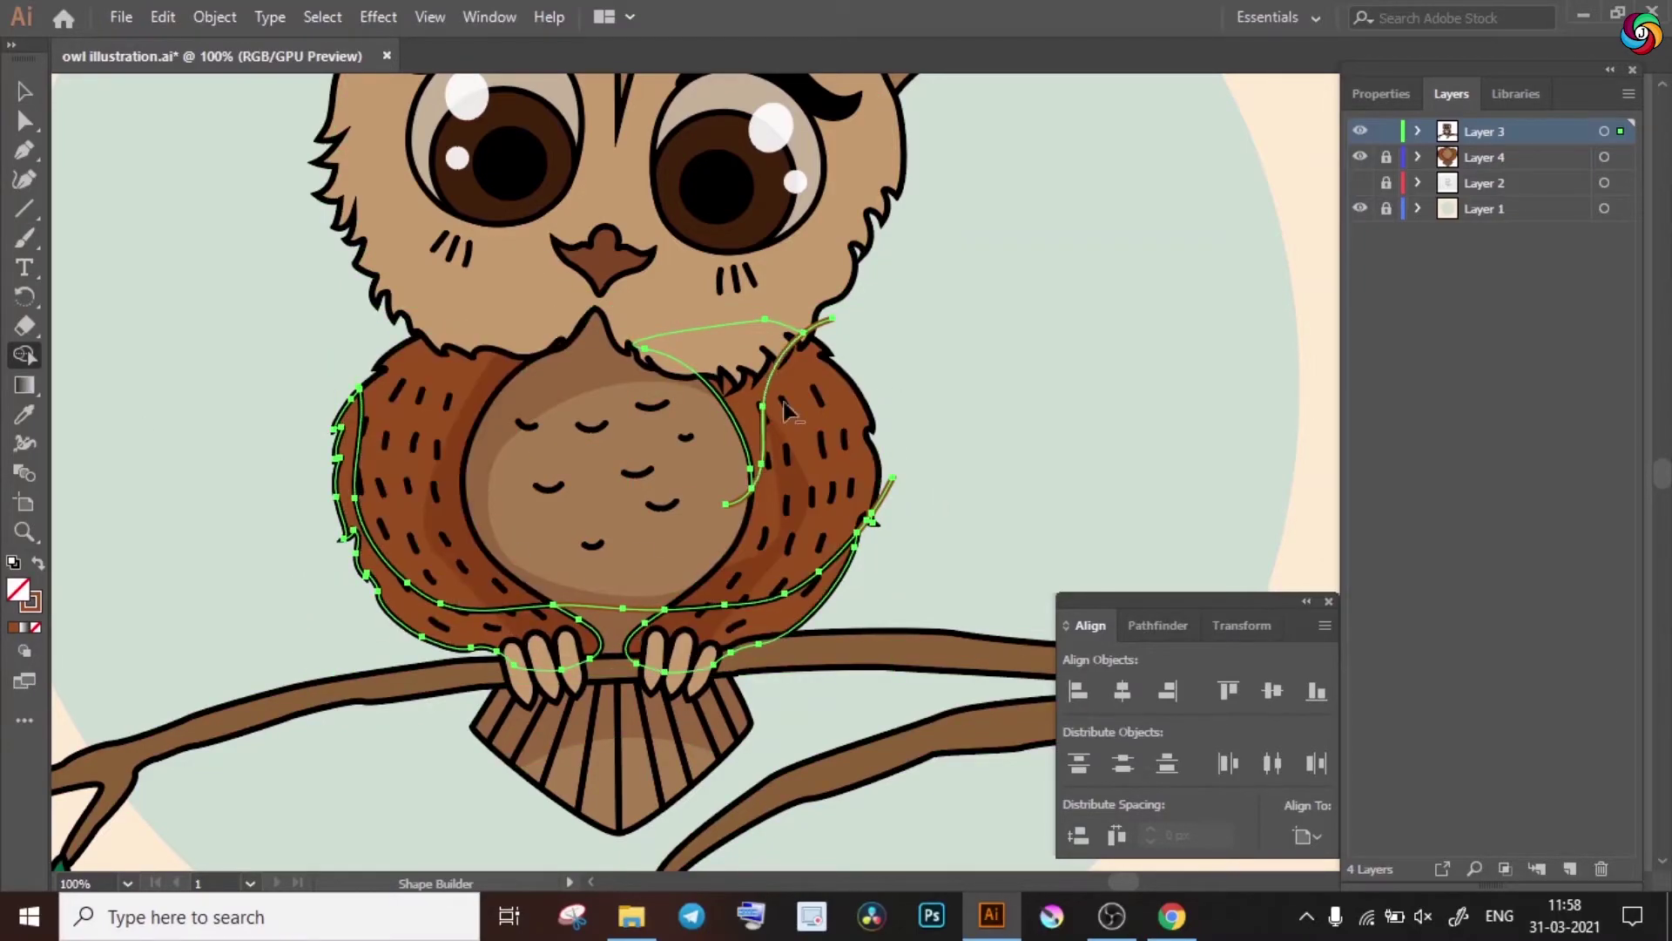
left_click(1380, 93)
left_click(1358, 389)
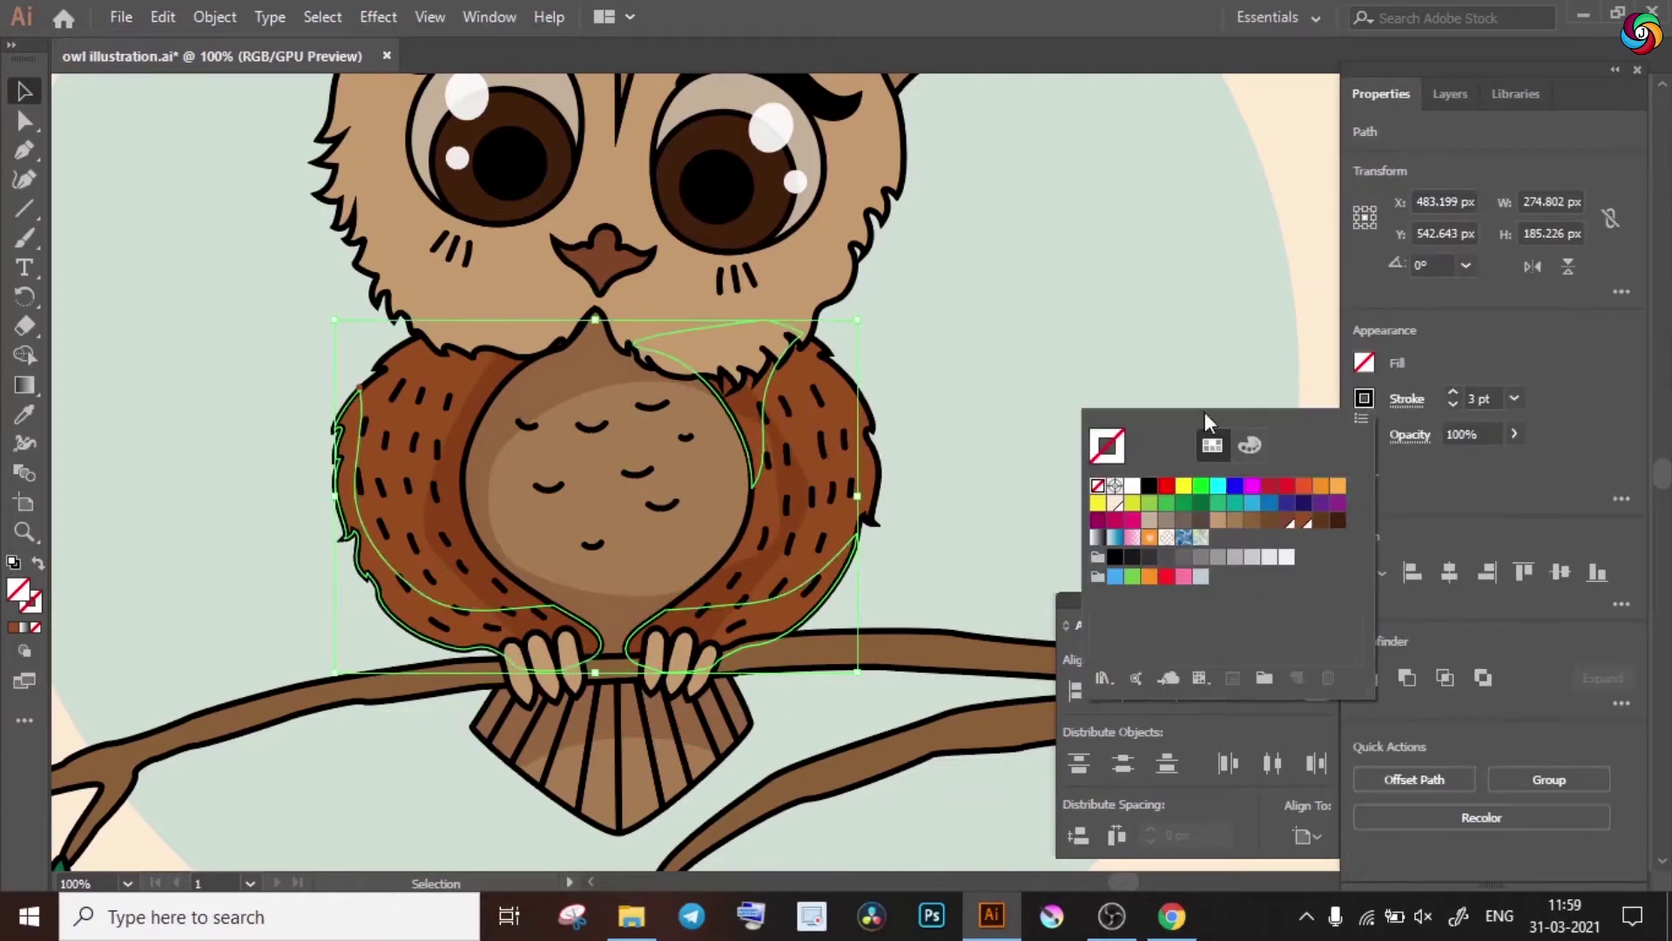
left_click(1158, 488)
key("v")
left_click(1047, 427)
left_click(854, 427)
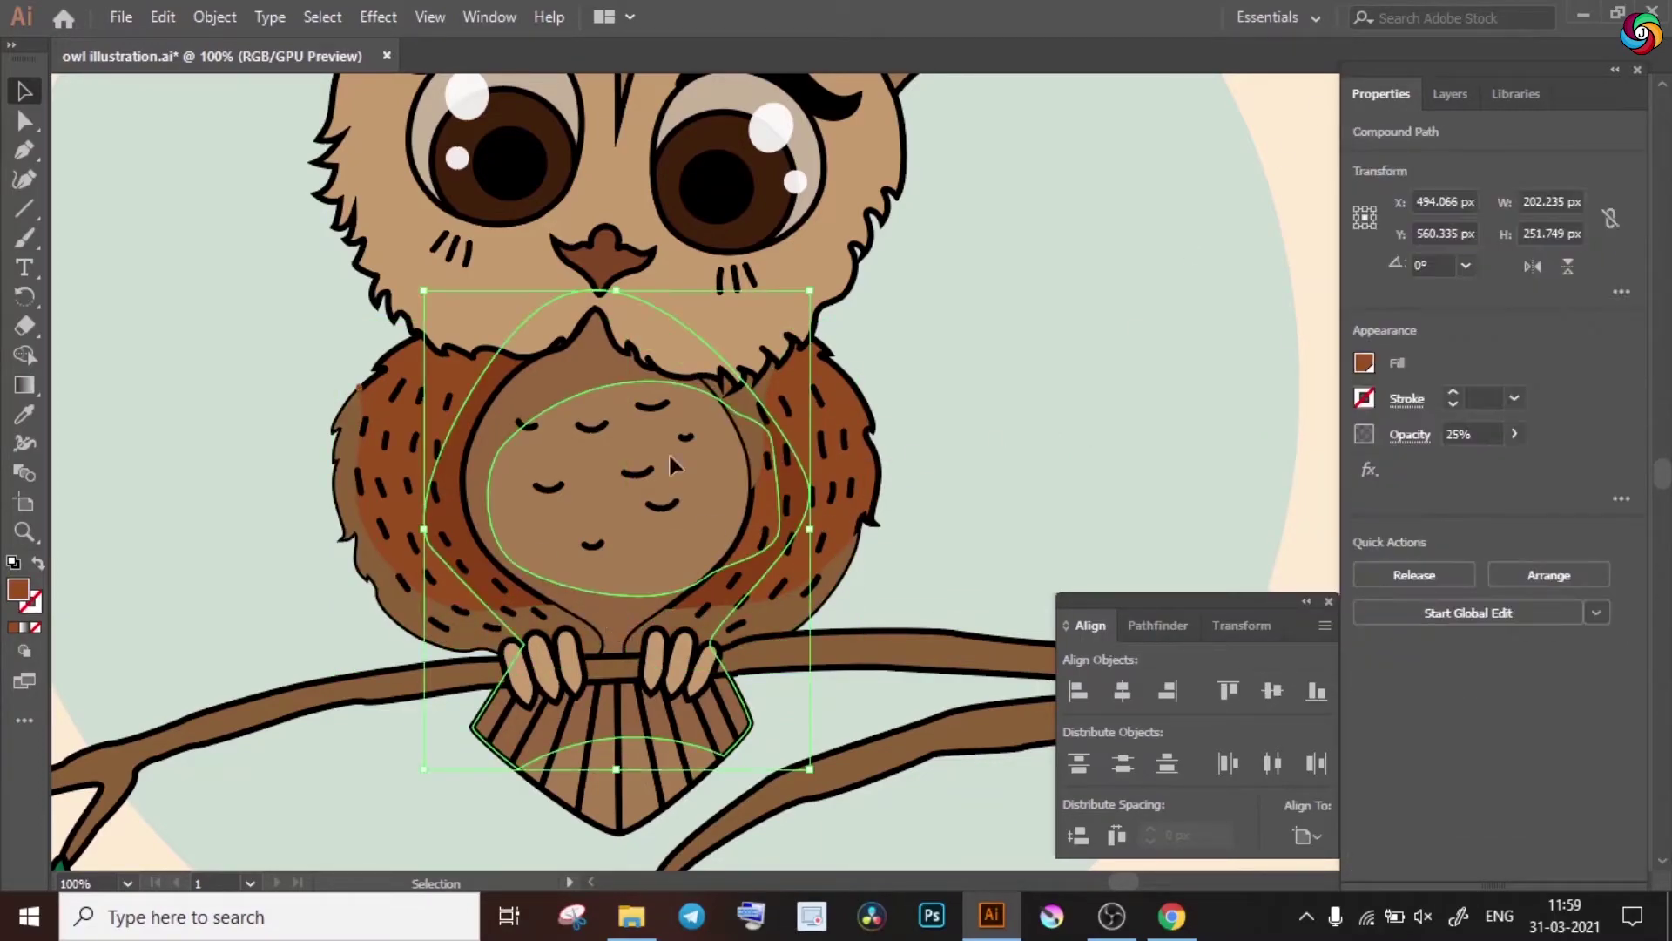
left_click(1450, 93)
left_click(1210, 381)
- Set the wing shading to Multiply with reduced opacity, then select the body shadow
right_click(608, 315)
left_click(1360, 131)
left_click(1359, 183)
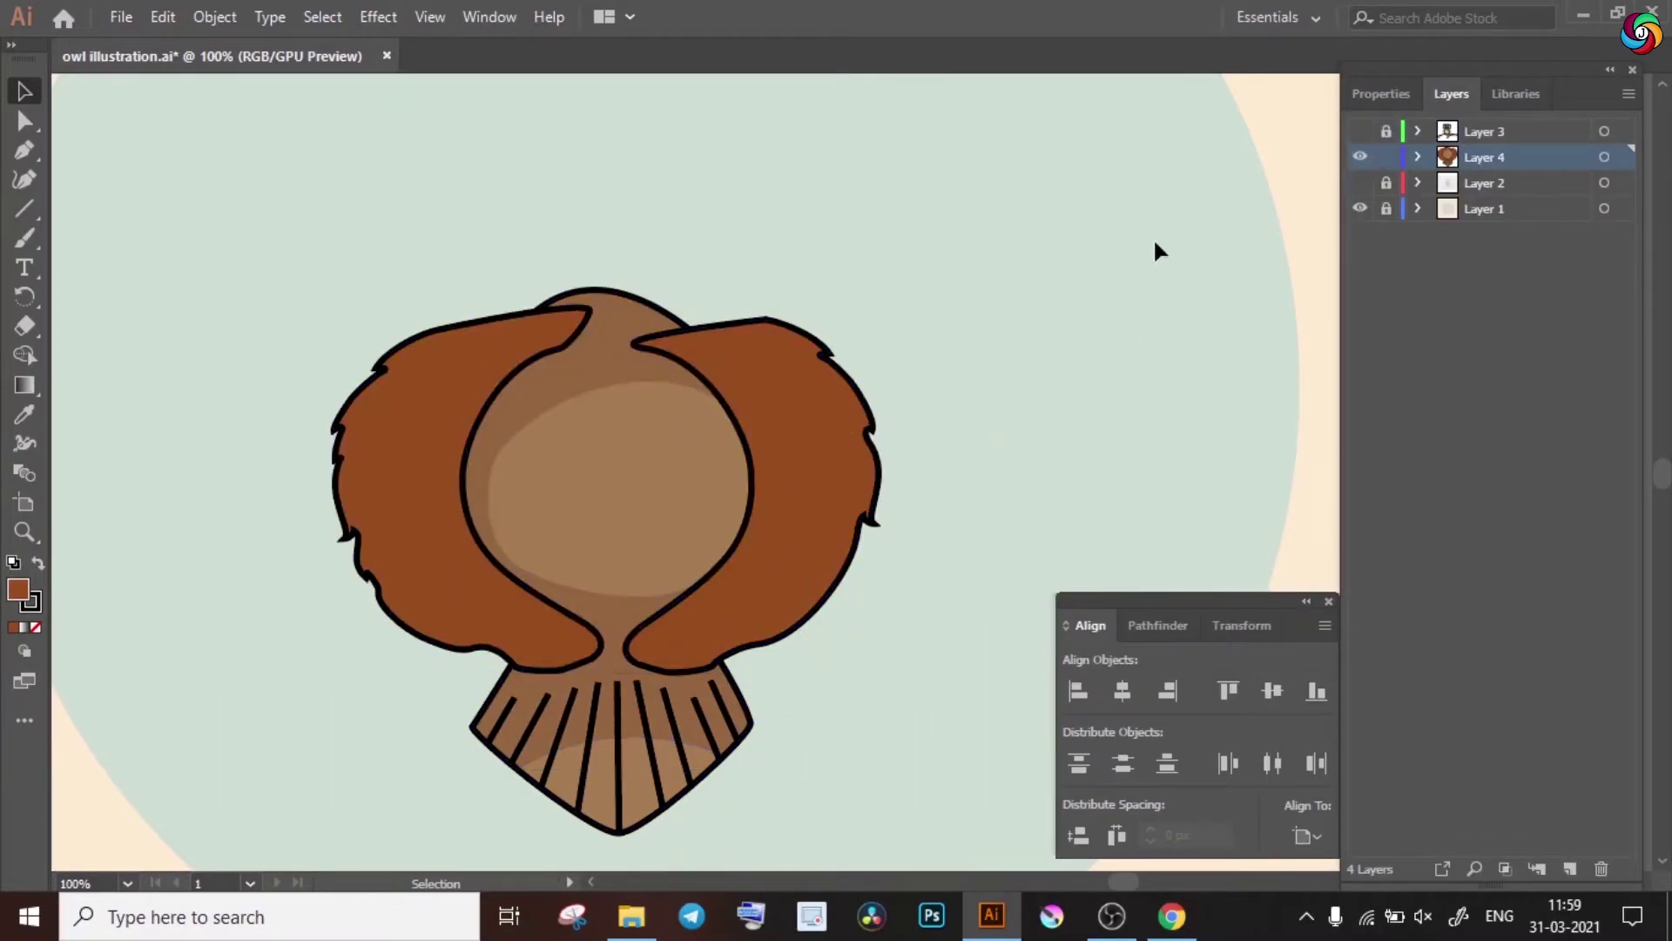
key("ctrl+z")
left_click(1381, 93)
left_click(1407, 434)
left_click(1210, 479)
left_click(1514, 434)
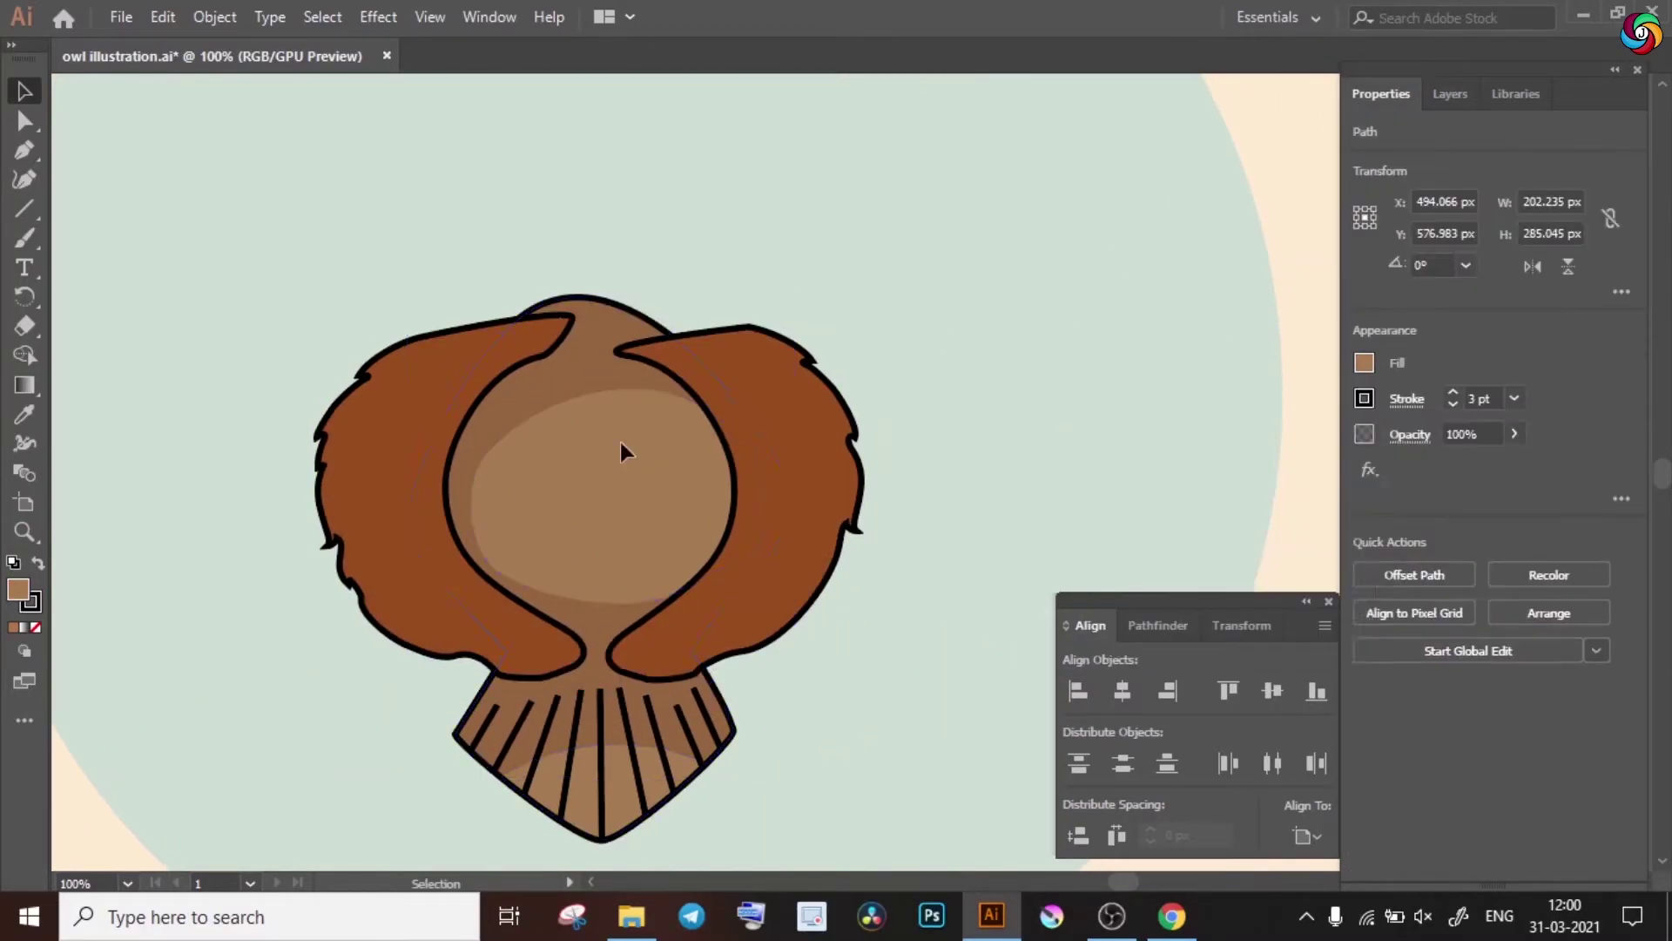
left_click(626, 452)
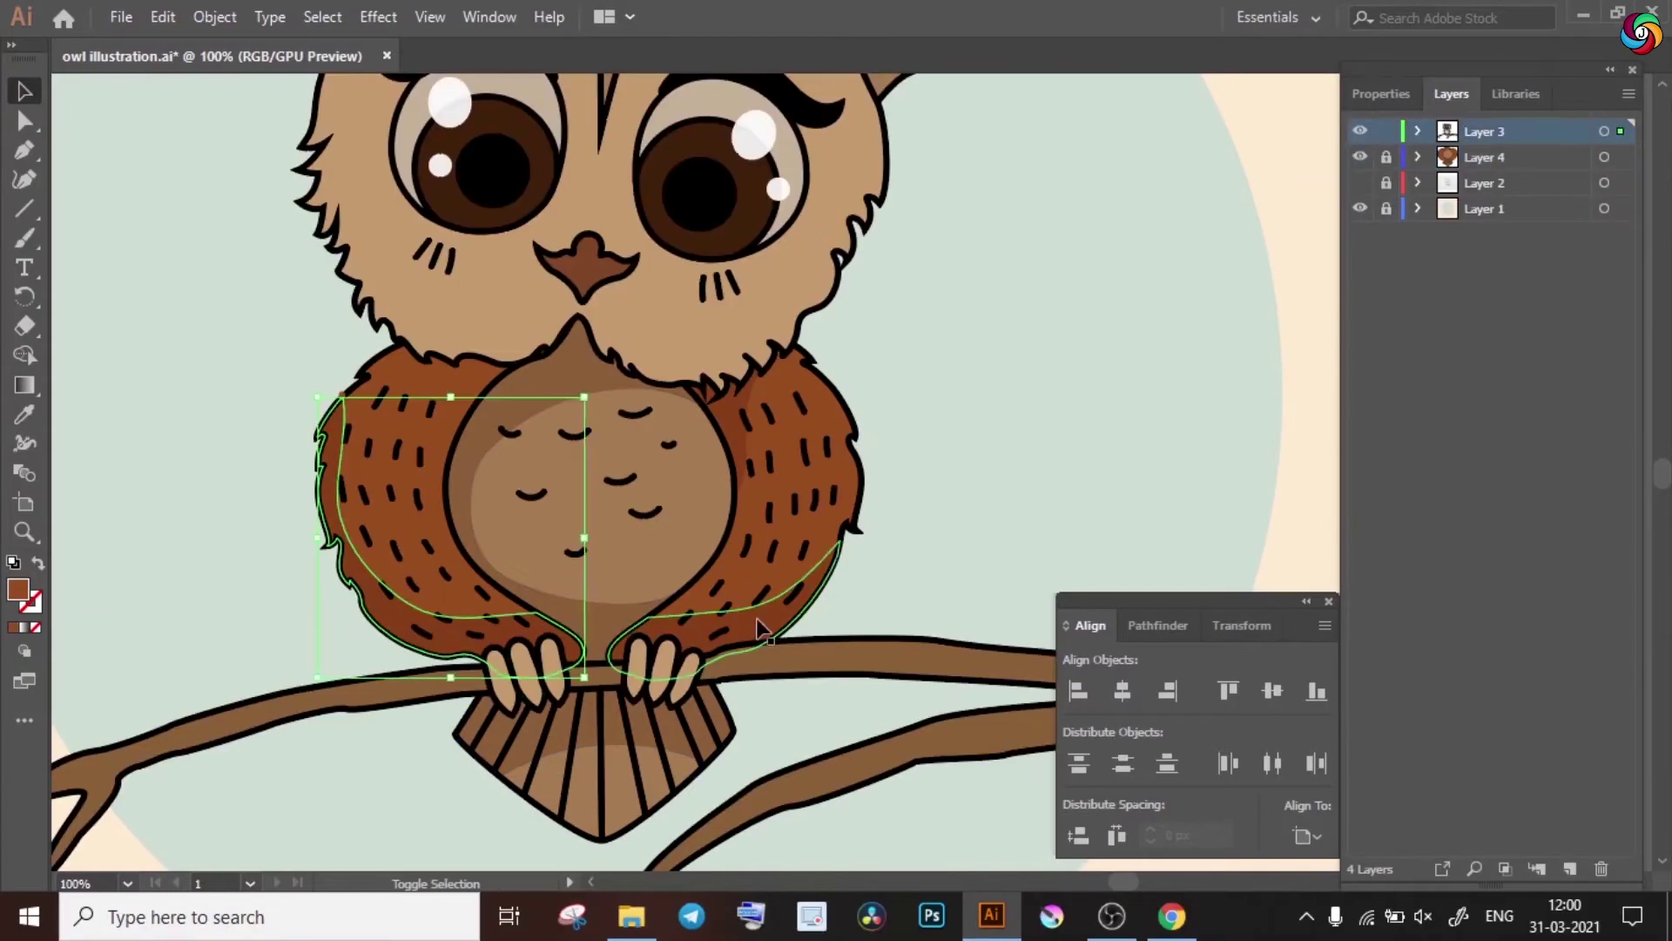
left_click(1364, 370)
key("Escape")
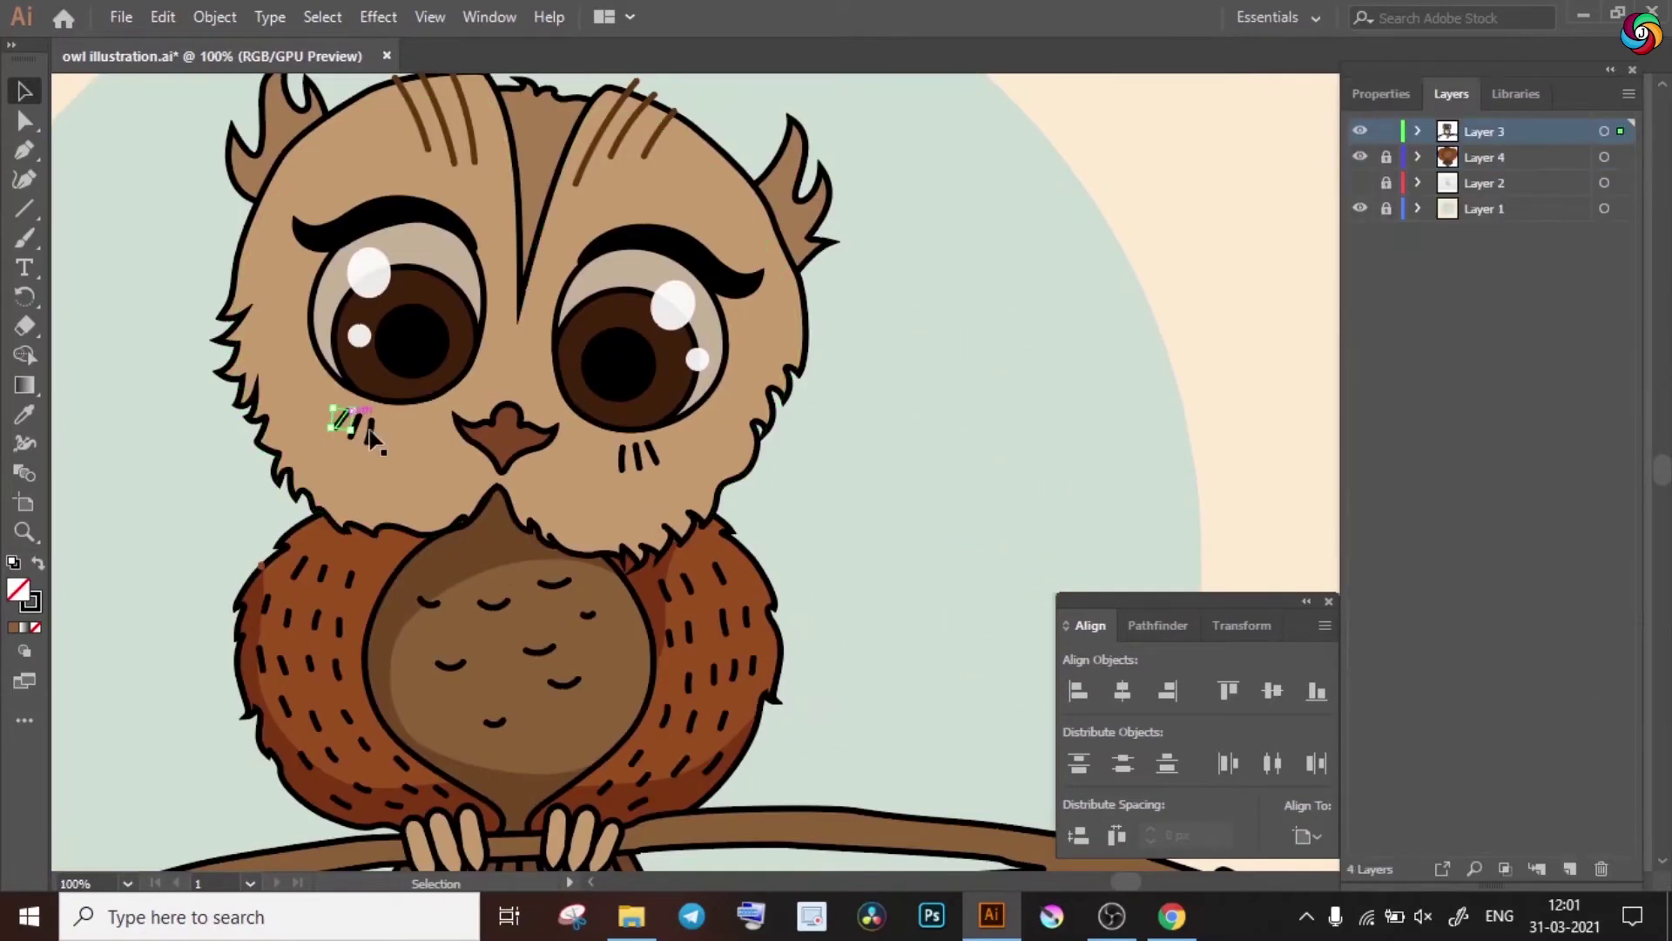
- Group the cheek strokes and turn the owl's outline layer back on
right_click(373, 440)
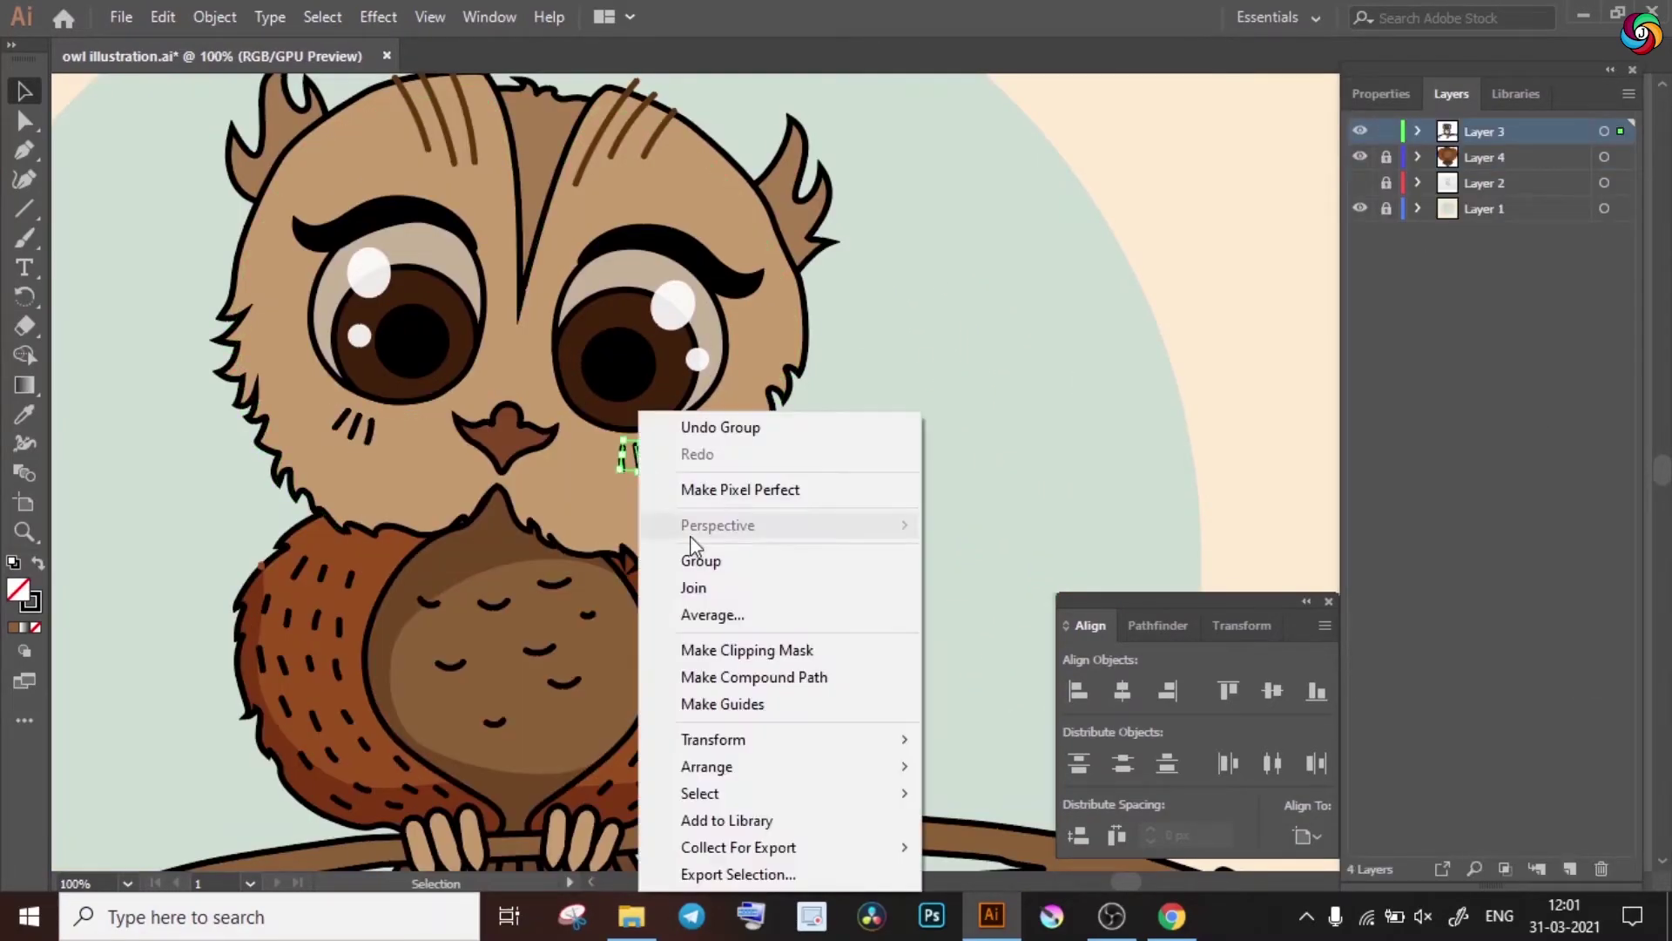
left_click(699, 551)
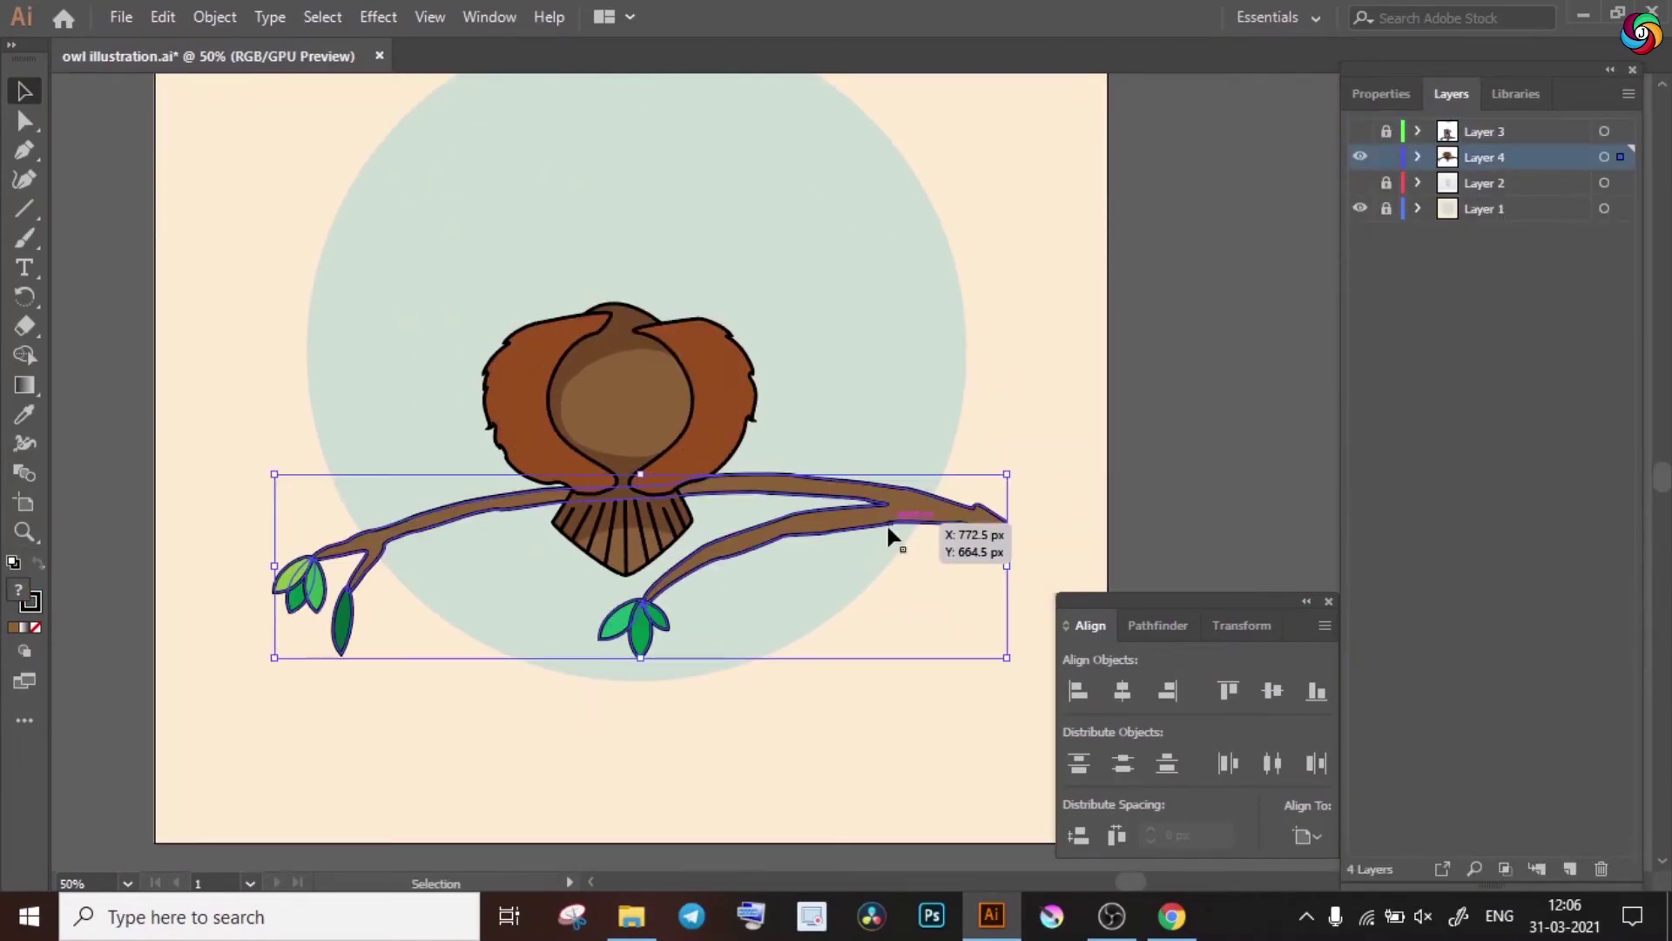
left_click(1359, 130)
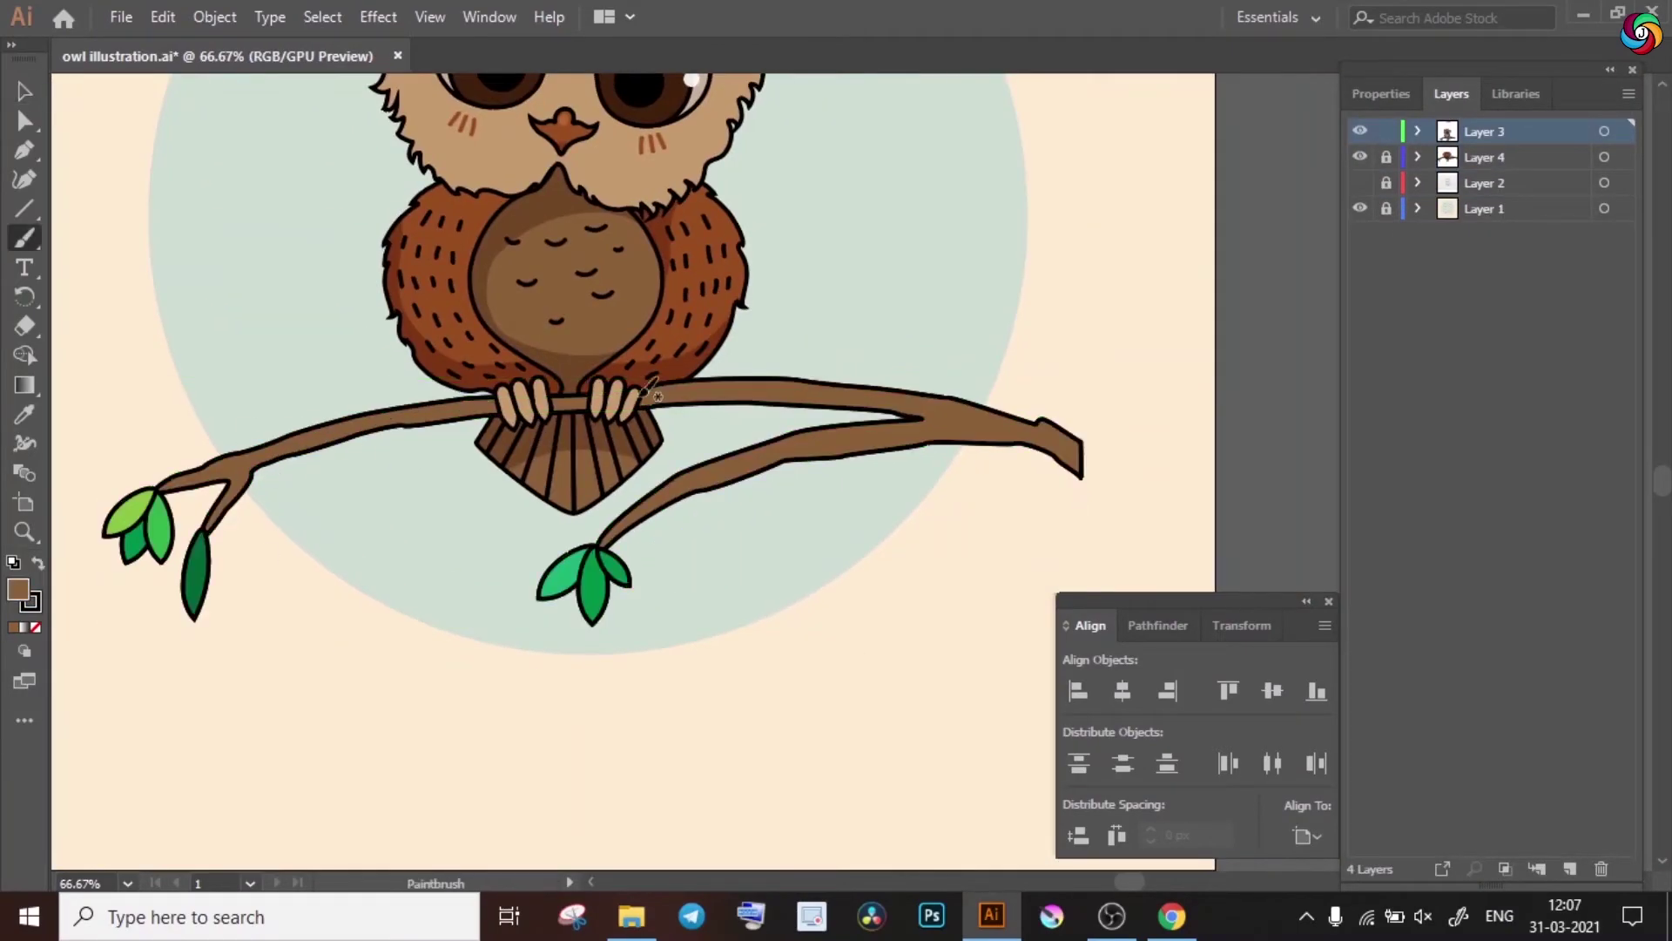
left_click(984, 433, "ctrl")
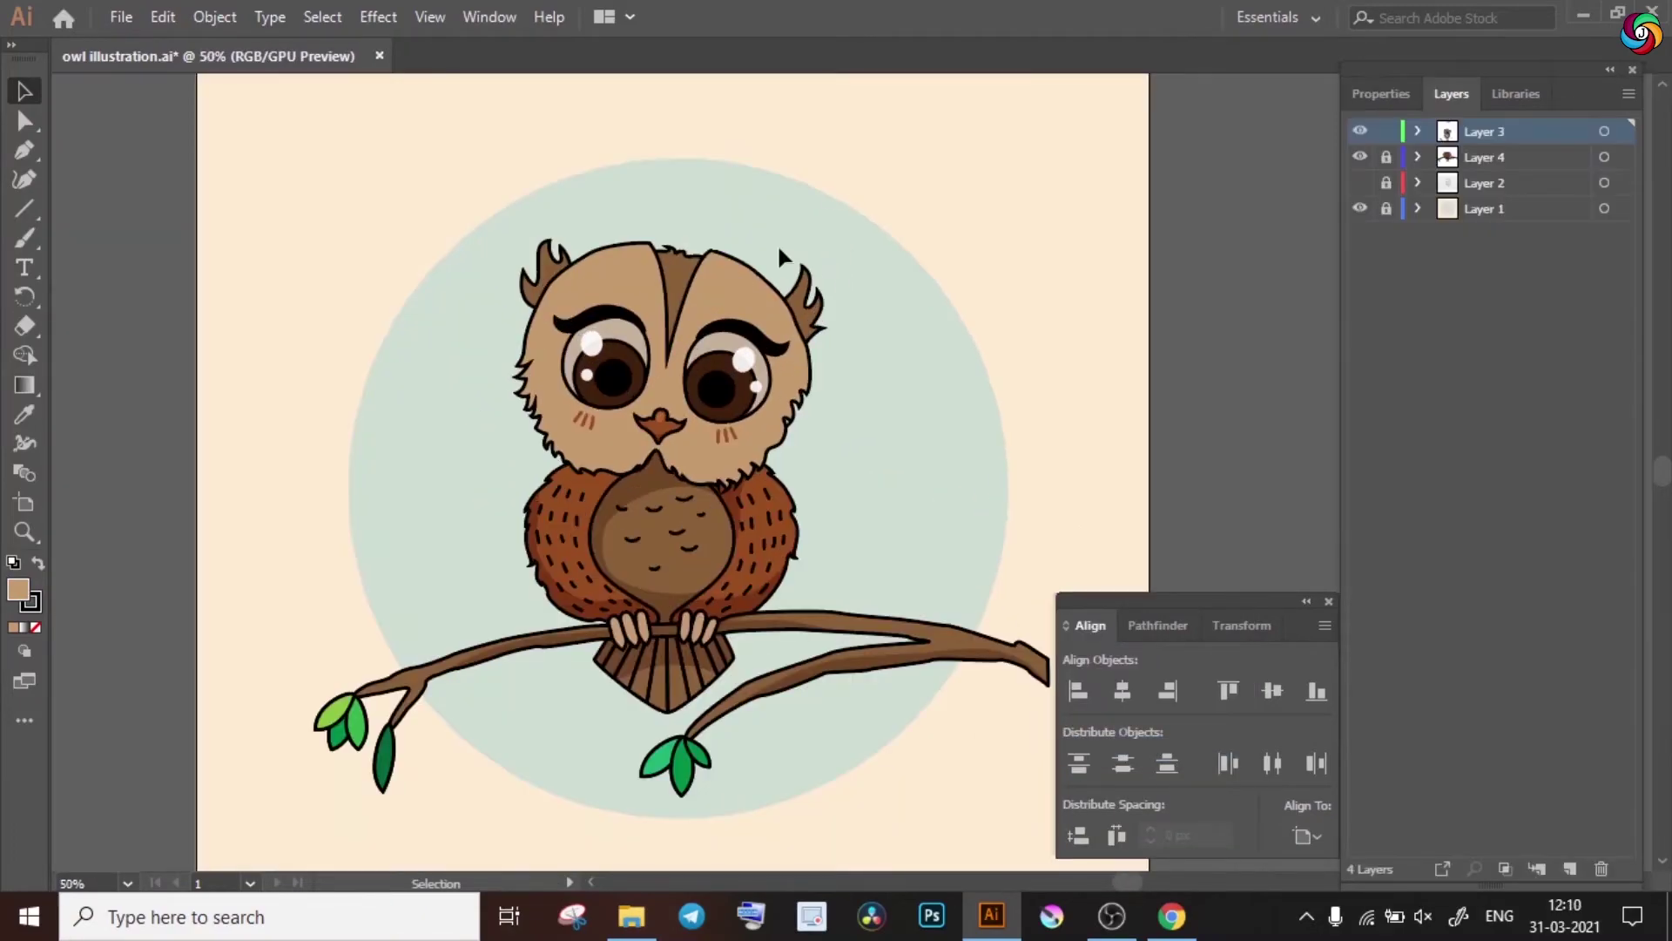
- Start the lighter tan inner-ear shading on the owl's left ear tuft, using mirror options for the shape
left_click(981, 753)
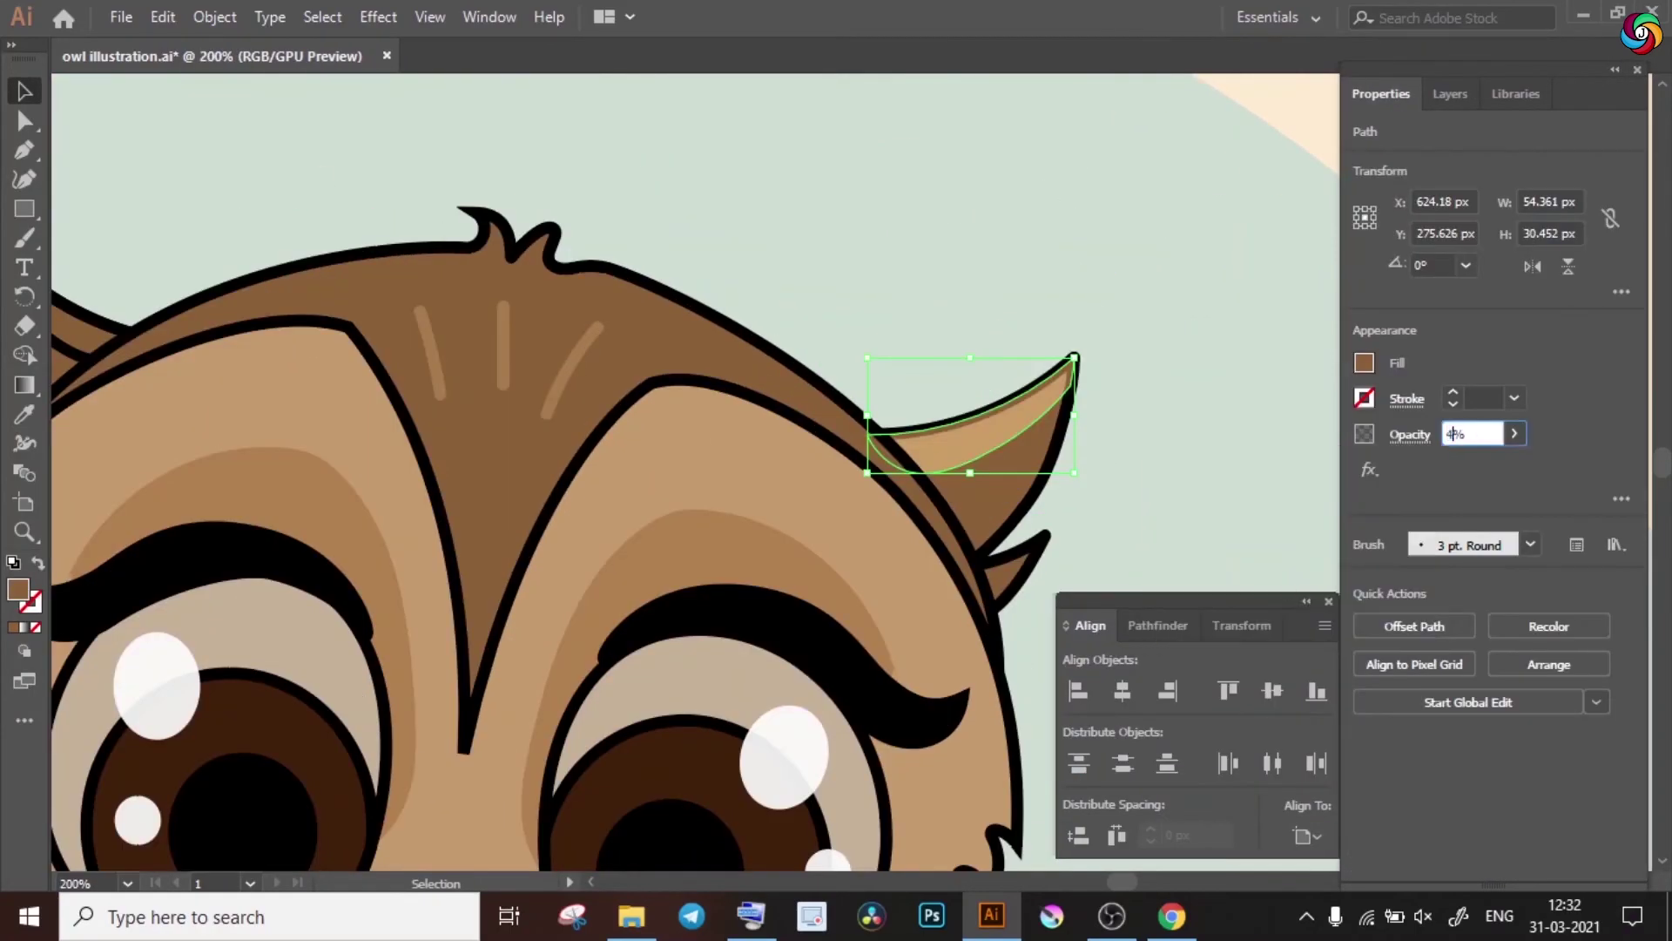
left_click(1228, 341)
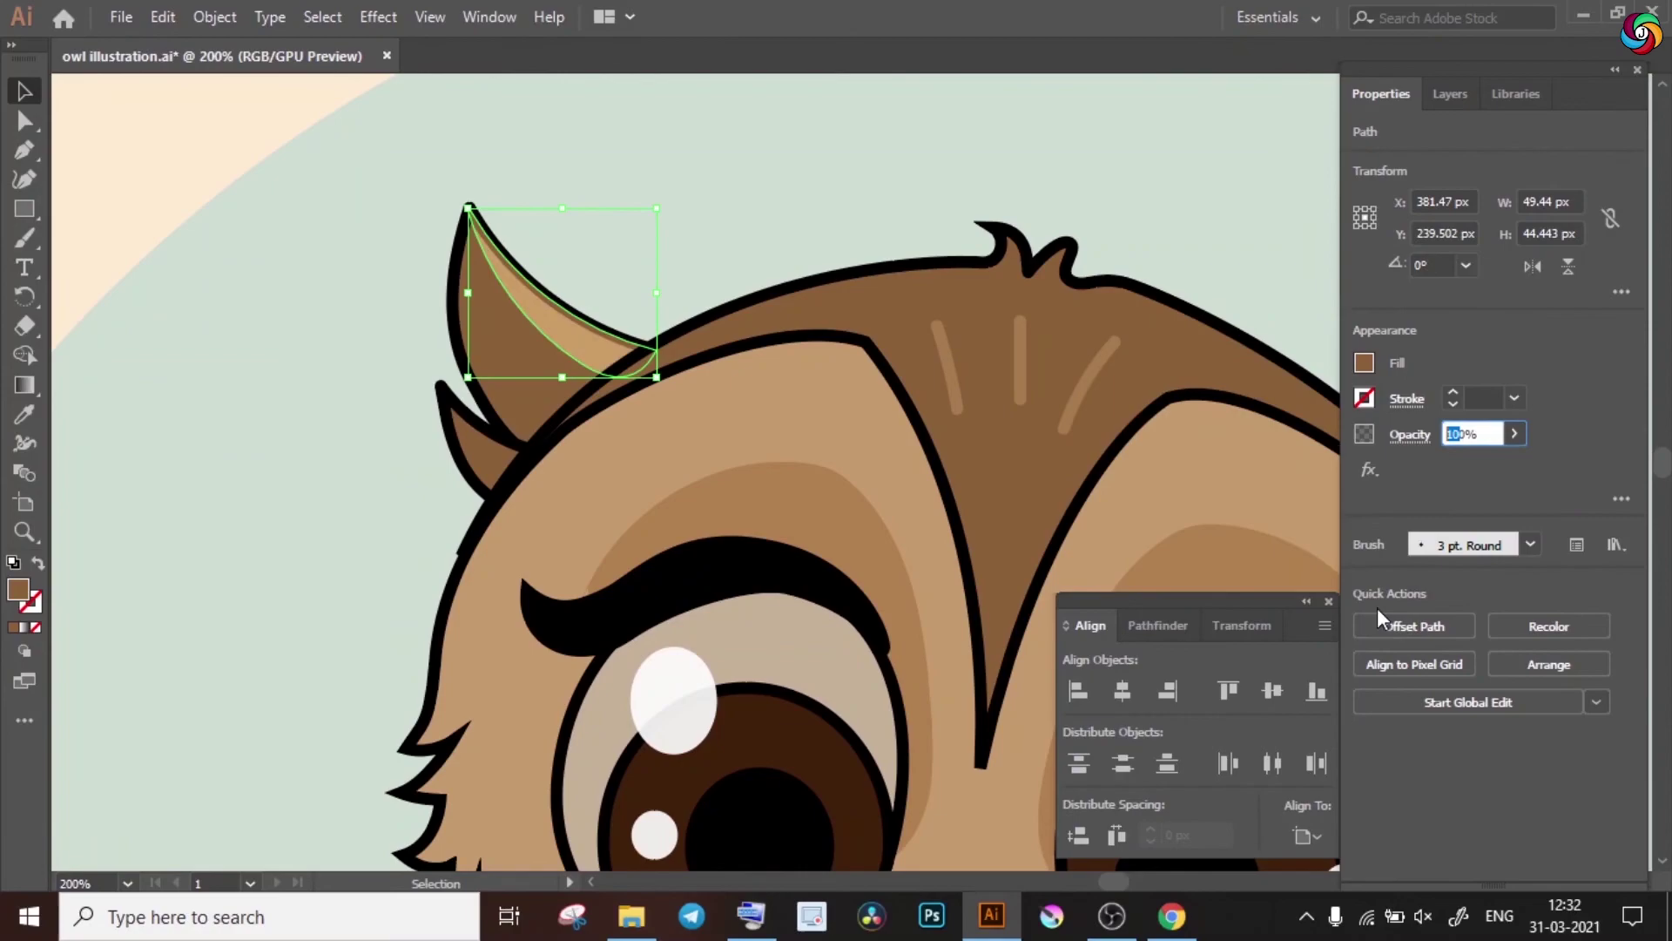